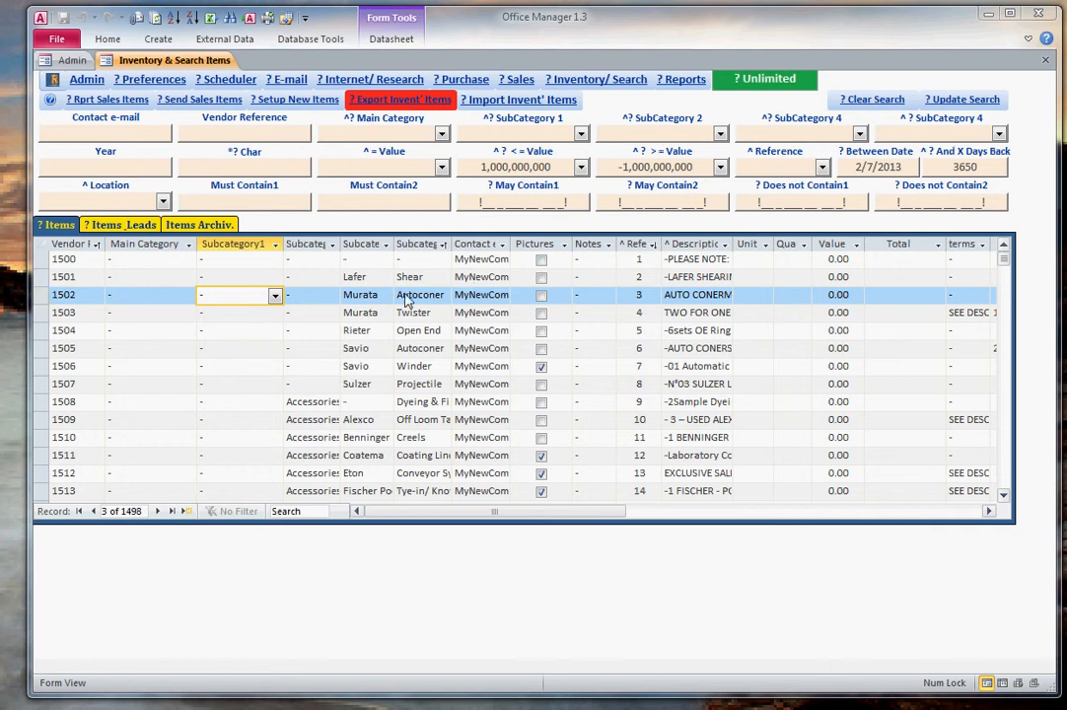
# Step: View the archived items list and return to the current Items list
pyautogui.click(202, 226)
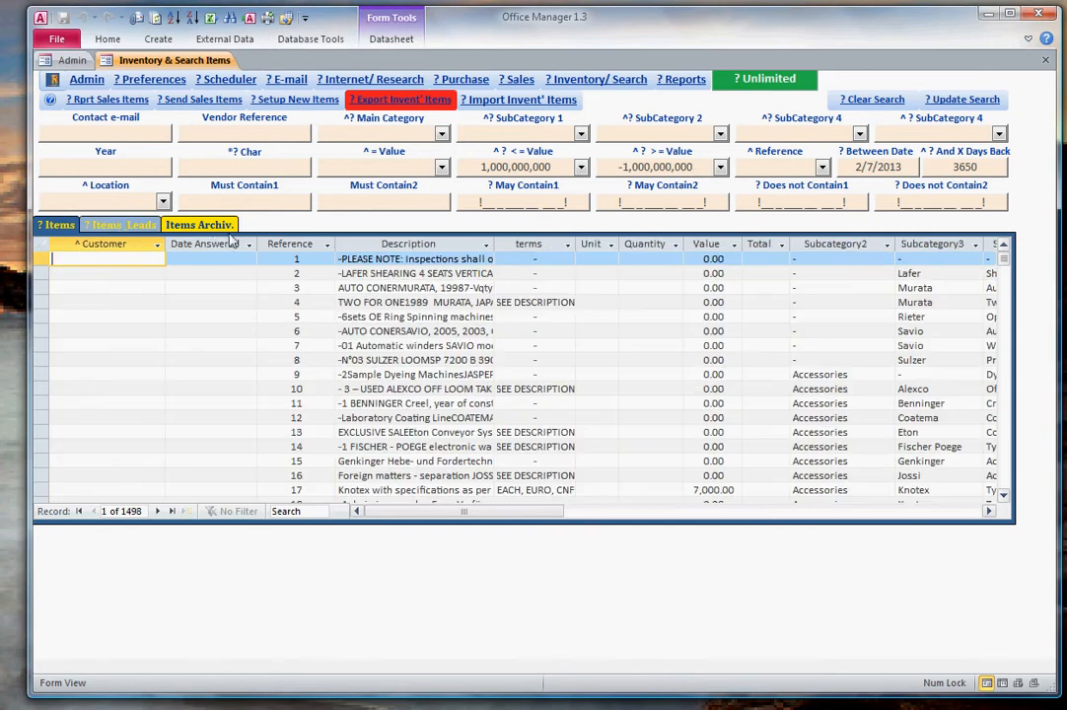
pyautogui.click(58, 226)
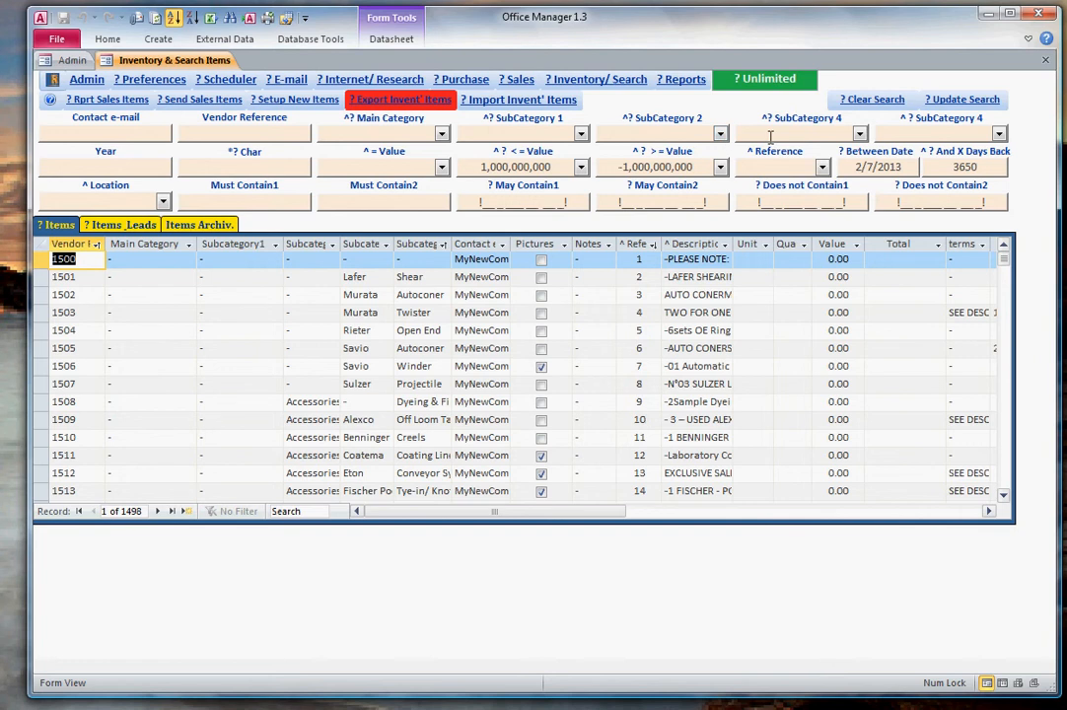
# Step: Filter the inventory search by Main Category Textile and SubCategory 1 Machinery
pyautogui.click(387, 133)
pyautogui.click(442, 133)
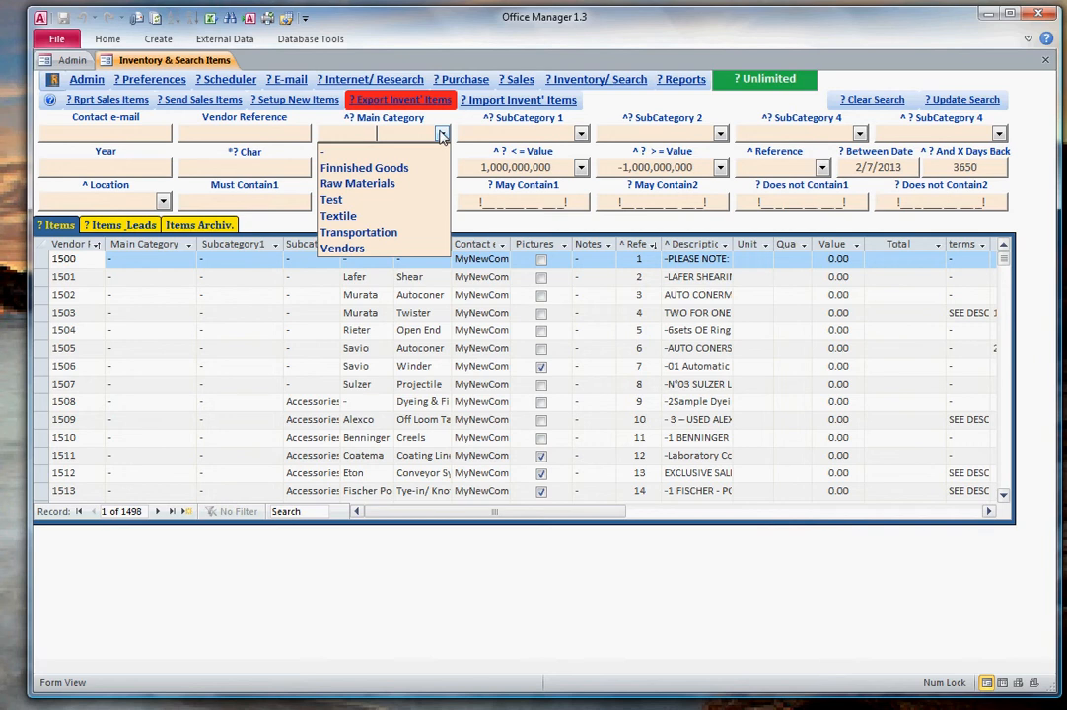
pyautogui.click(360, 219)
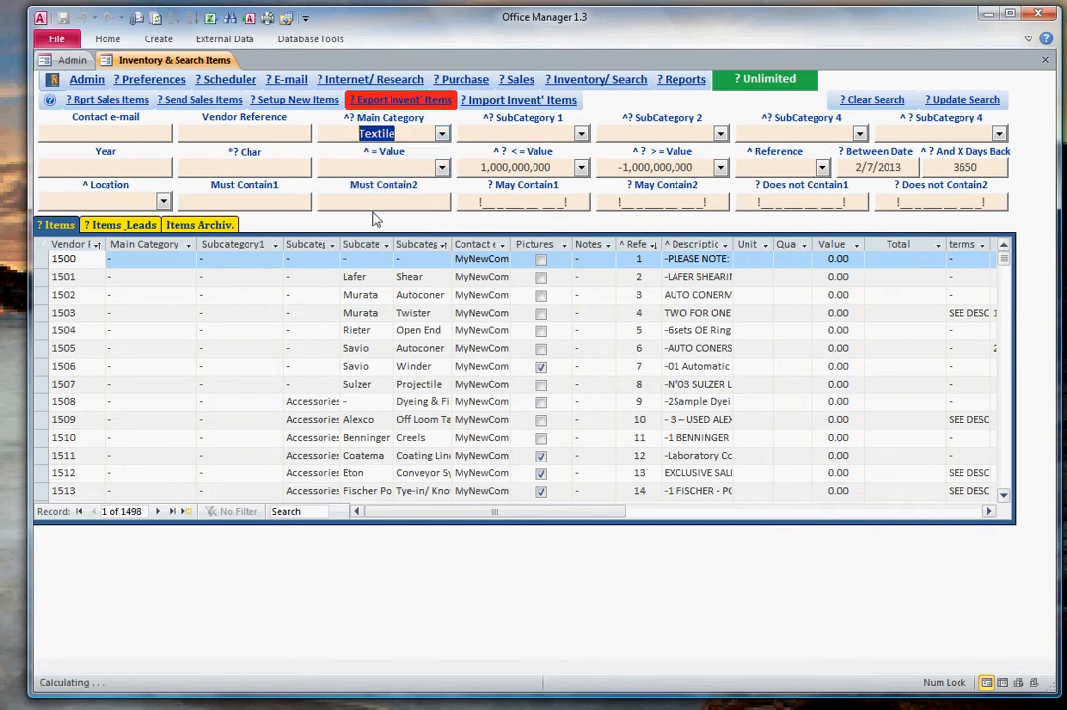
pyautogui.click(582, 133)
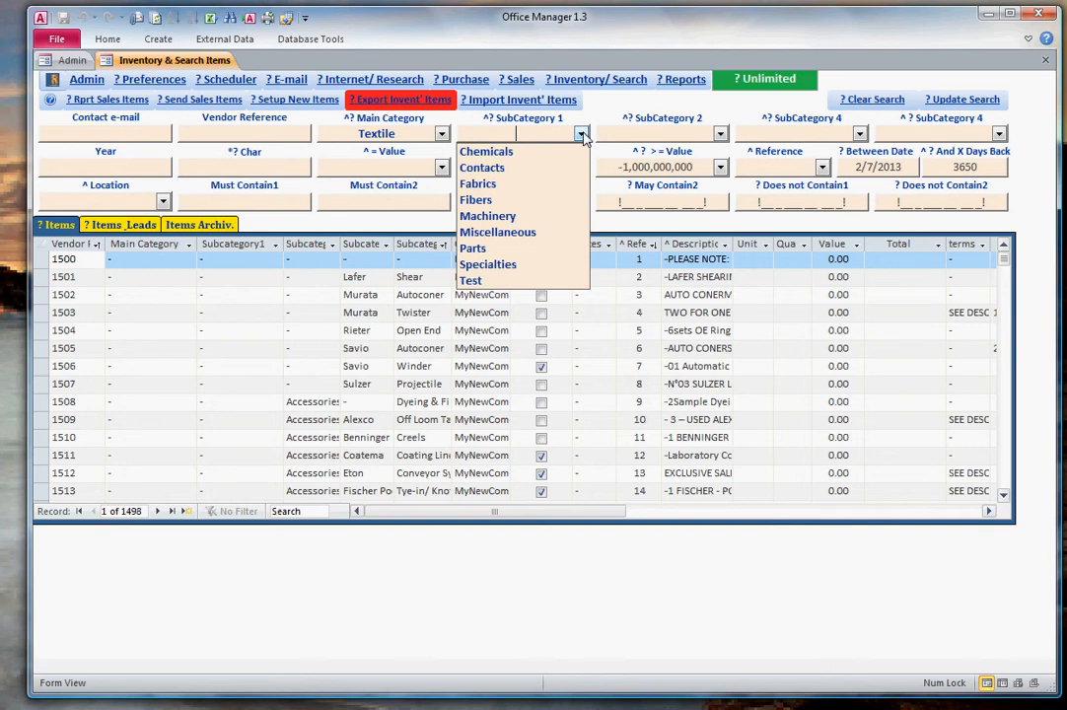
pyautogui.click(507, 216)
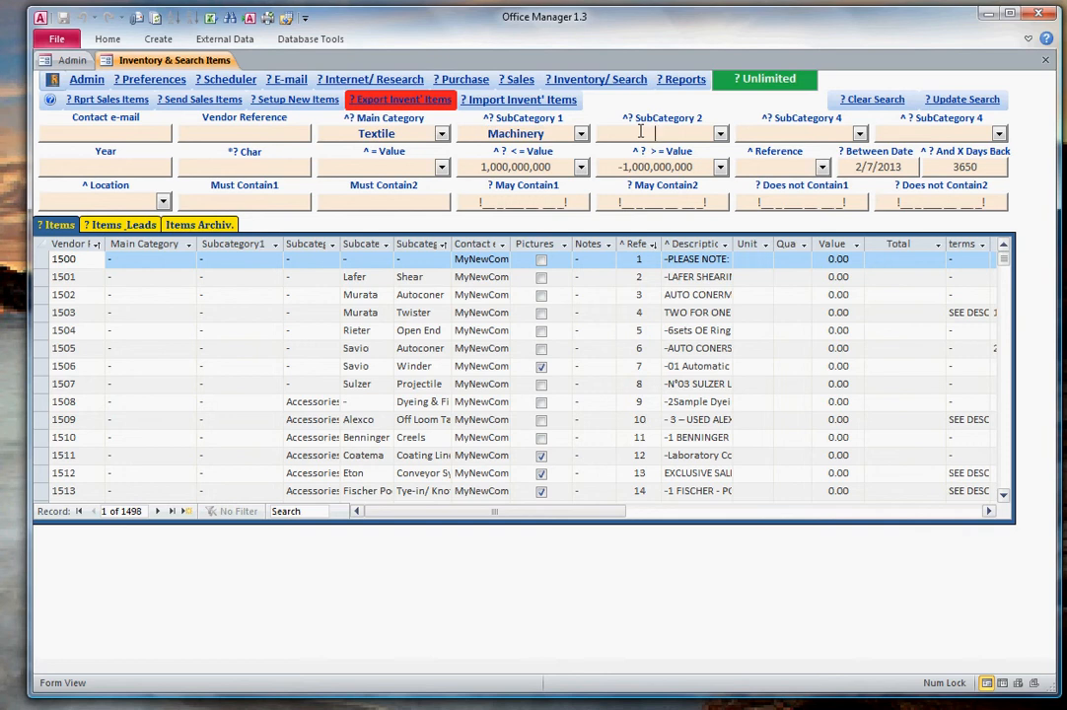
# Step: Set the SubCategory 2 search filter to Weaving
pyautogui.click(721, 135)
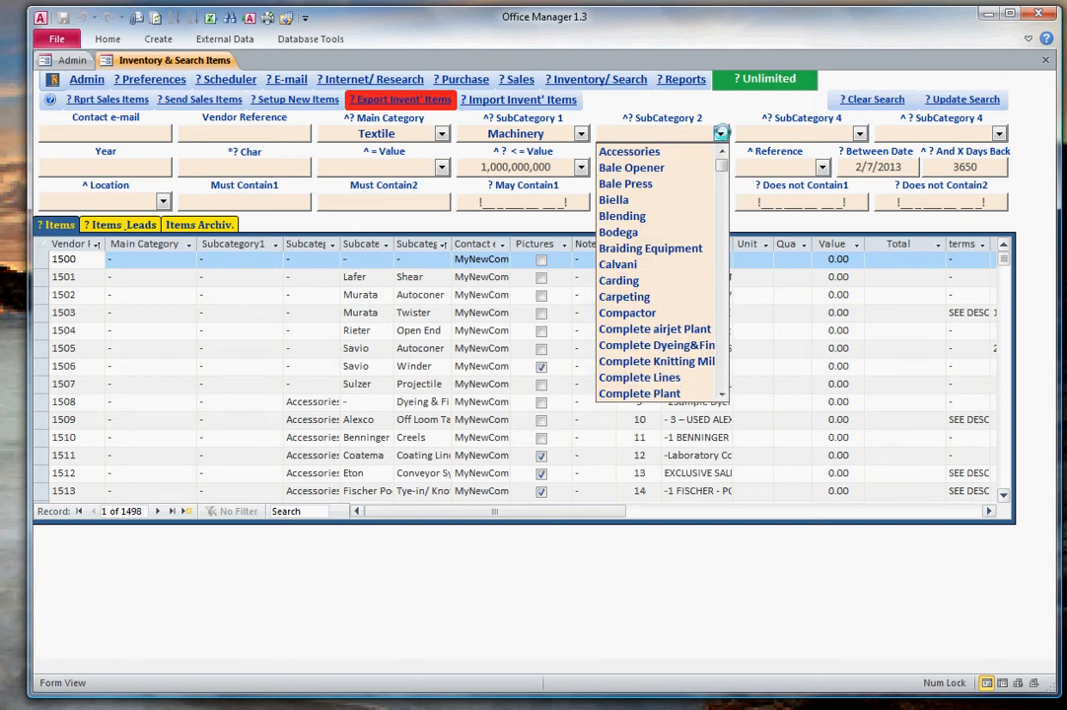
pyautogui.scroll(-1, 683, 201)
pyautogui.scroll(-6, 680, 205)
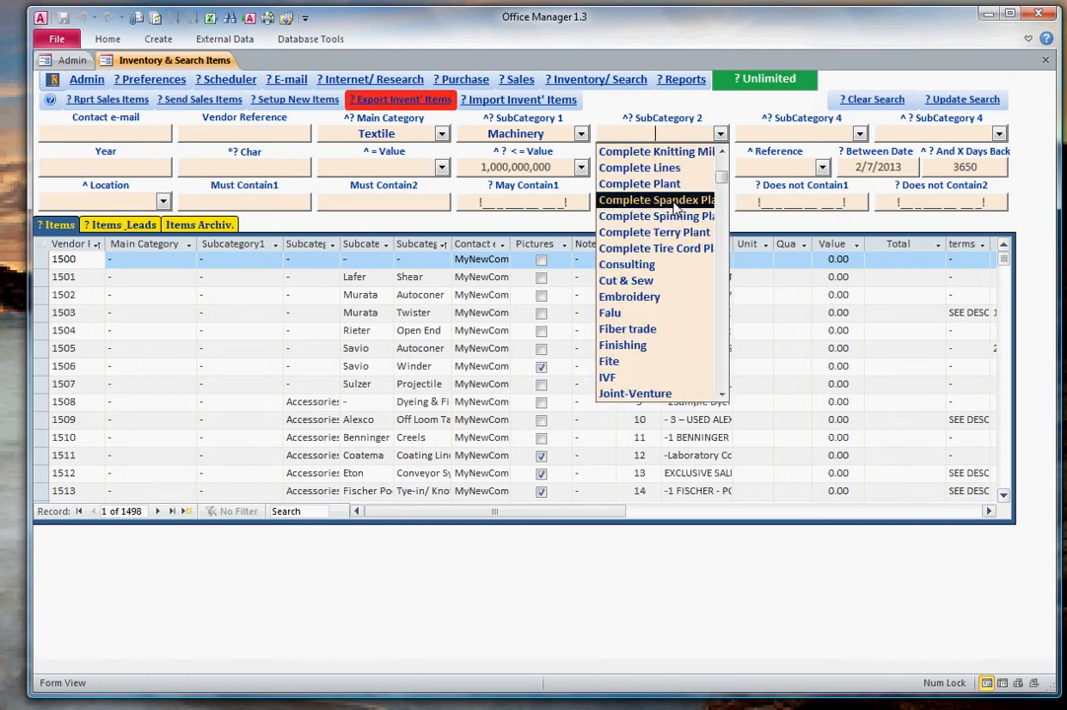
pyautogui.scroll(-2, 677, 208)
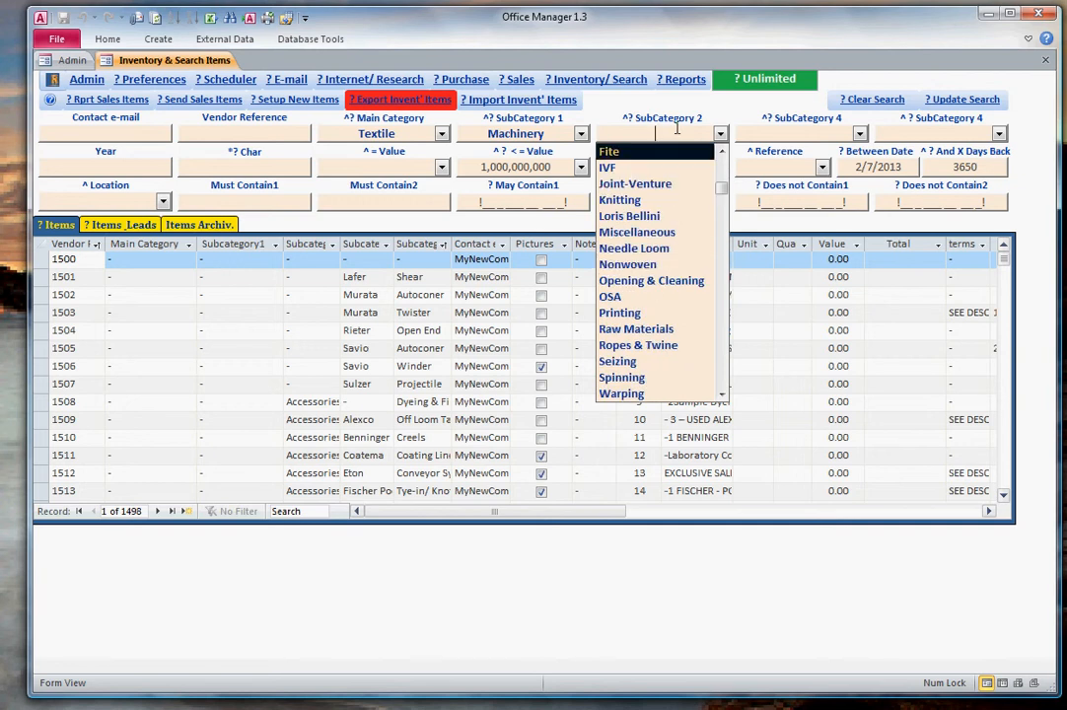
pyautogui.write('weaving')
pyautogui.press('Return')
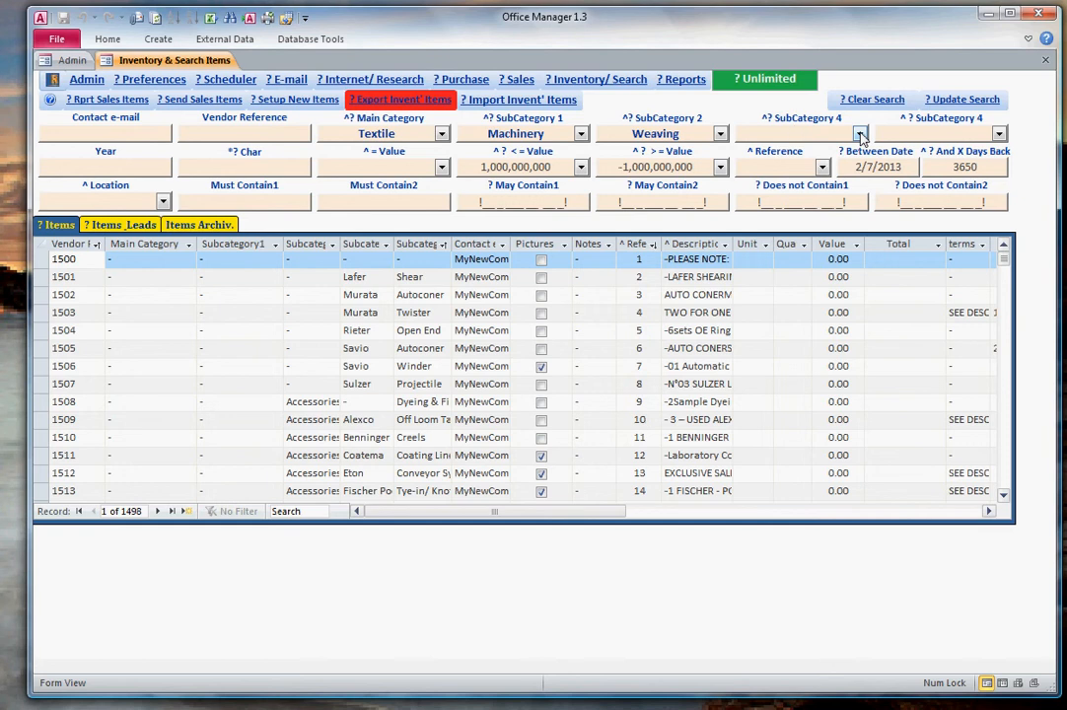
# Step: Set the two SubCategory 4 filters to Dornier and Jacquard and apply them to the Items list
pyautogui.click(860, 134)
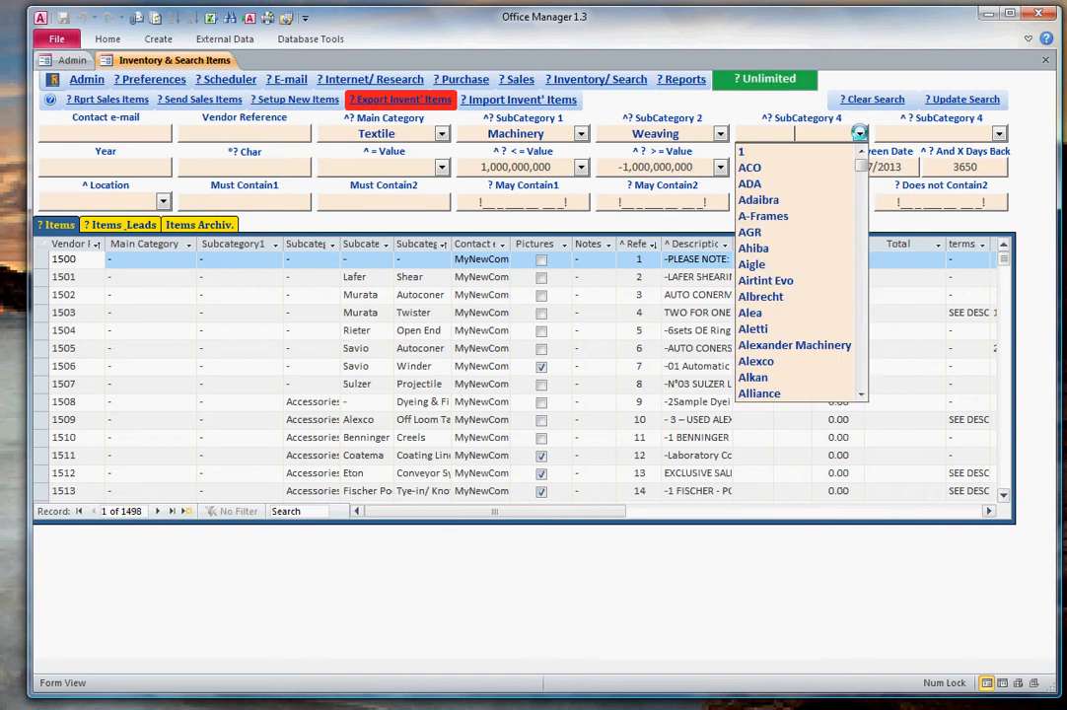
pyautogui.write('dornier')
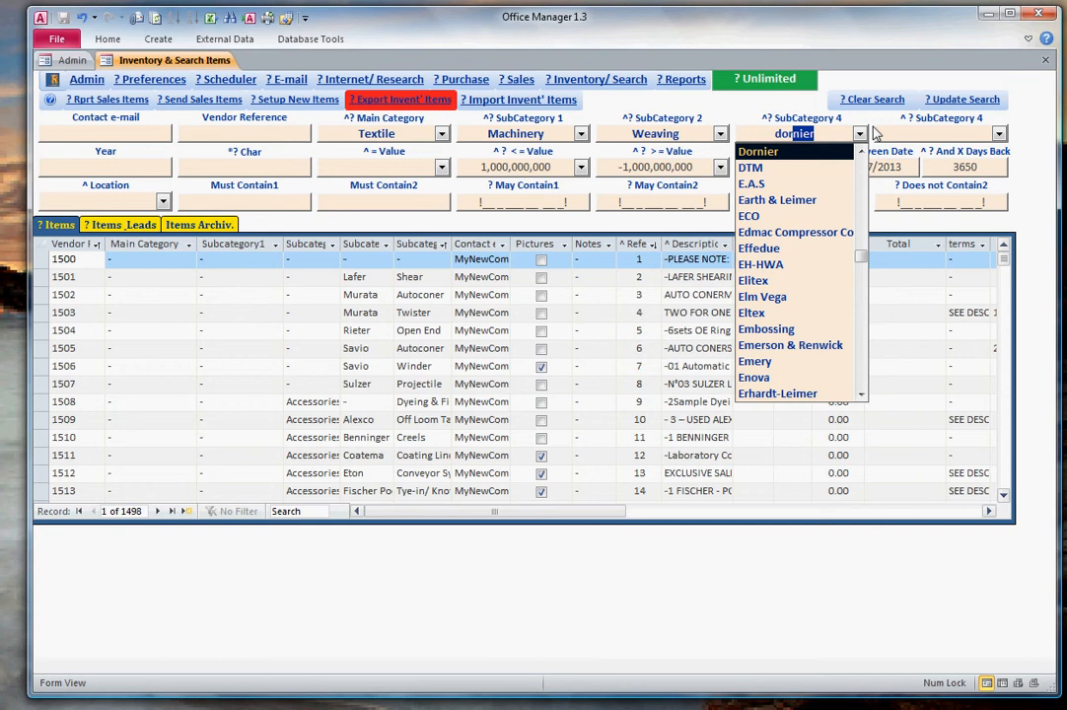
pyautogui.press('Return')
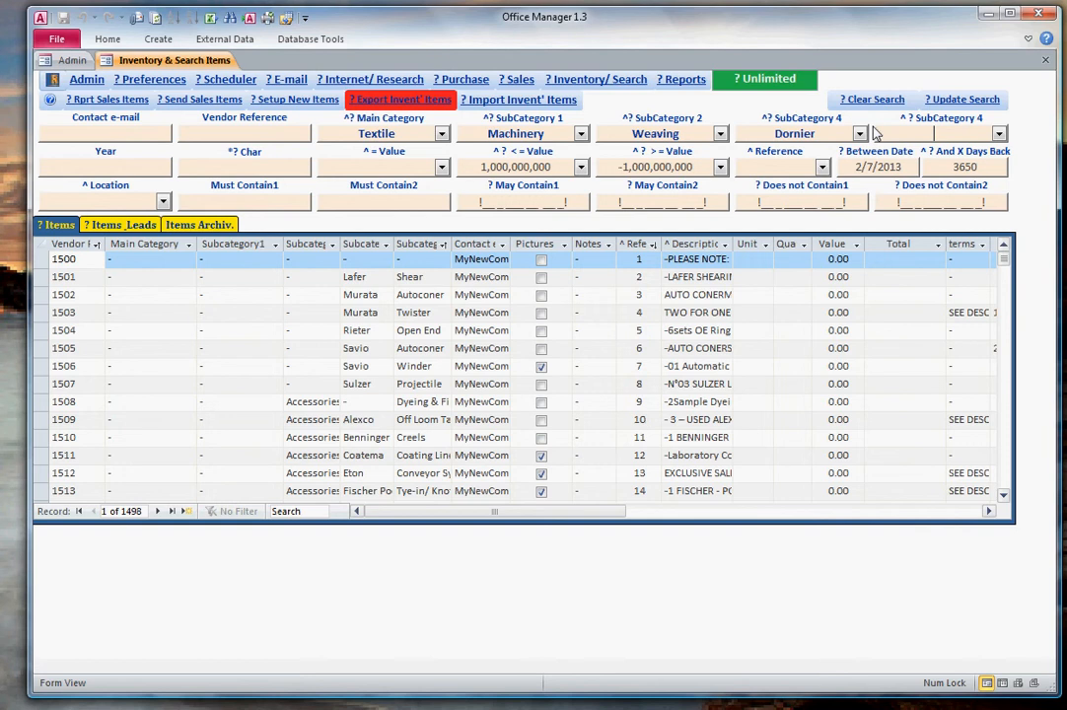
pyautogui.write('Jacquard')
pyautogui.press('Tab')
pyautogui.click(593, 282)
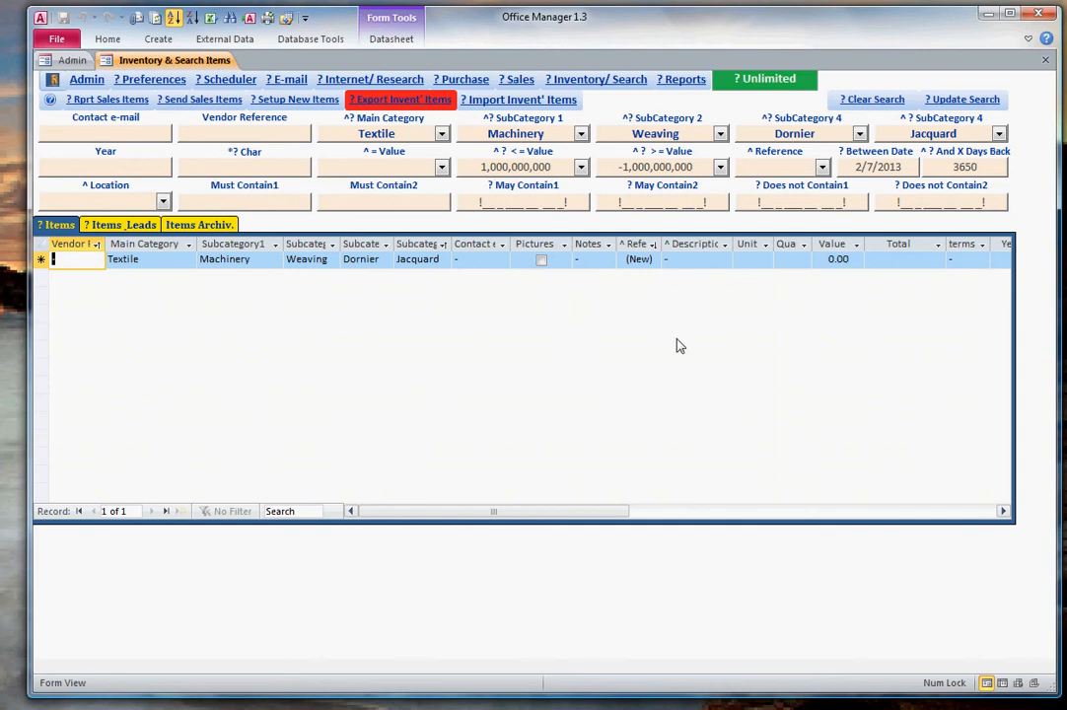
# Step: Check the Items Leads and Items Archive lists for entries matching the current filters
pyautogui.click(119, 225)
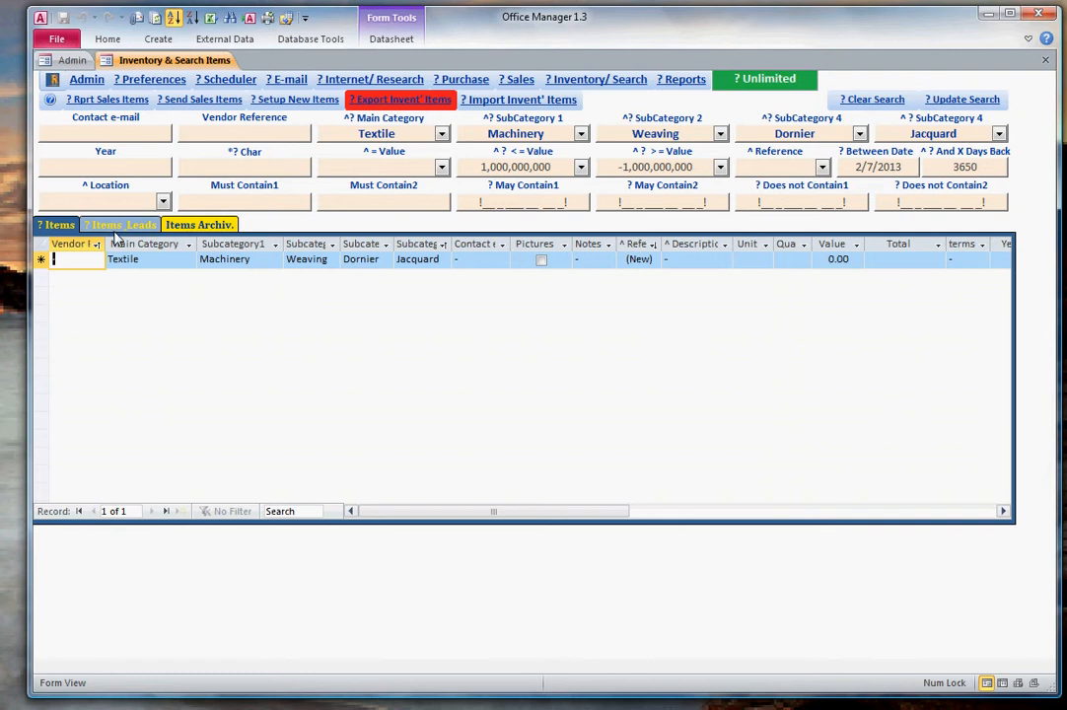
pyautogui.click(202, 226)
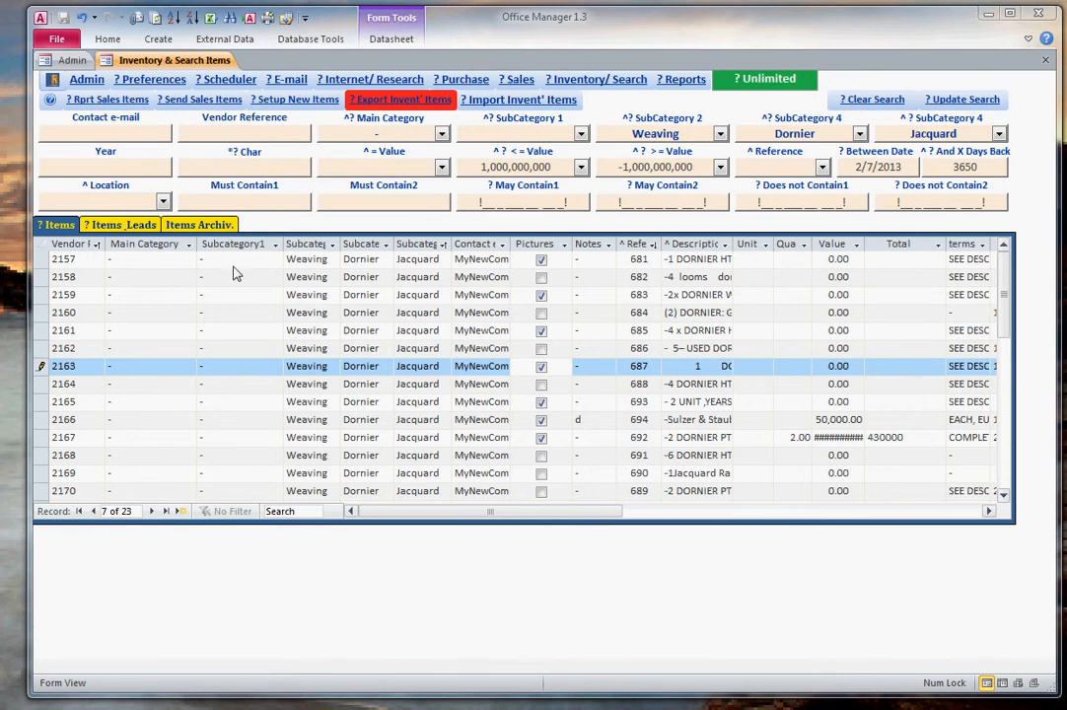
# Step: Clear the Main Category filter and refresh the Items list, keeping the Weaving, Dornier and Jacquard filters
pyautogui.click(684, 132)
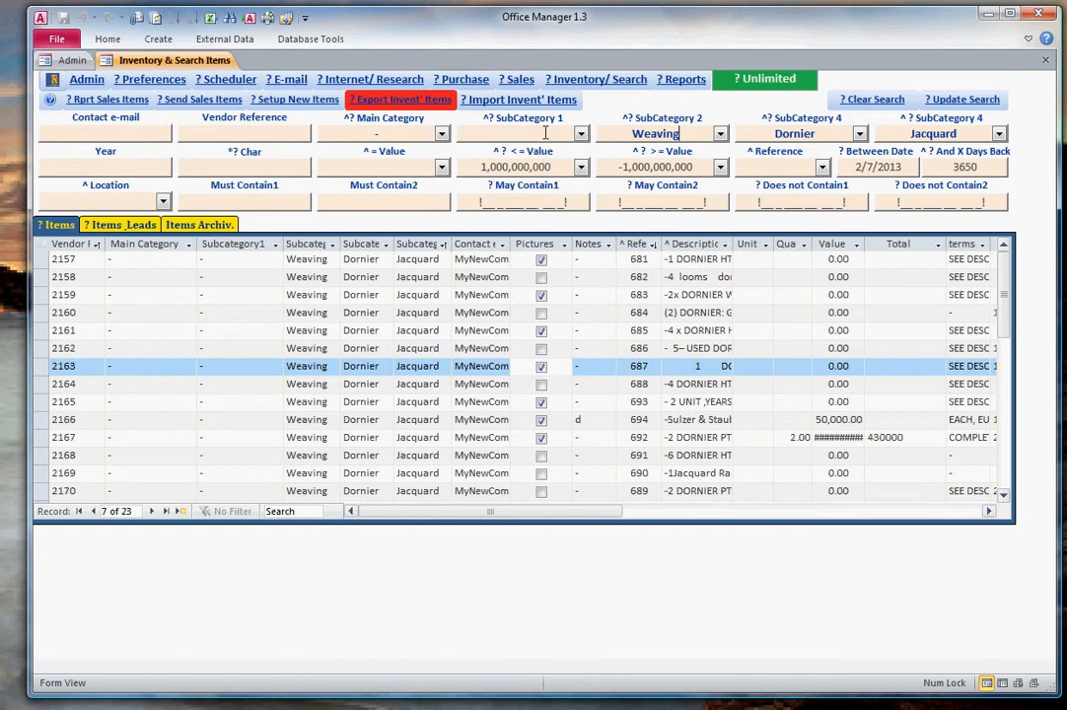
pyautogui.click(361, 168)
pyautogui.click(518, 366)
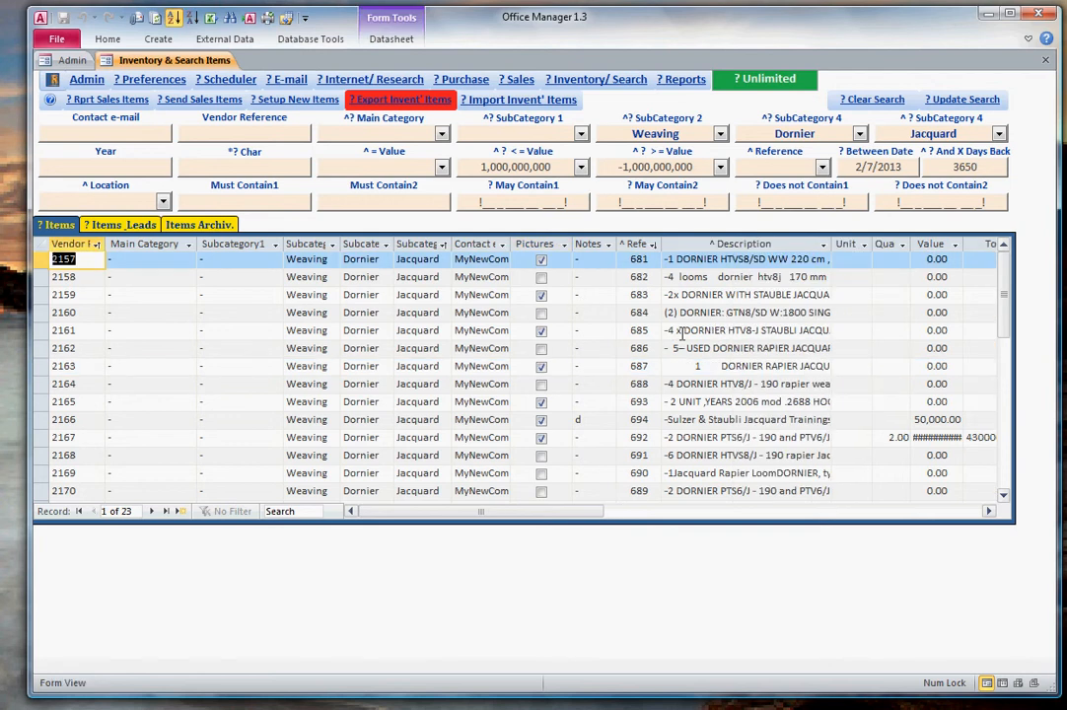
# Step: Search the filtered items for the text "4 x d" using the Must Contain1 criterion
pyautogui.click(246, 200)
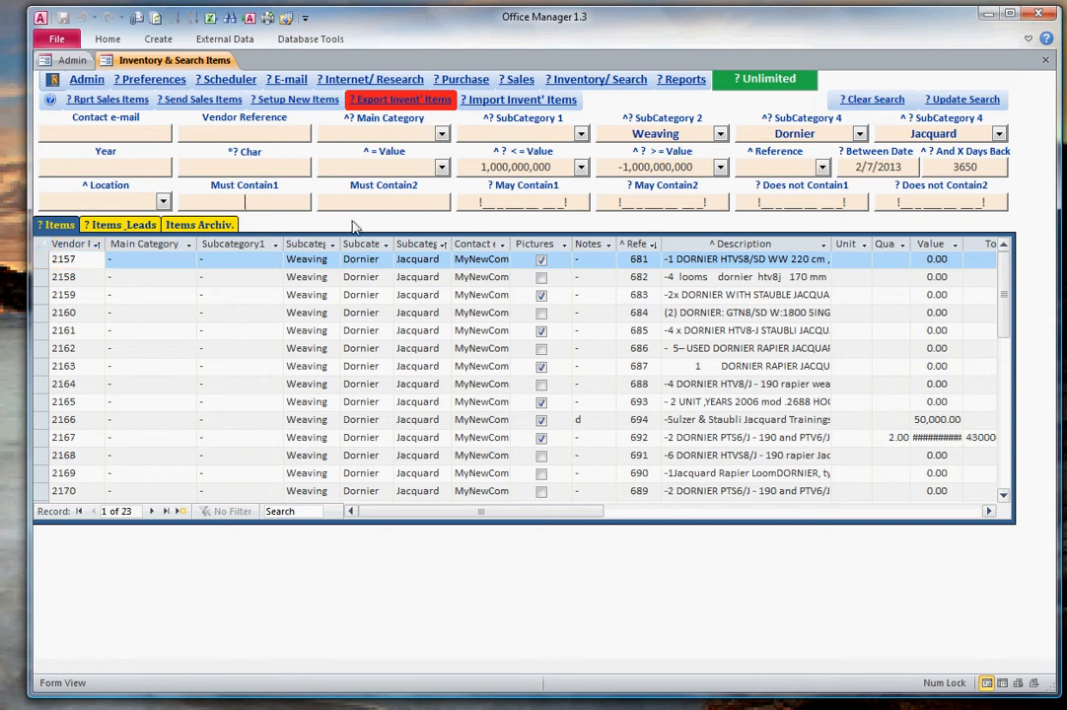
pyautogui.write('4 x d')
pyautogui.click(731, 331)
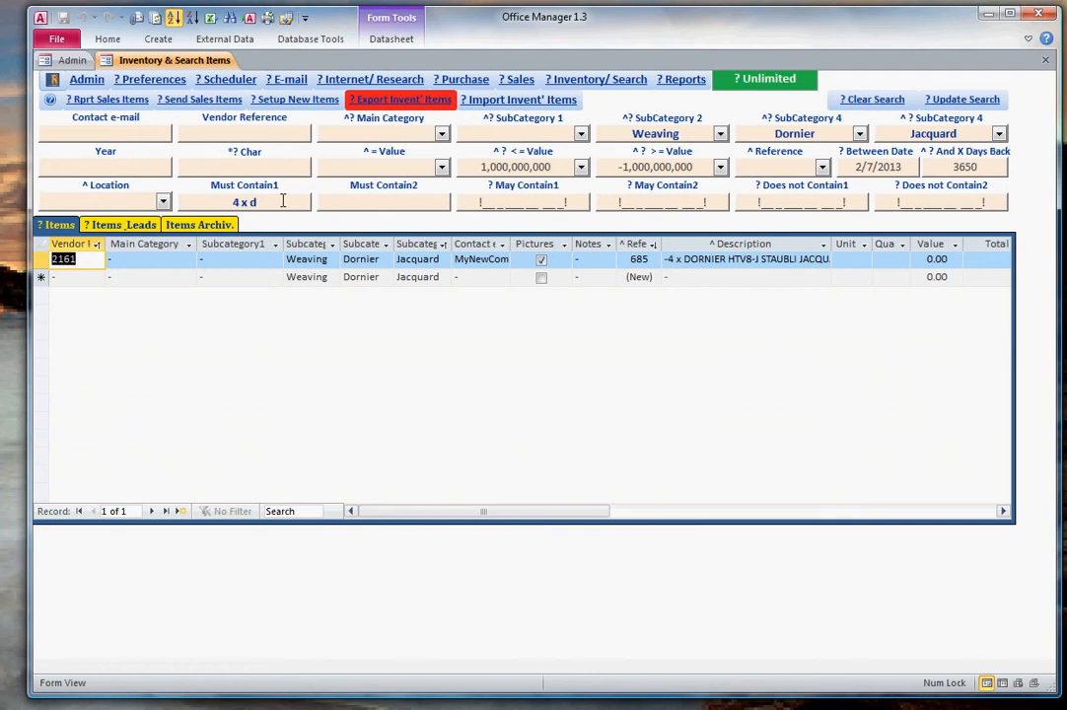
# Step: Clear the Must Contain1 criterion and reload the Items list
pyautogui.moveTo(283, 201); pyautogui.dragTo(193, 191)
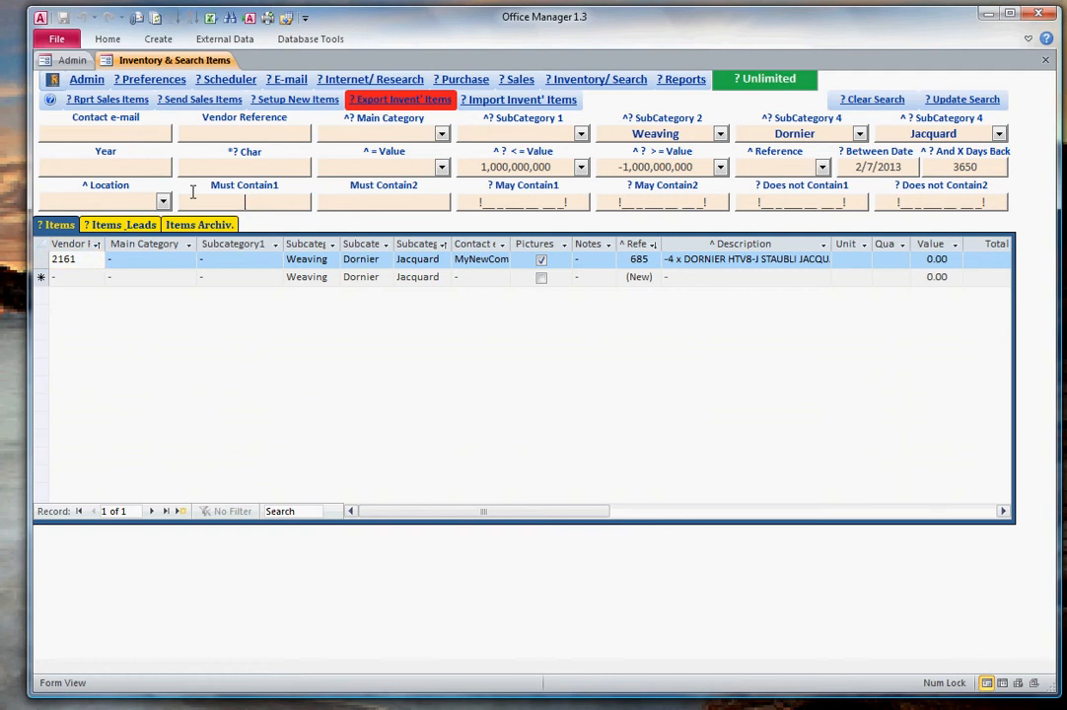
pyautogui.press('Delete')
pyautogui.press('Return')
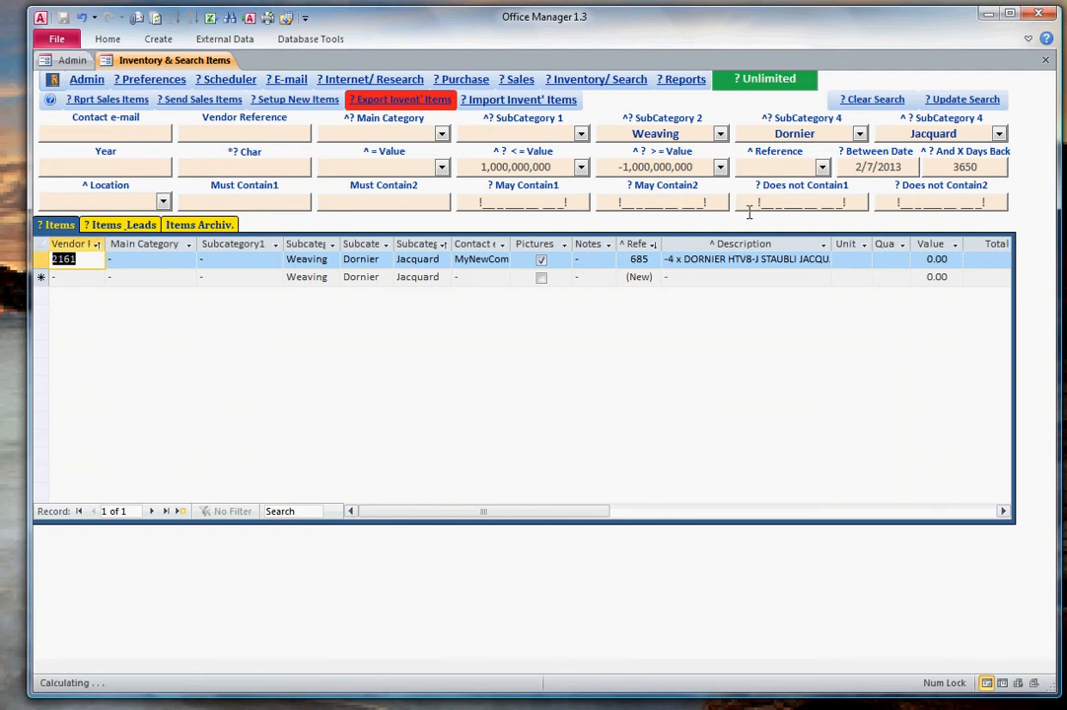
# Step: Search the filtered items for "htv" using the Must Contain2 criterion
pyautogui.click(248, 202)
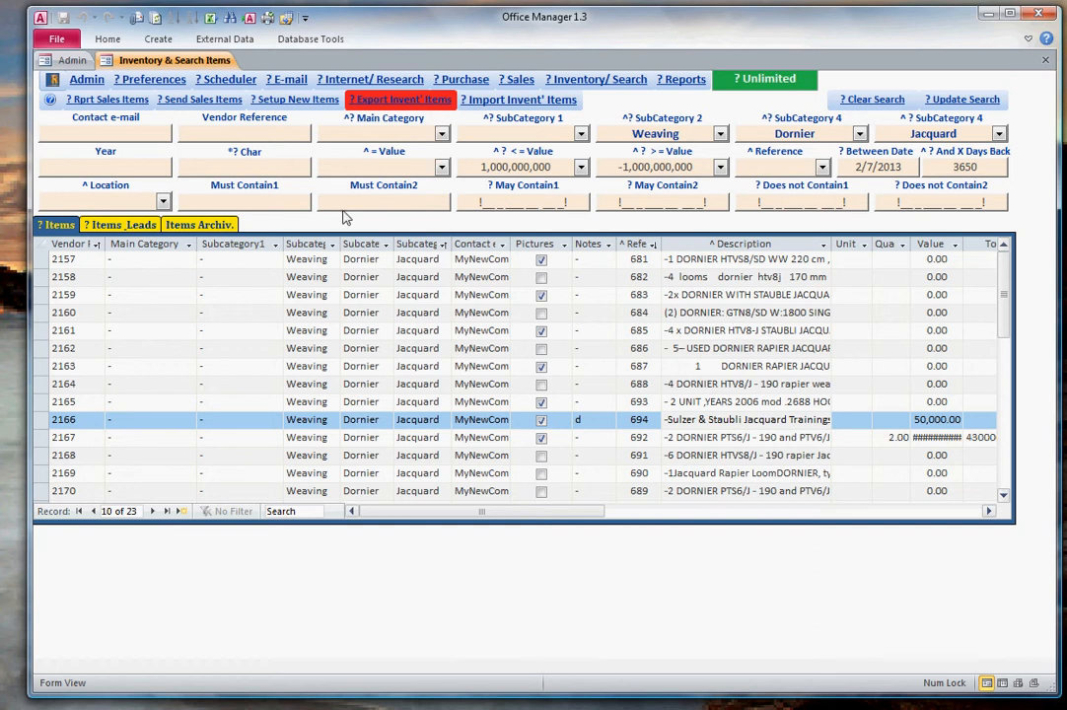
pyautogui.write('htv')
pyautogui.press('Return')
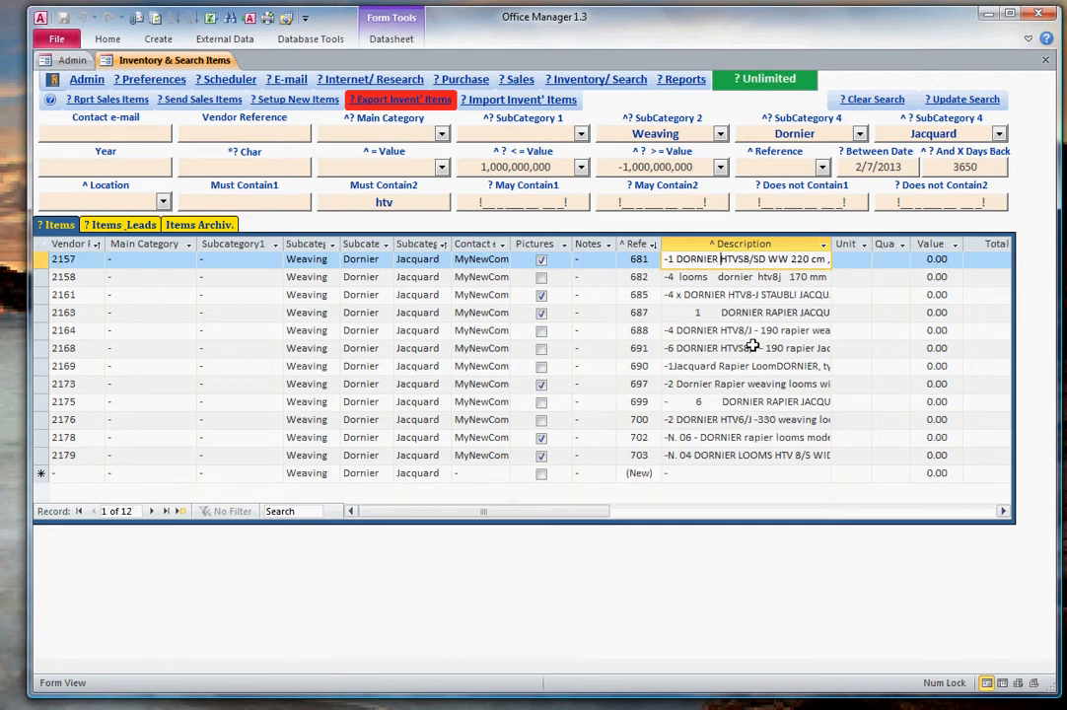
# Step: Refine the Must Contain2 criterion with a wildcard, trying htv*8 and htv*8j, and refresh the Items list
pyautogui.click(395, 203)
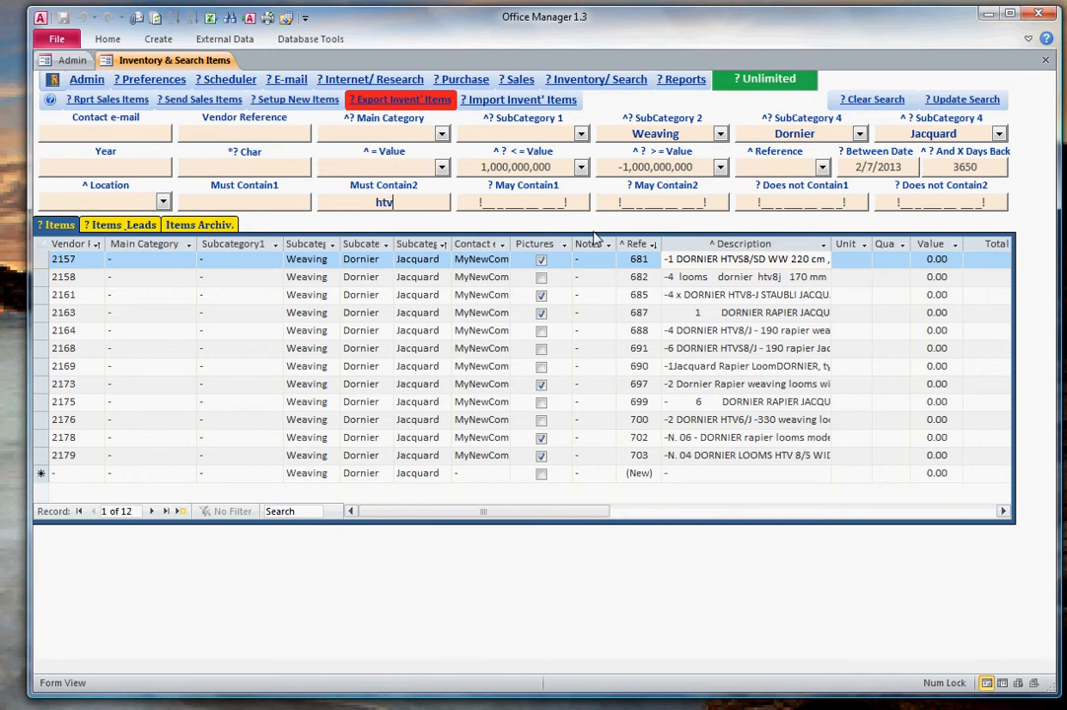
pyautogui.write('*8')
pyautogui.click(690, 260)
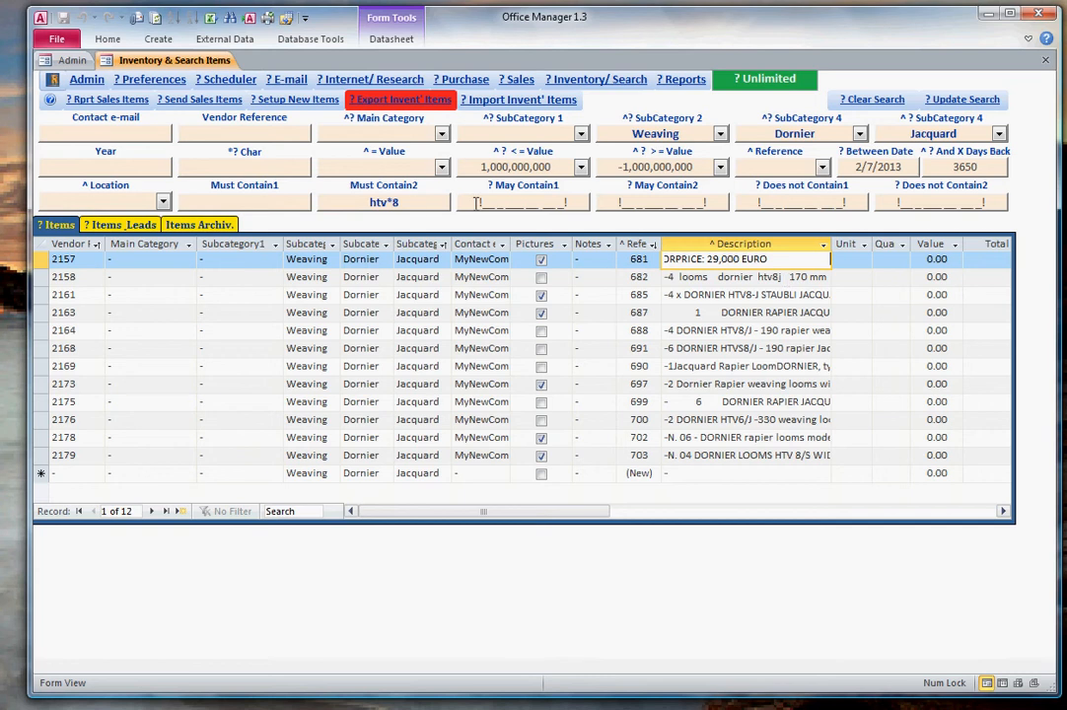
pyautogui.click(418, 203)
pyautogui.write('j')
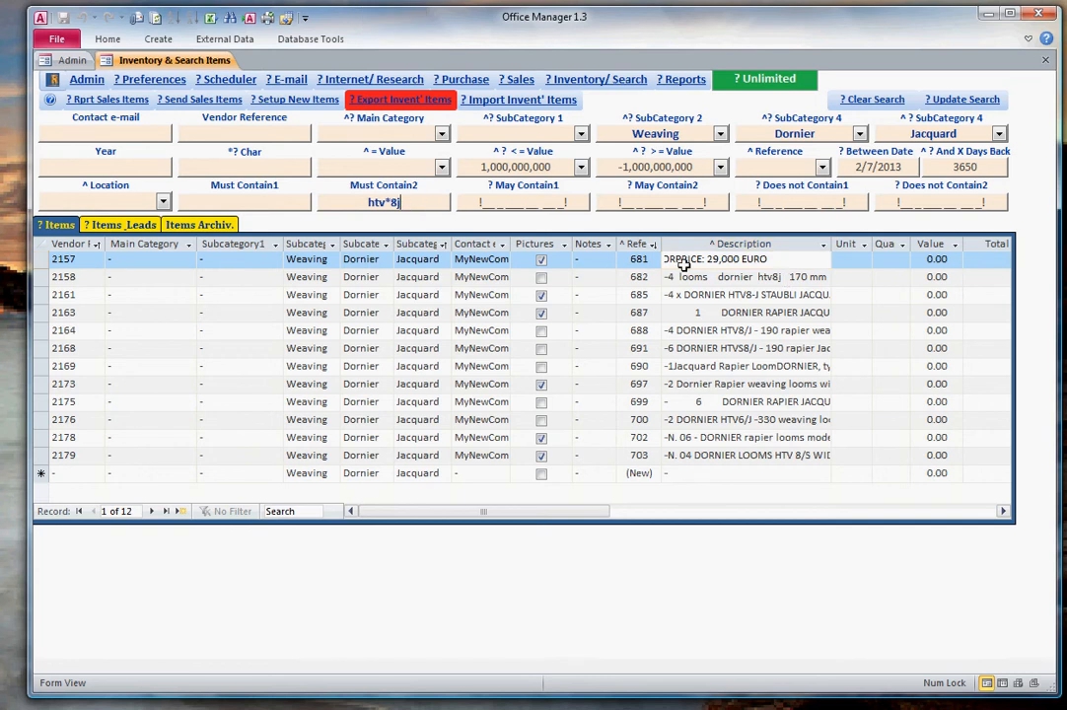
pyautogui.press('Return')
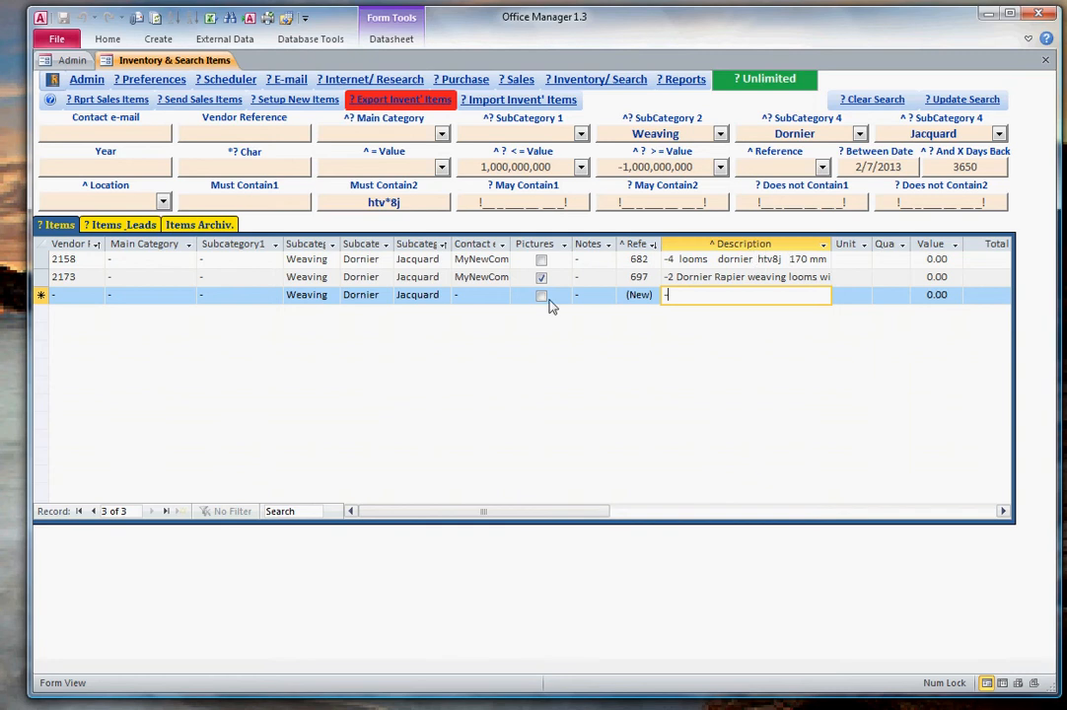
# Step: Replace the asterisk in the Must Contain2 criterion with a single-character wildcard, making it htv?8j, and apply it
pyautogui.click(413, 196)
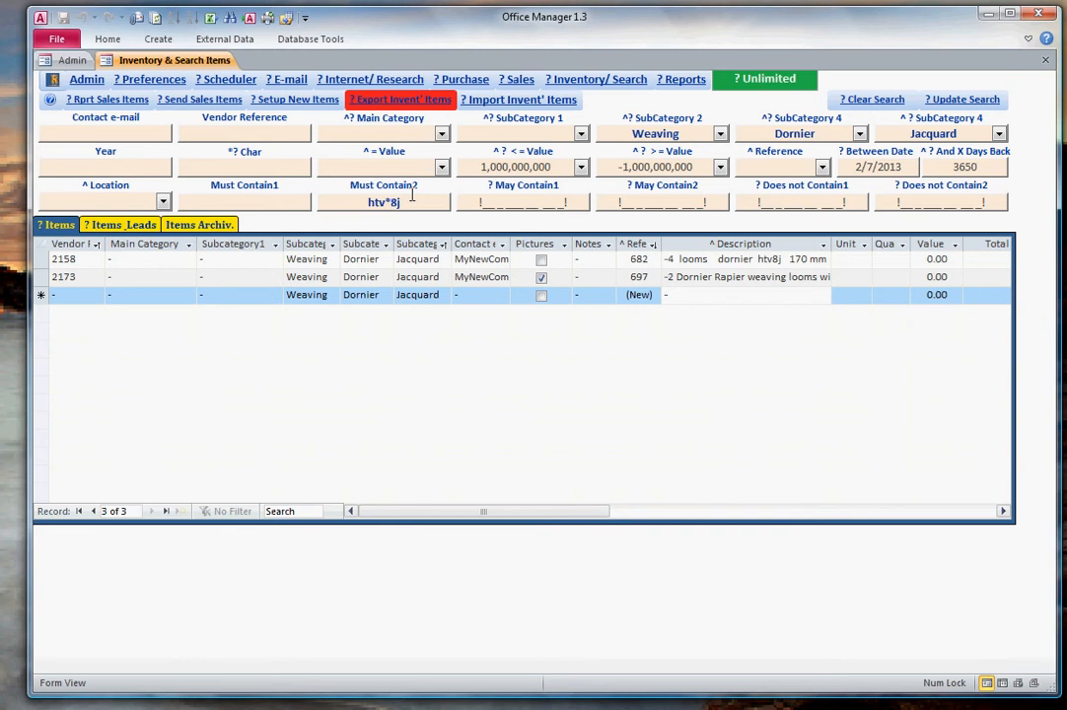
pyautogui.press('BackSpace')
pyautogui.write('?')
pyautogui.click(750, 262)
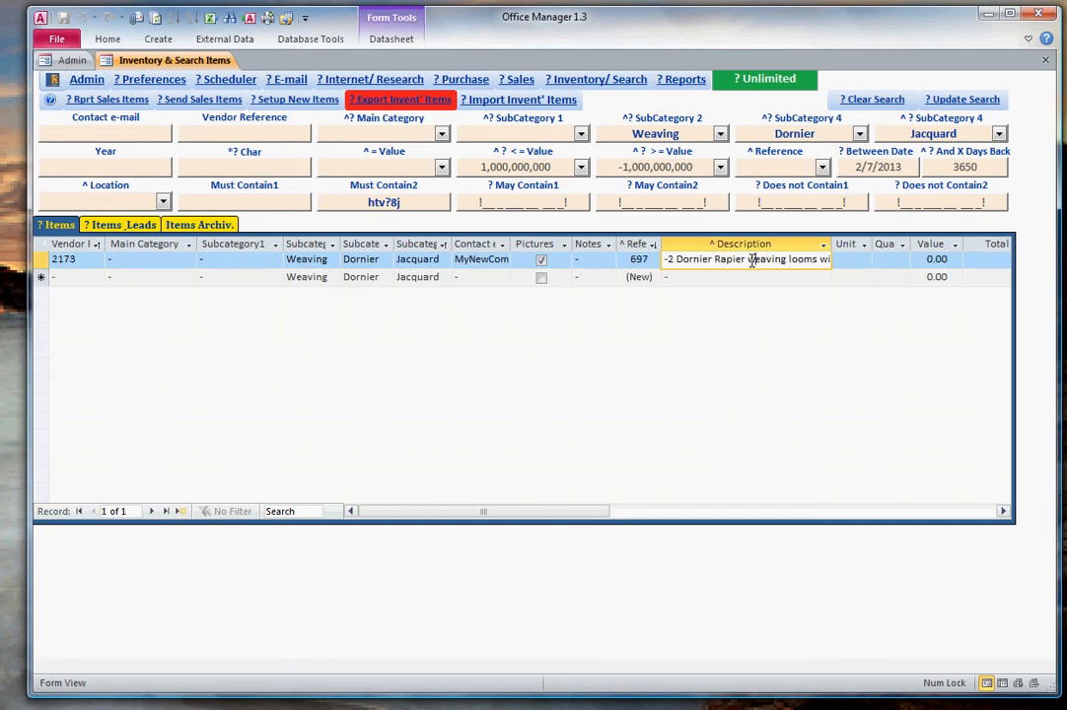
# Step: Open the matching item's zoomed listing from its description to read the full details, and close it
pyautogui.doubleClick(749, 259)
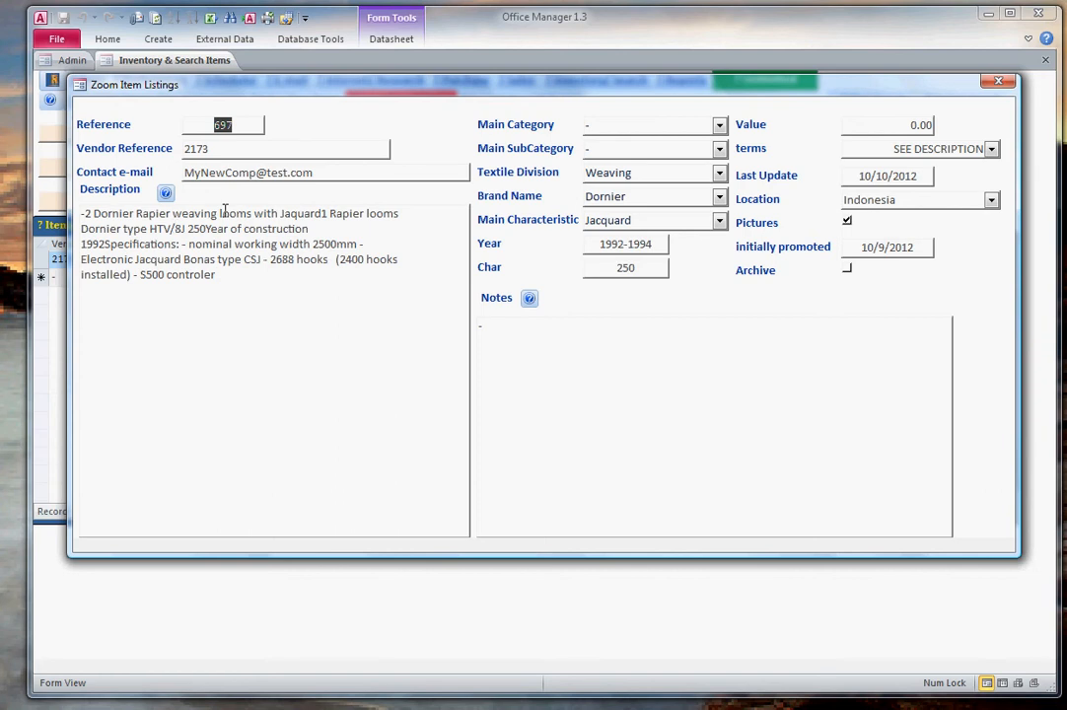
pyautogui.click(999, 84)
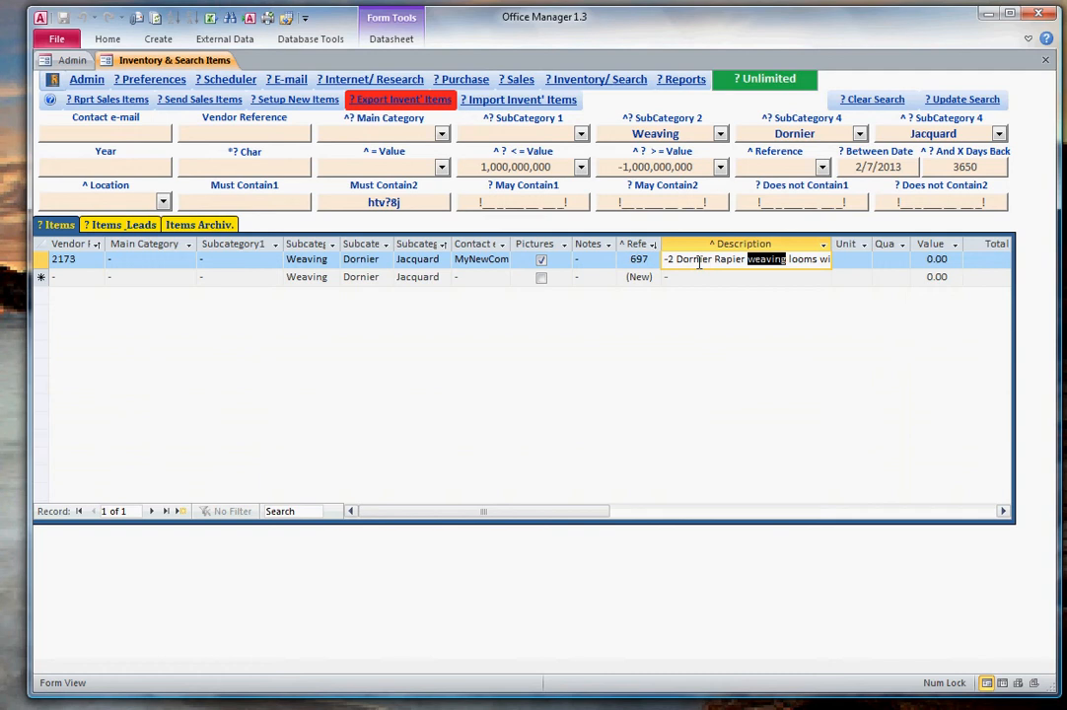
# Step: Open the iTEMS/REFERENCE view from the matching item's reference number, and close it
pyautogui.click(633, 258)
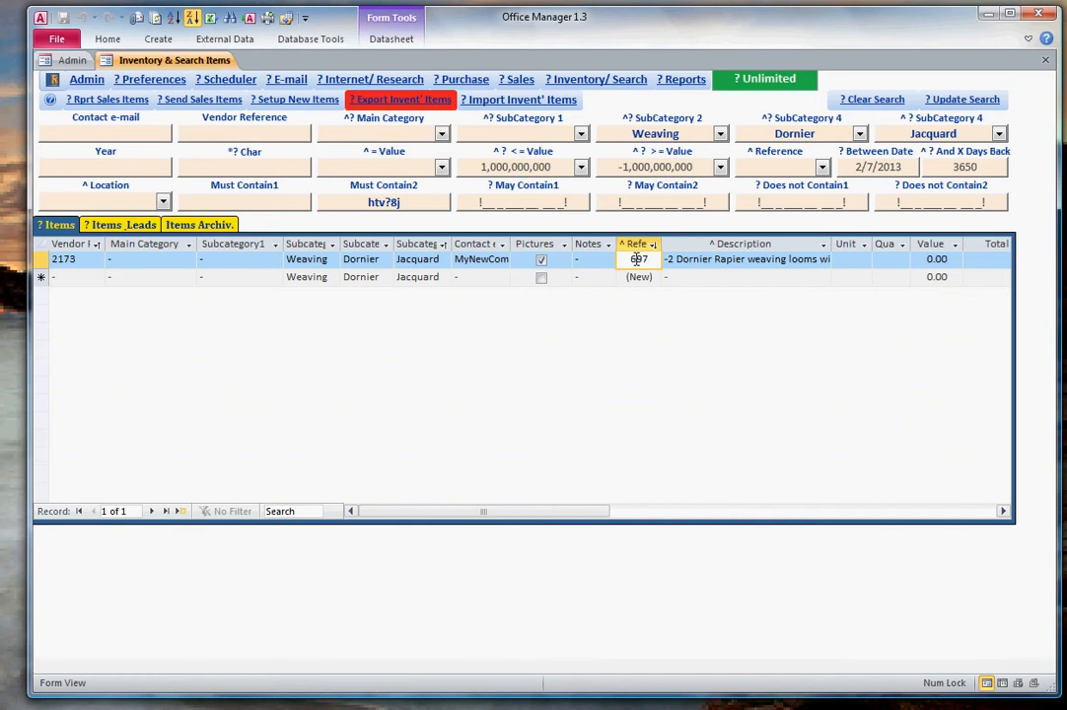
pyautogui.doubleClick(638, 258)
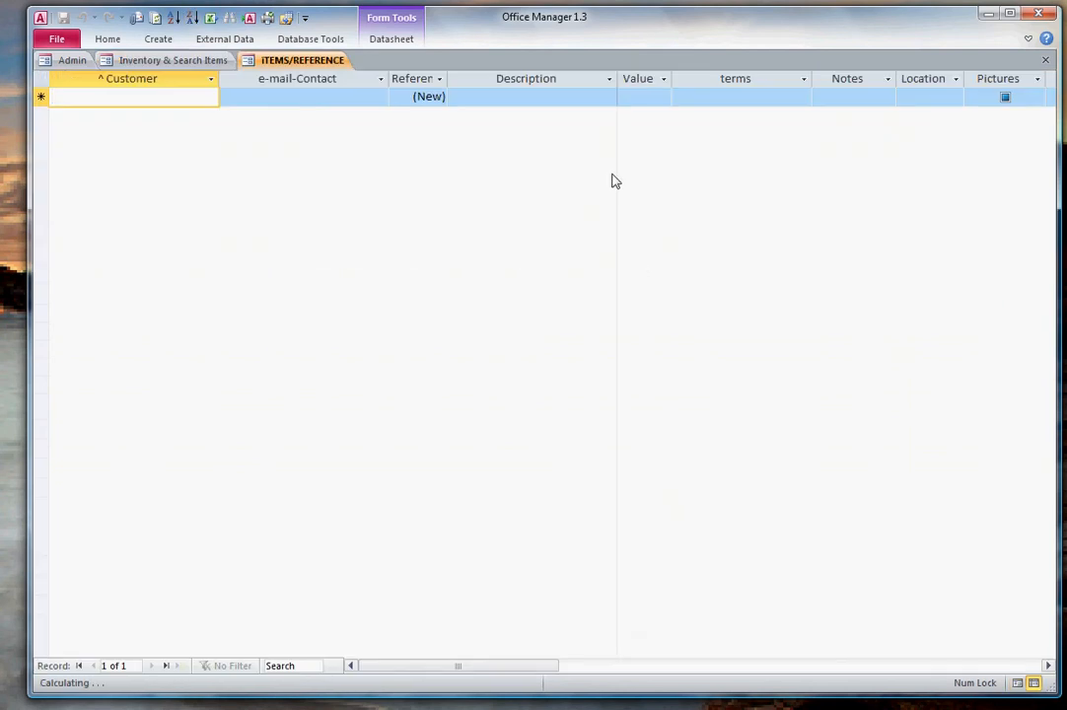
pyautogui.click(1047, 62)
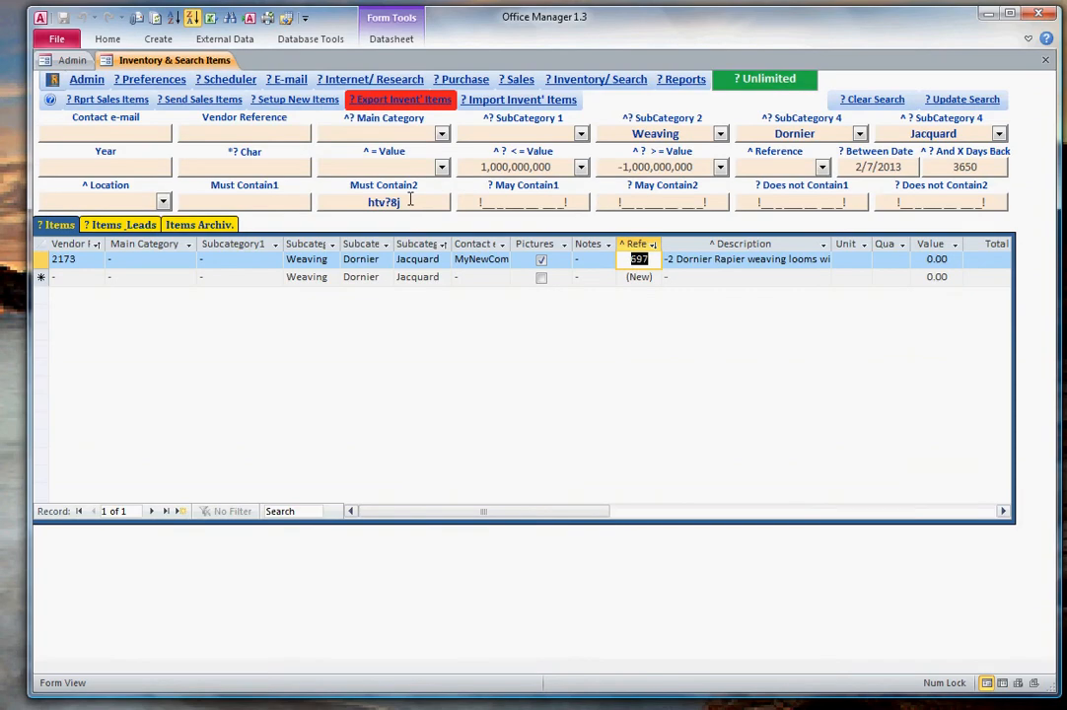
# Step: Open the Sales form and start an Excel import with ExportCustomers.xls from the Tutorial folder as its source
pyautogui.click(515, 80)
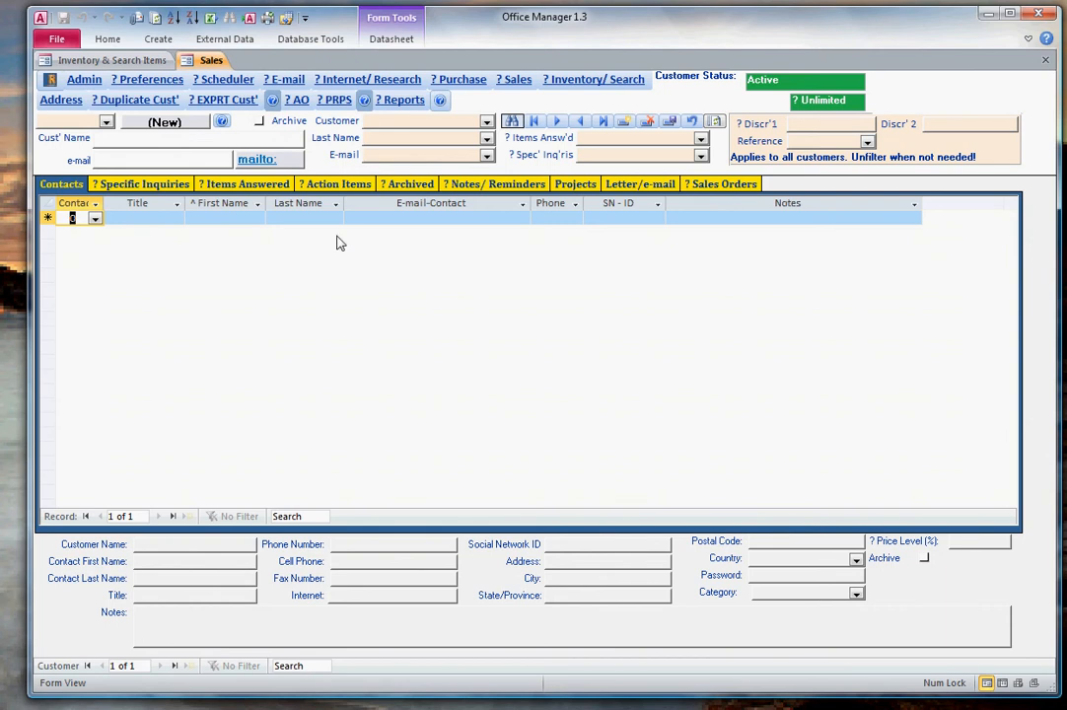
pyautogui.click(222, 38)
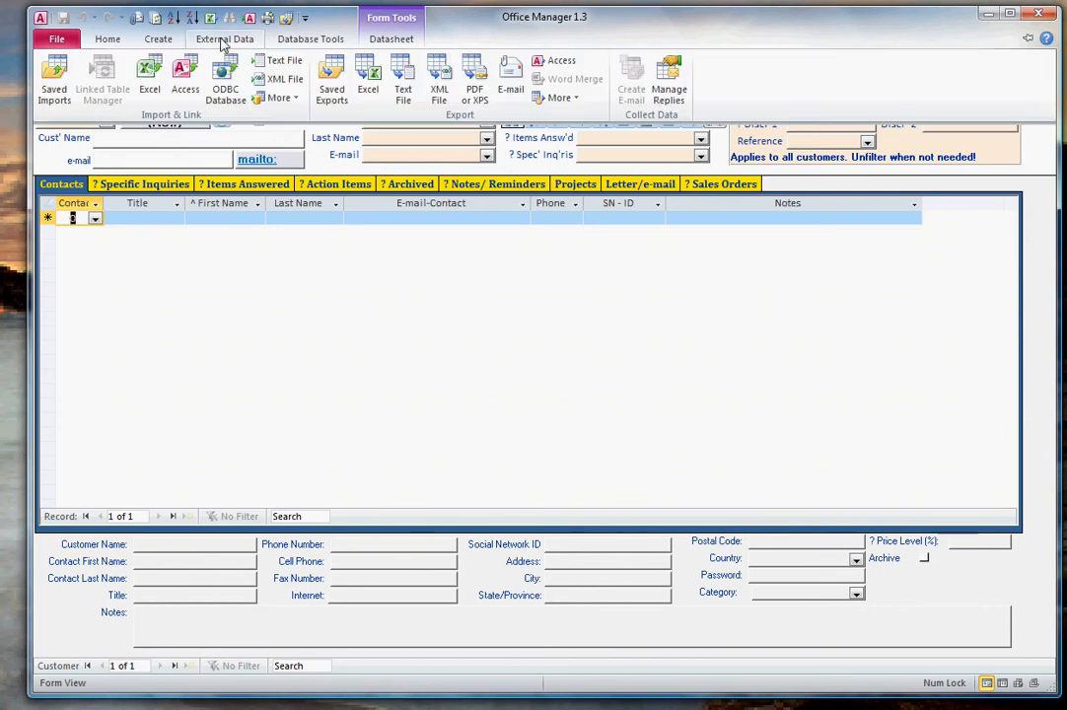
pyautogui.click(146, 73)
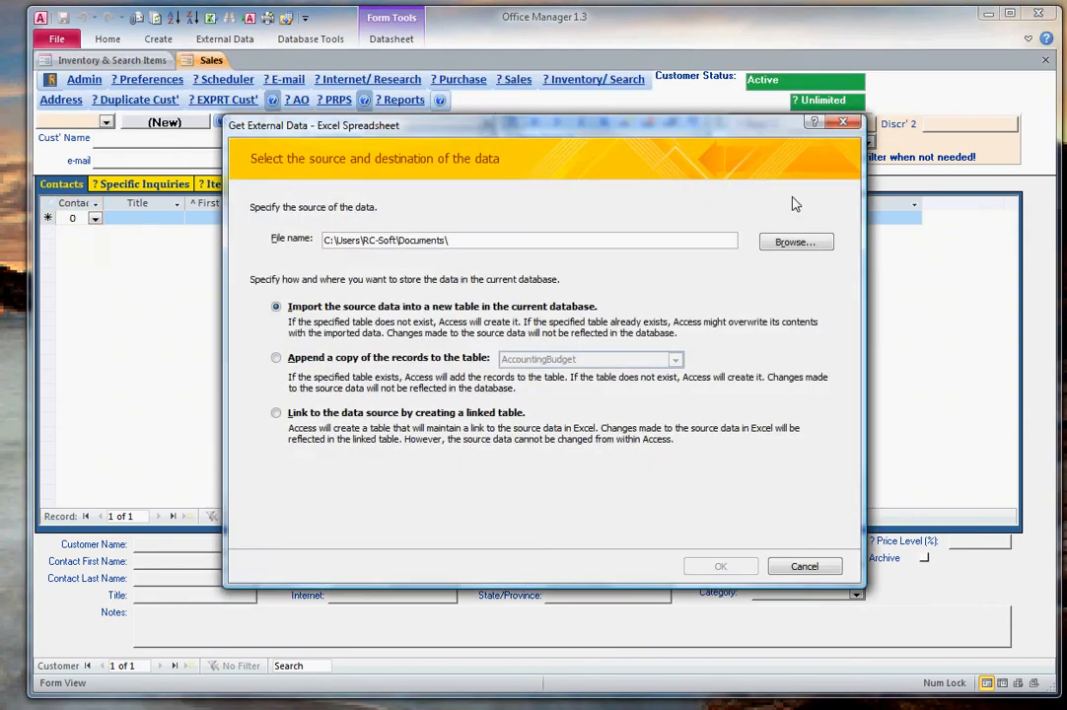
pyautogui.click(805, 247)
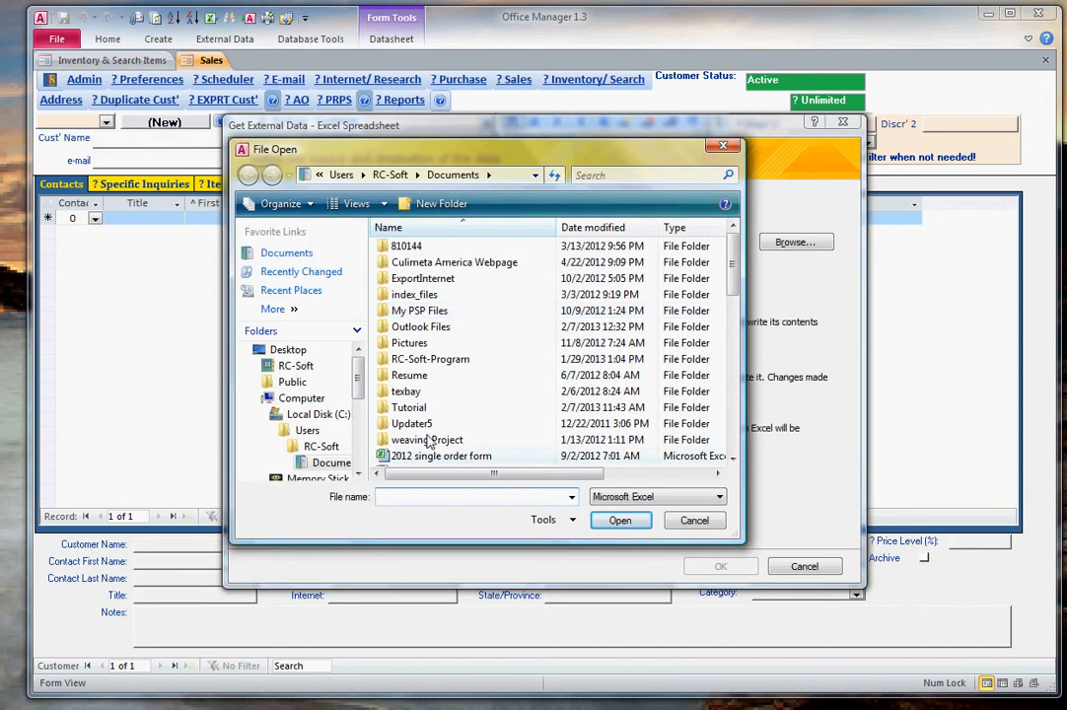
pyautogui.doubleClick(407, 408)
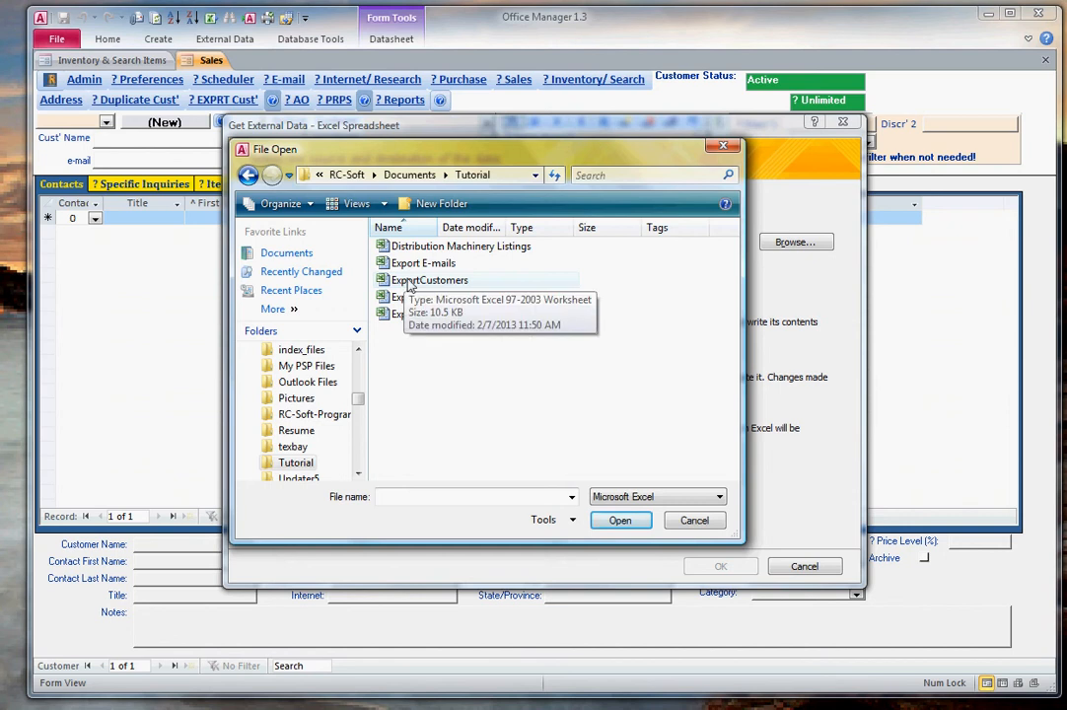
pyautogui.doubleClick(409, 285)
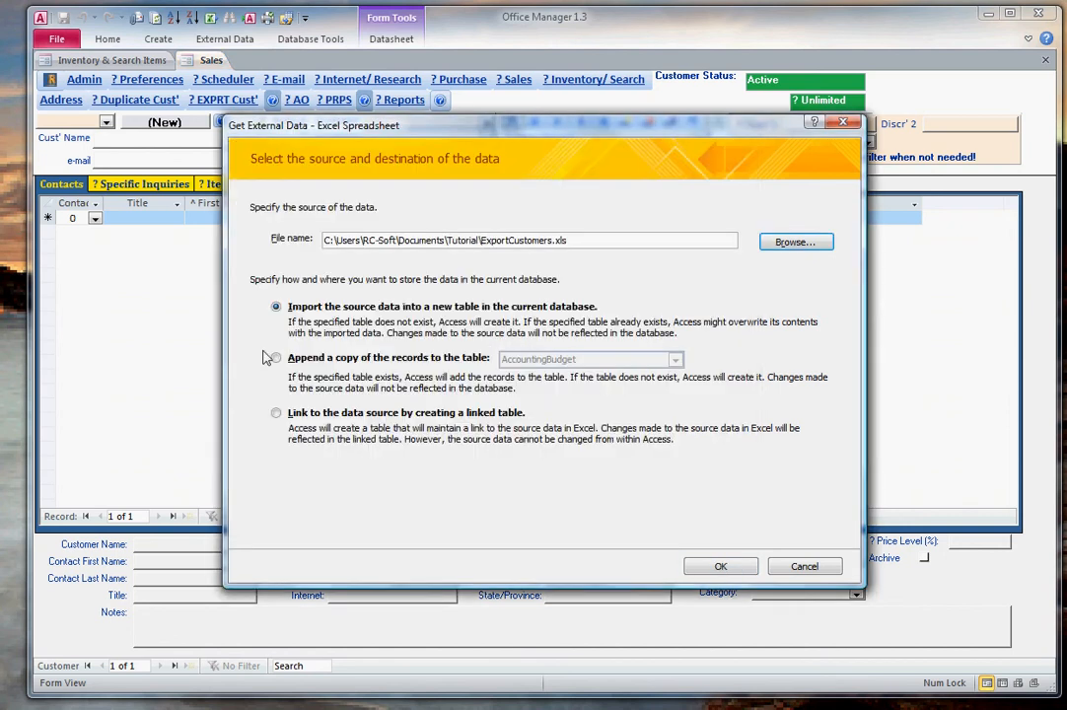
# Step: Append the spreadsheet's records to the CustomersImport table and finish the import without saving the import steps
pyautogui.click(277, 358)
pyautogui.click(624, 361)
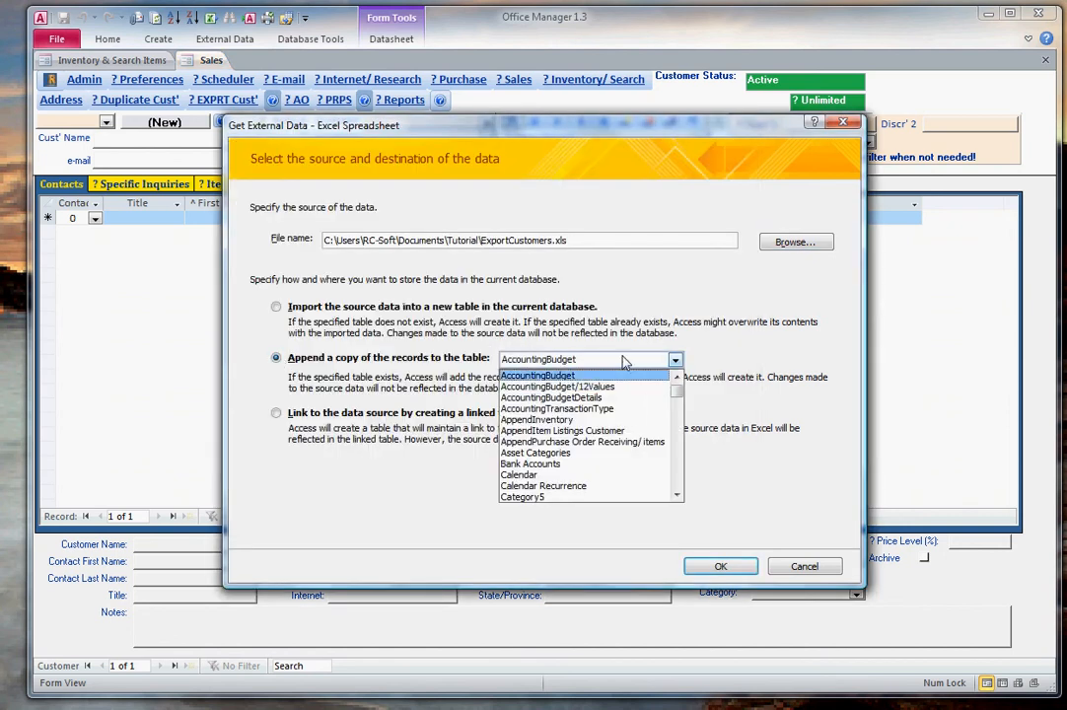
pyautogui.scroll(-5, 609, 389)
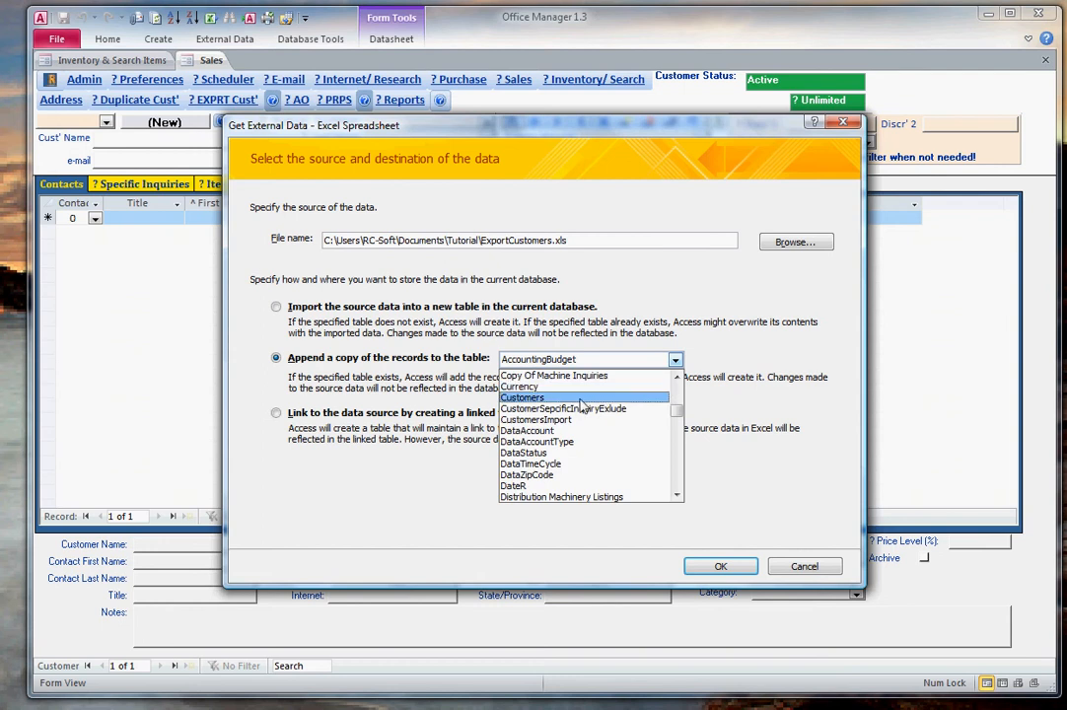
pyautogui.click(568, 420)
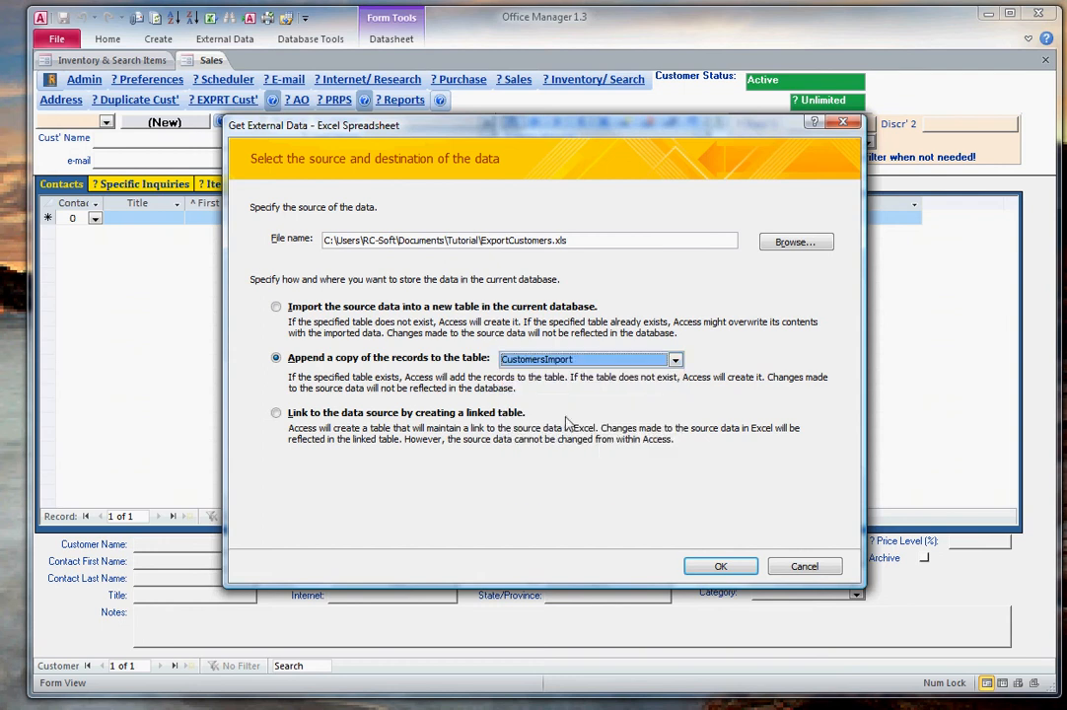
pyautogui.click(728, 569)
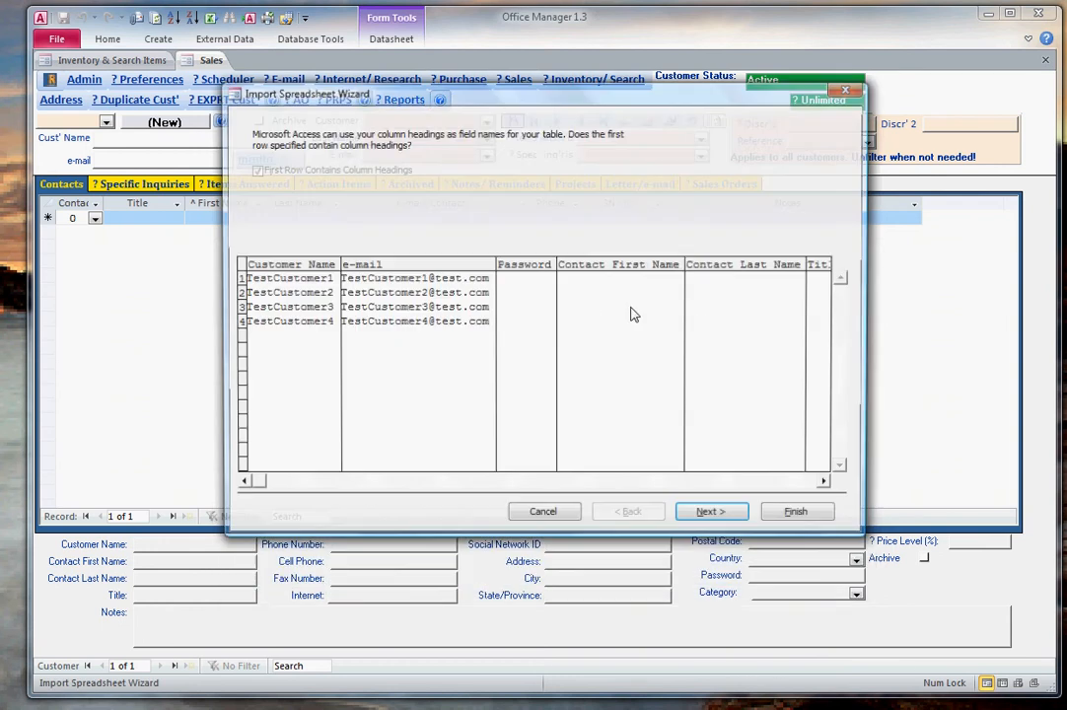
pyautogui.click(800, 516)
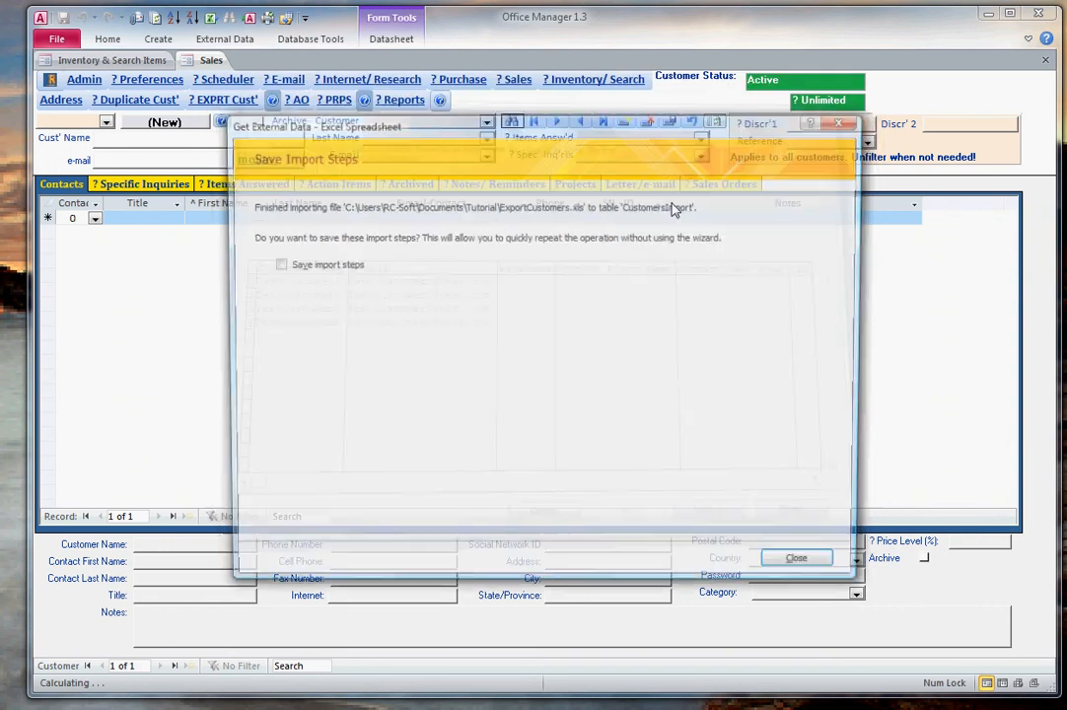
pyautogui.click(814, 567)
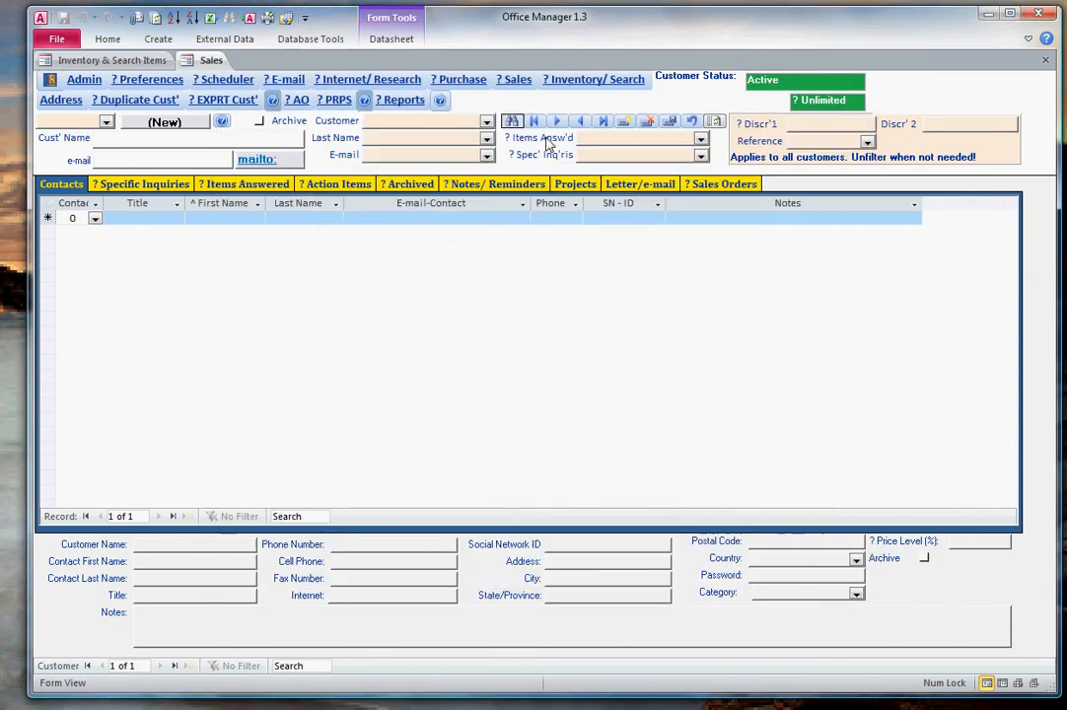
# Step: Run Update Import Customers from the Admin form and return to the Sales form
pyautogui.click(81, 83)
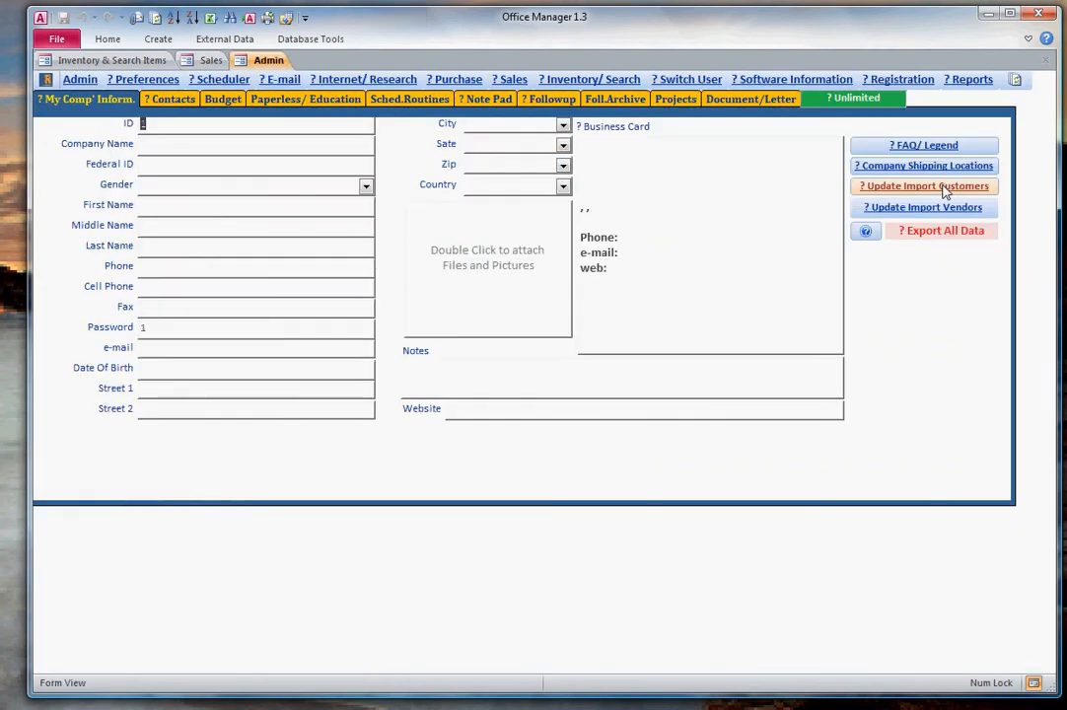
pyautogui.click(944, 189)
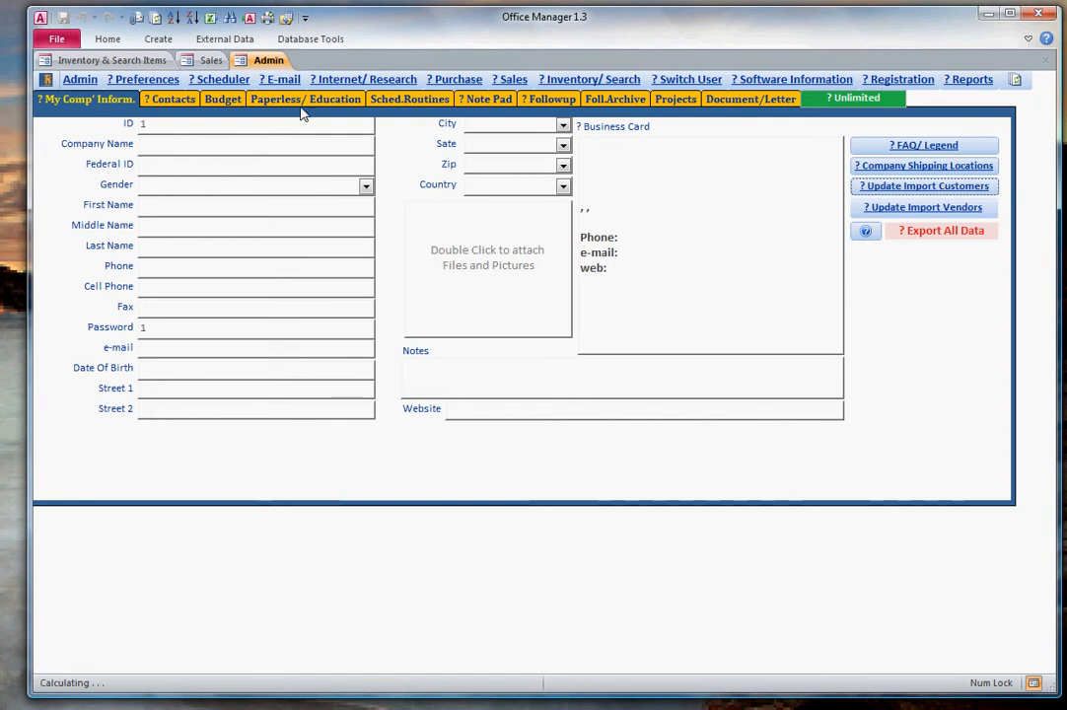
pyautogui.click(210, 62)
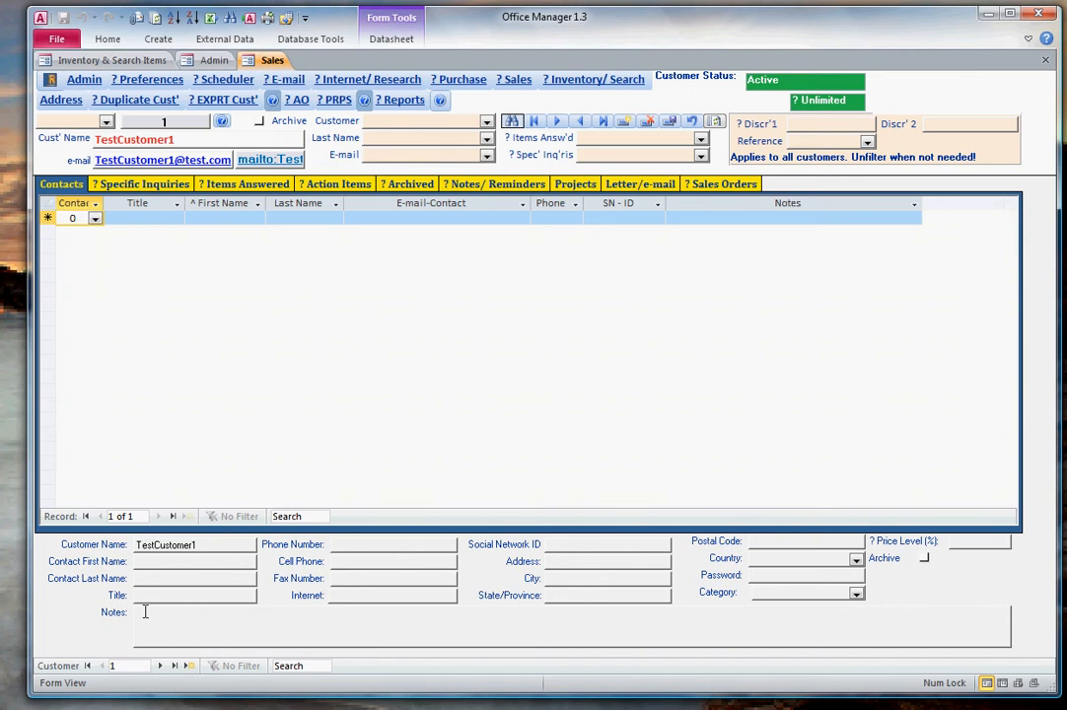
# Step: Add the matching inventory item, reference 697, to the Items Answered list of TestCustomer2
pyautogui.click(160, 667)
pyautogui.click(139, 62)
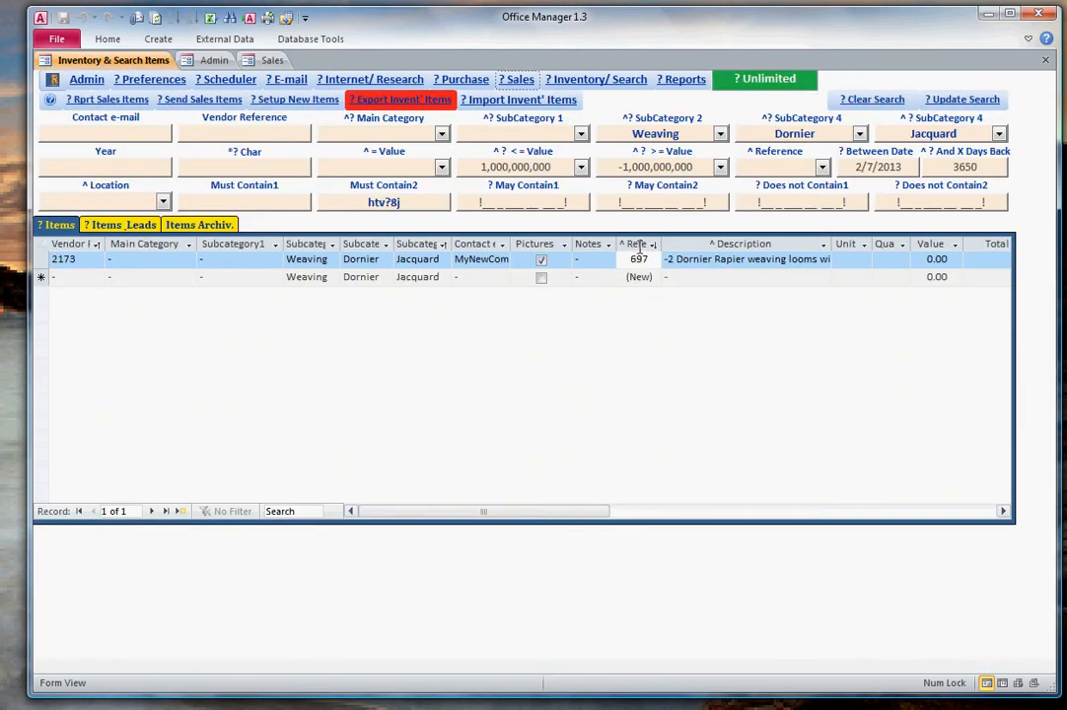
pyautogui.click(251, 62)
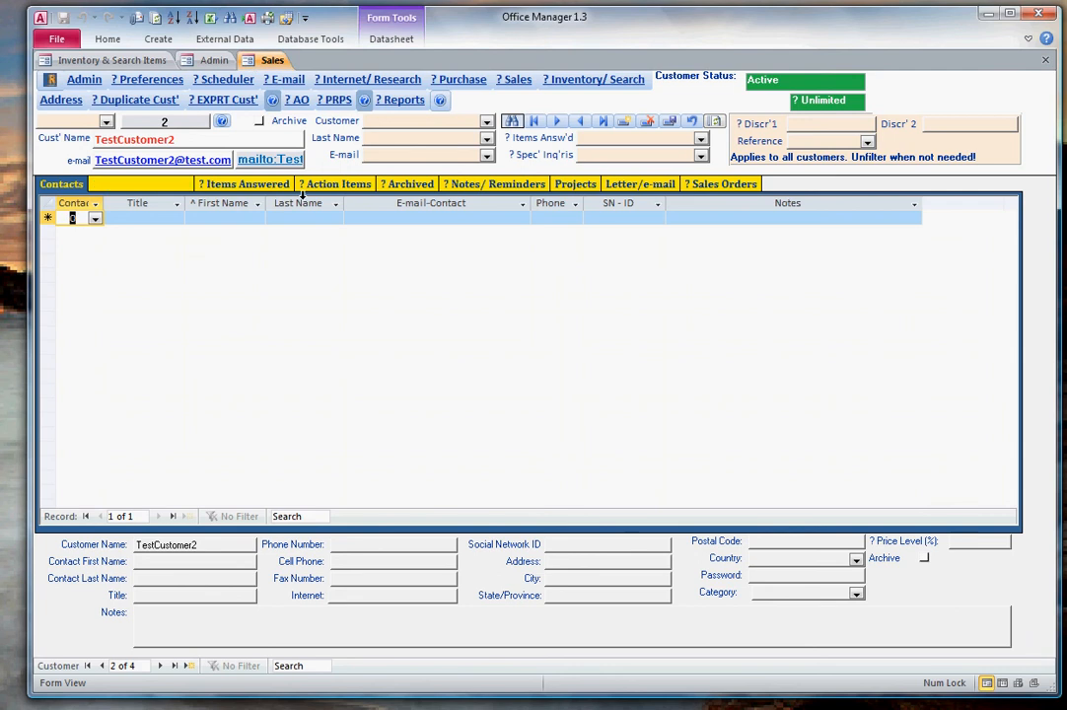
pyautogui.click(259, 190)
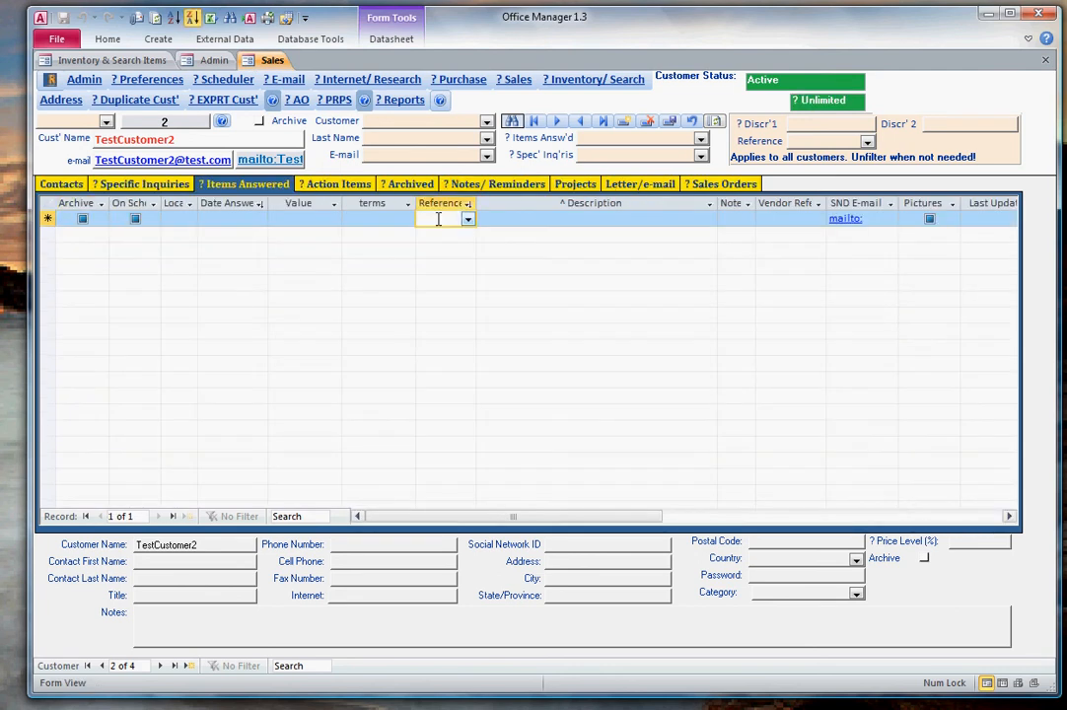
pyautogui.write('697')
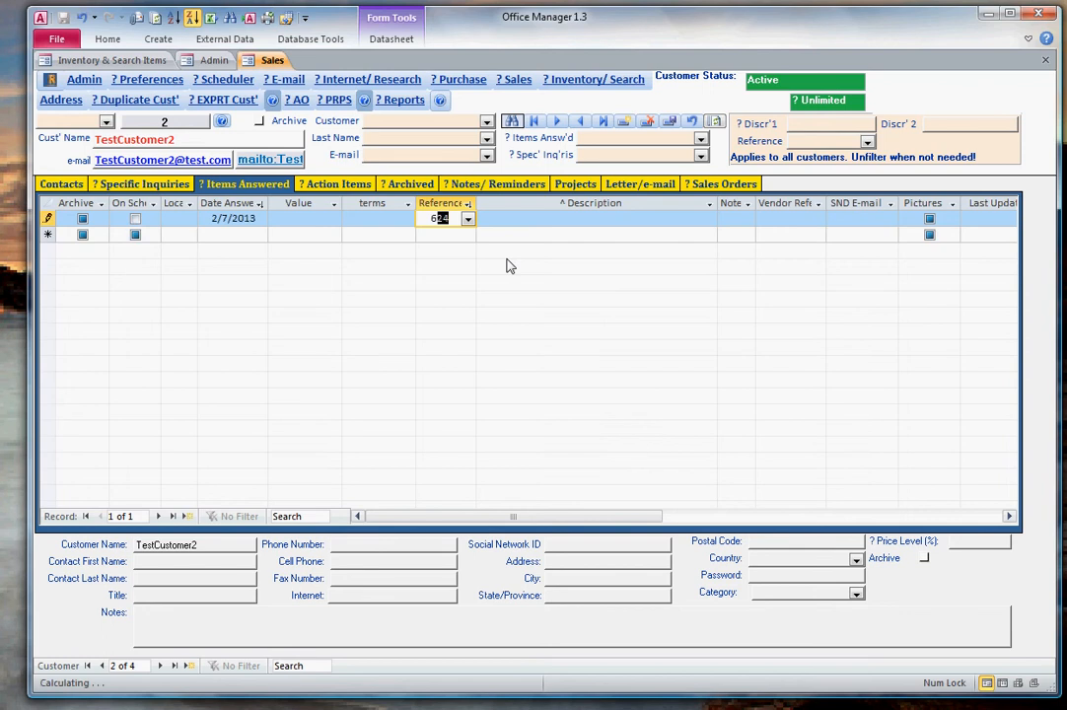
pyautogui.click(455, 235)
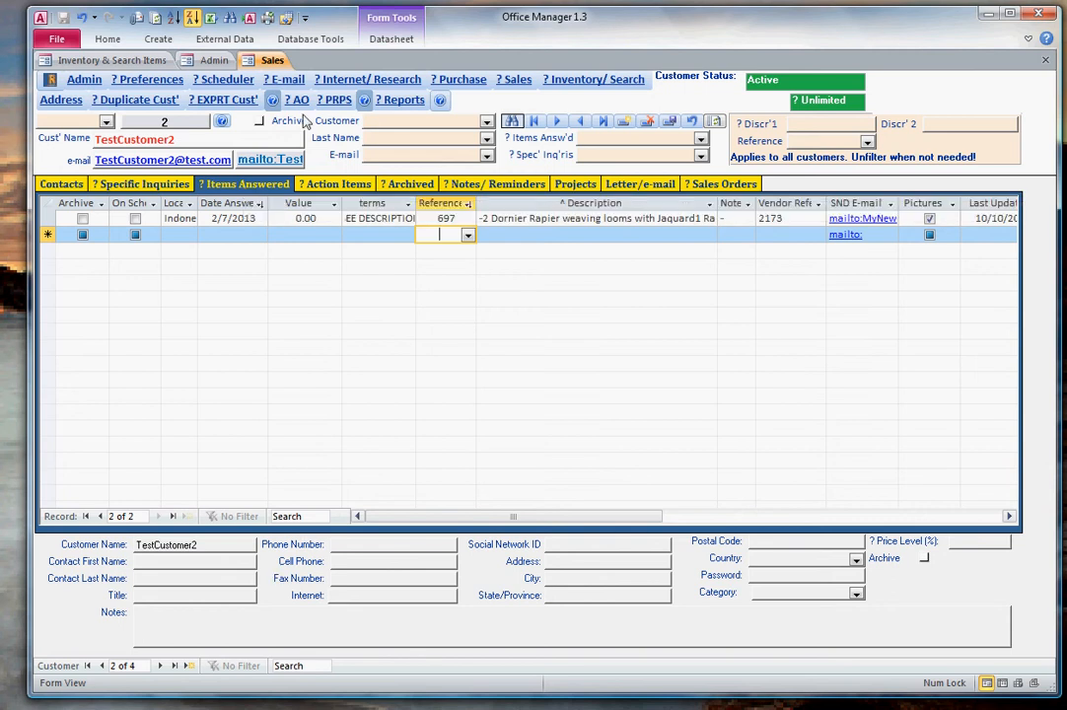
# Step: View which customers are linked to inventory item 697 in its iTEMS/REFERENCE view, and close it
pyautogui.click(110, 60)
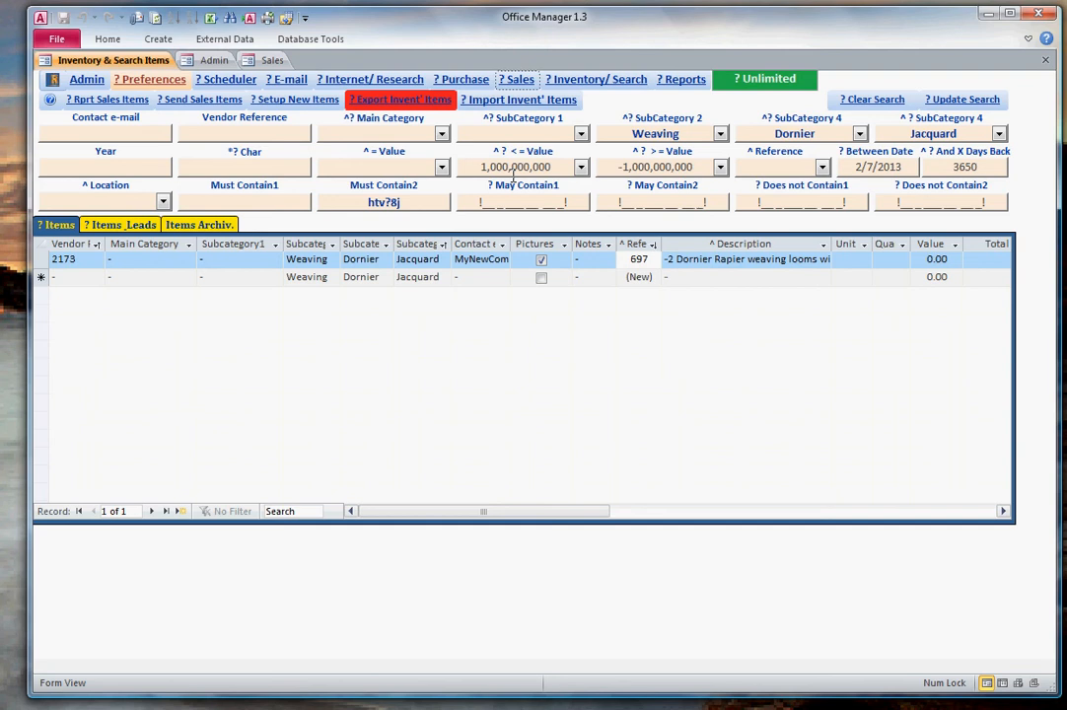
pyautogui.click(639, 259)
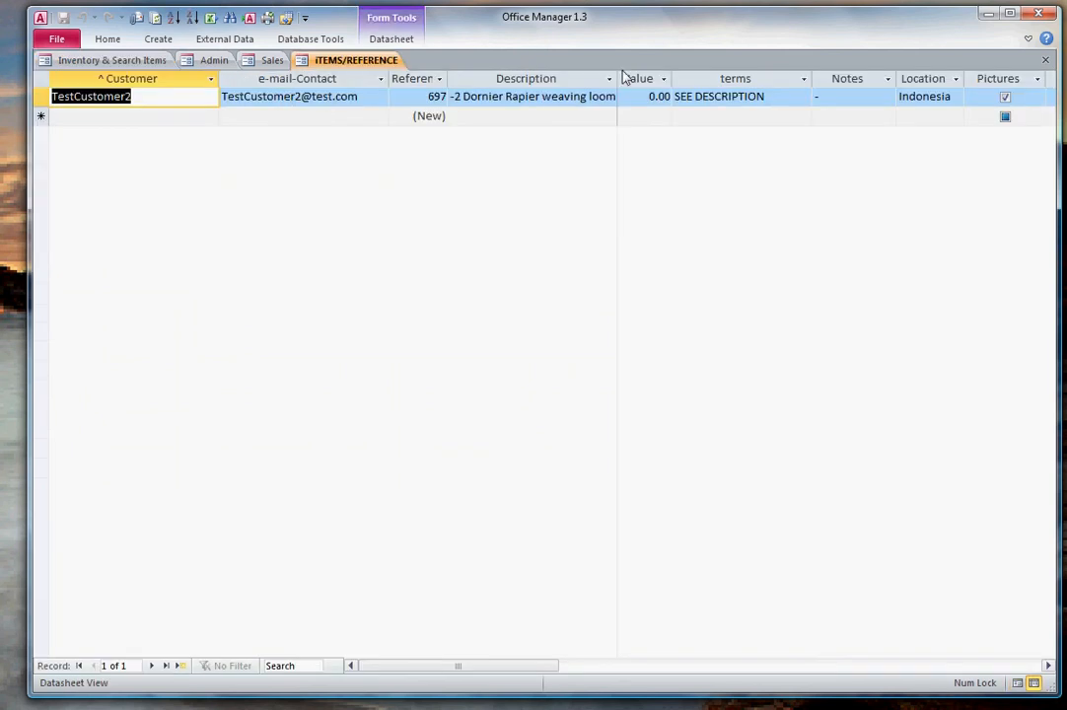
pyautogui.click(1047, 61)
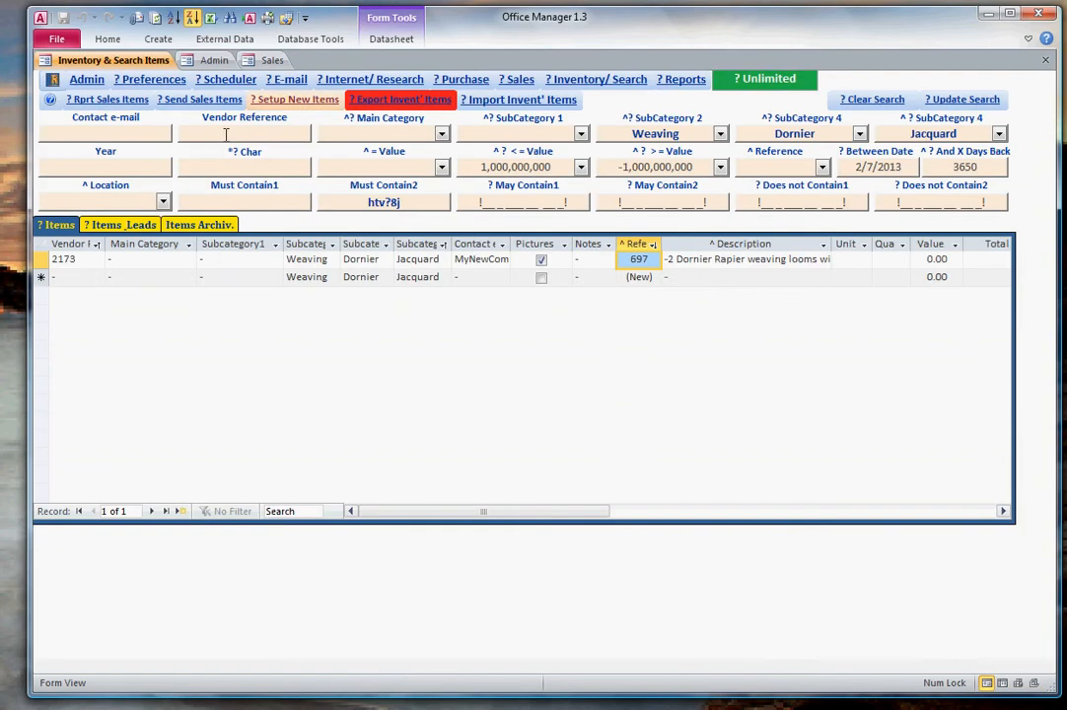
# Step: Add item reference 697 to the Items Answered list of TestCustomer3 in the Sales form
pyautogui.click(268, 60)
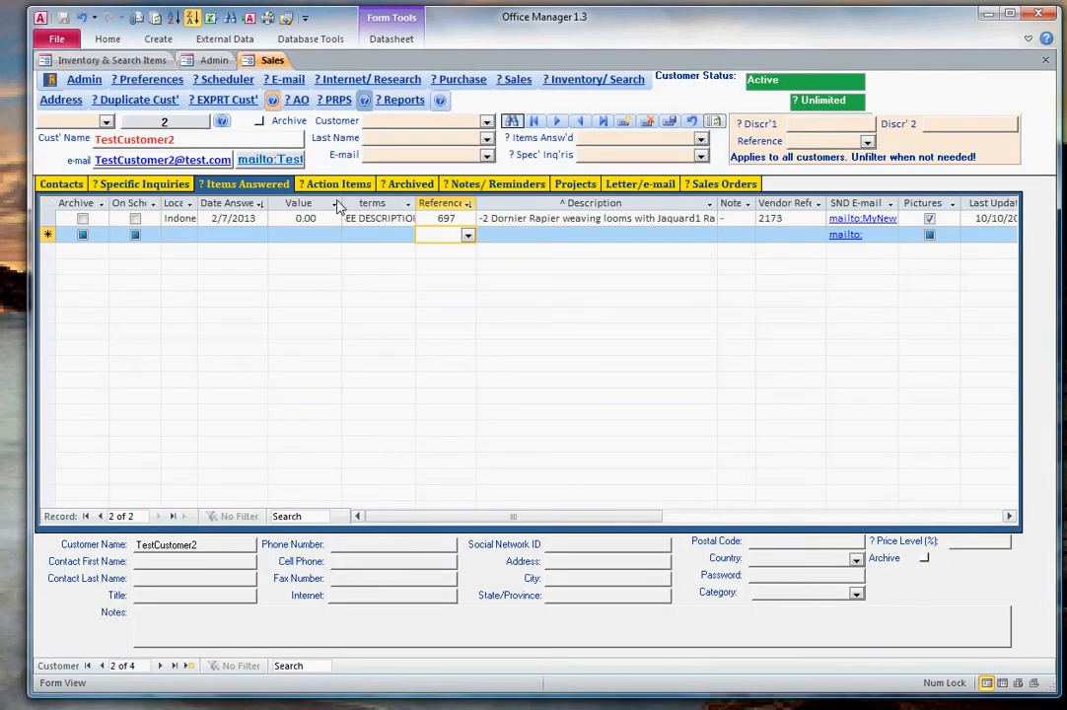
pyautogui.click(160, 665)
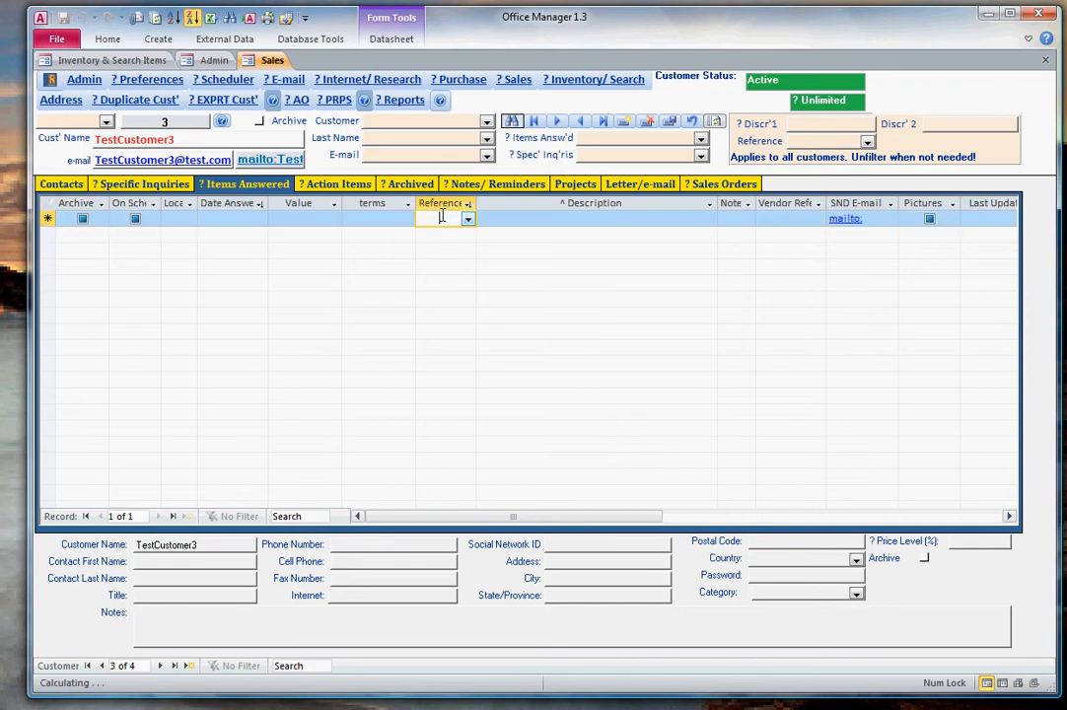
pyautogui.write('697')
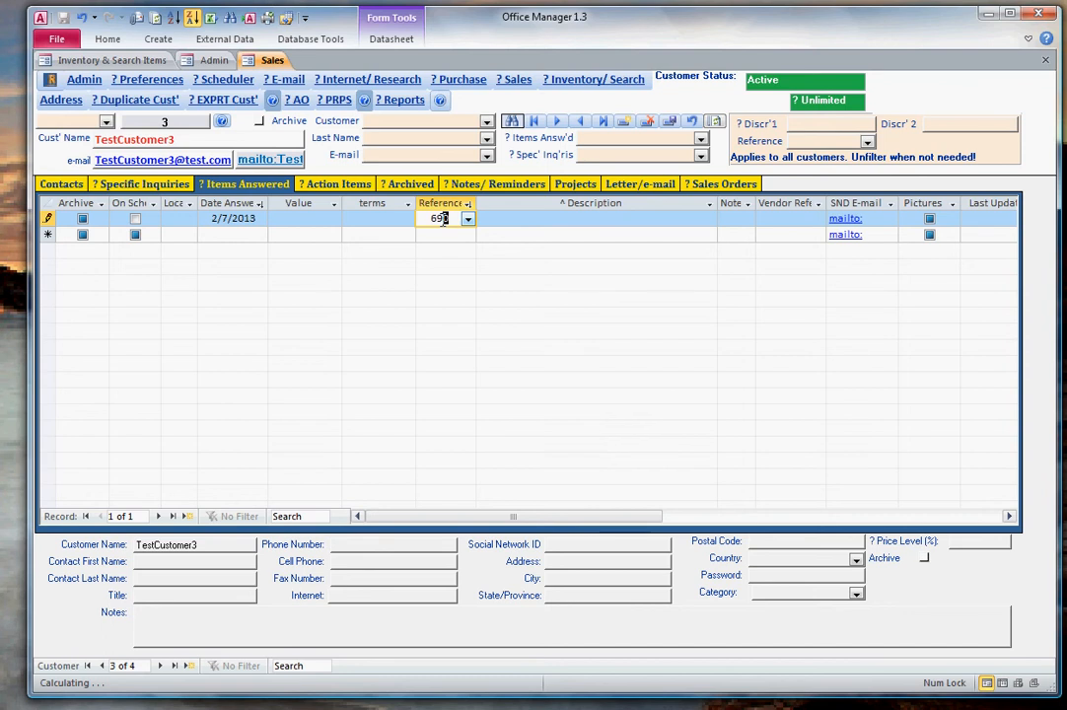
pyautogui.press('Return')
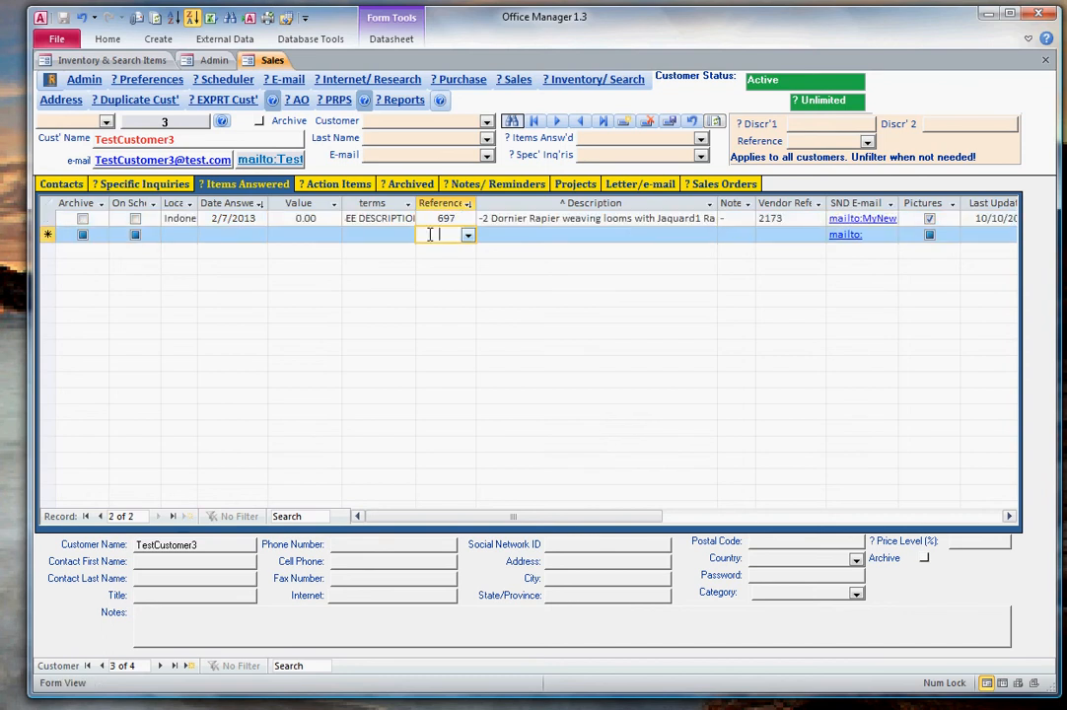
# Step: Open the iTEMS/REFERENCE and iTEM/CUSTOMER QUESTION views for inventory item 697 to check its linked customers, and close both
pyautogui.click(103, 60)
pyautogui.click(623, 260)
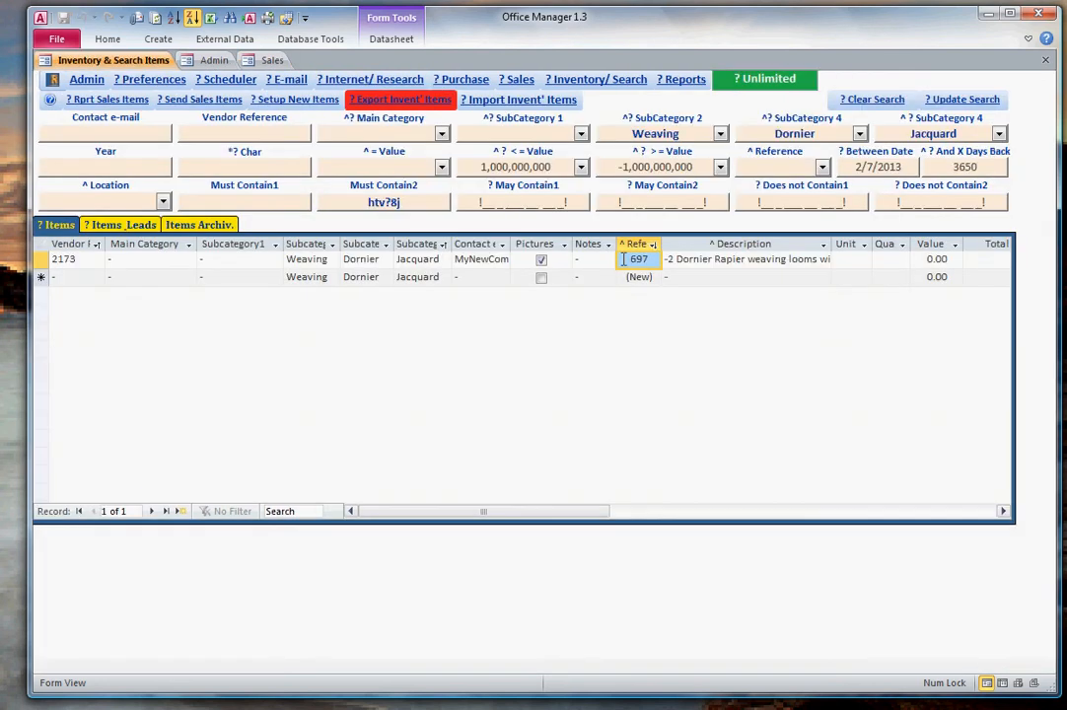
pyautogui.doubleClick(624, 260)
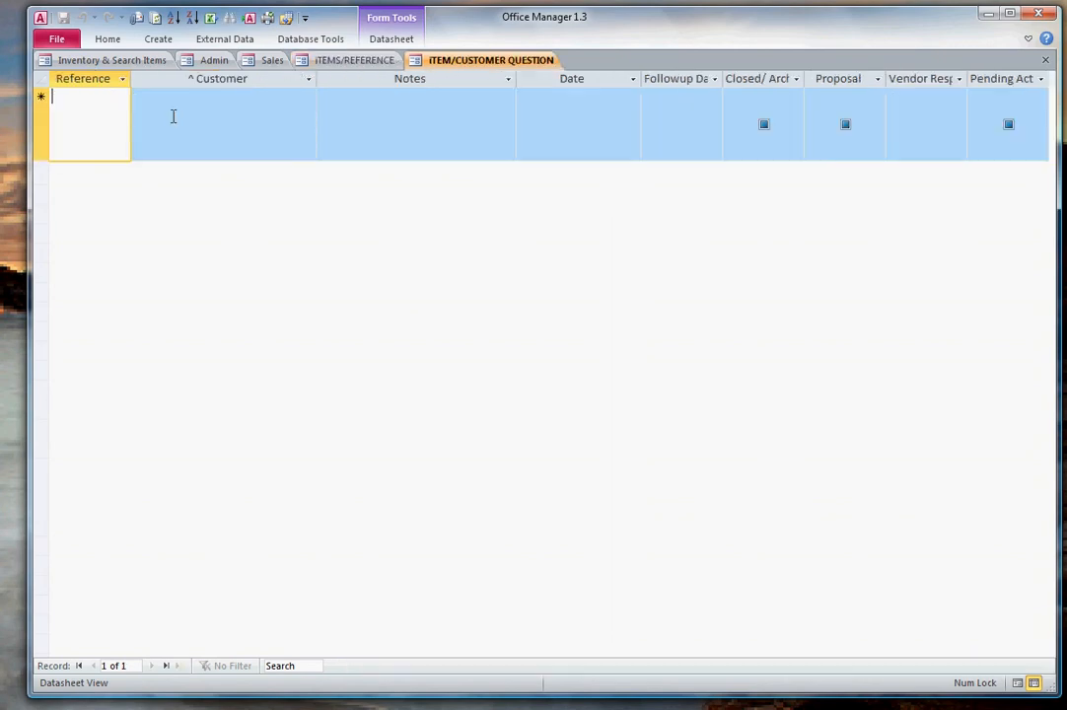
pyautogui.click(1045, 63)
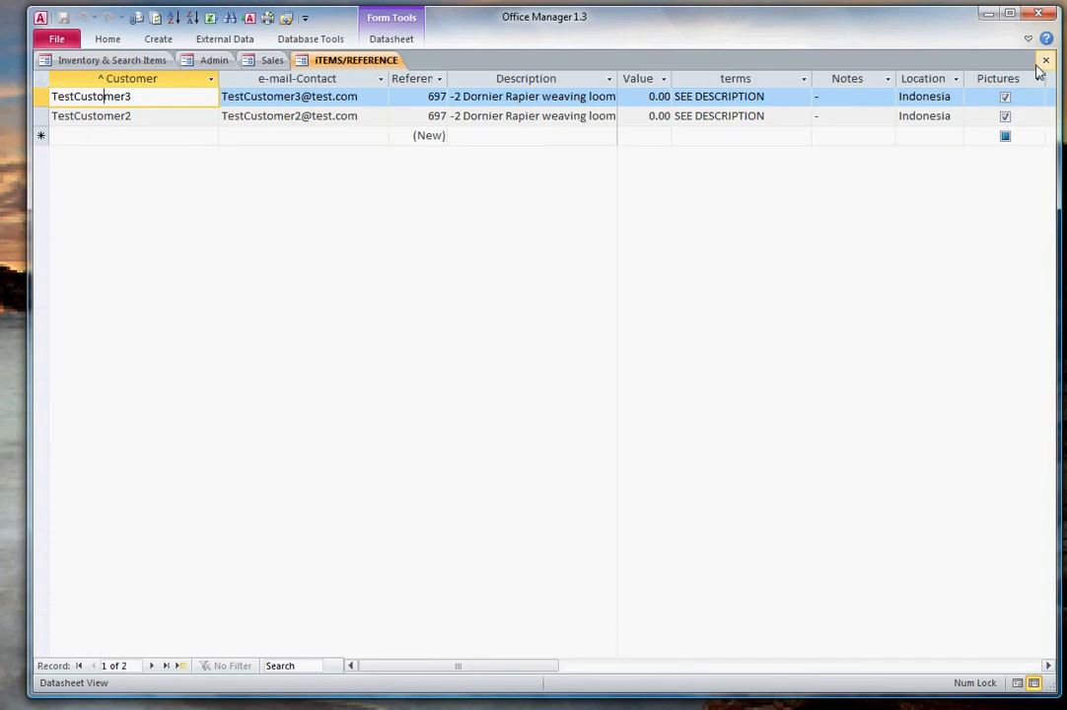
pyautogui.click(1047, 63)
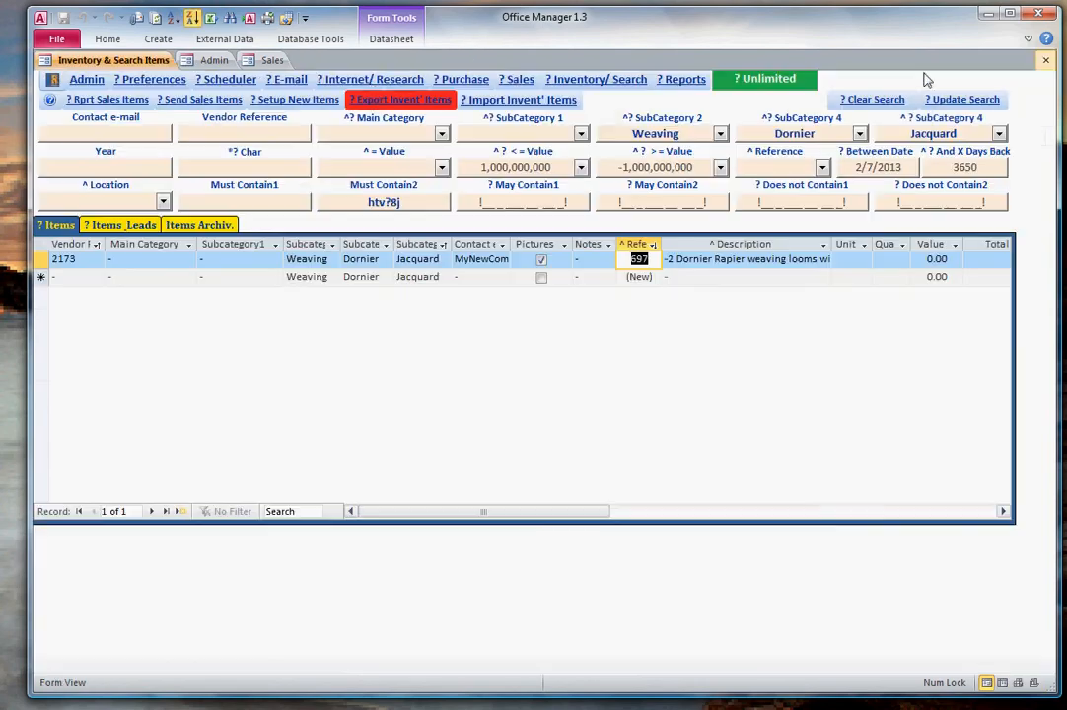
# Step: Add item reference 697 to the Action Items list of TestCustomer3 in the Sales form
pyautogui.click(270, 60)
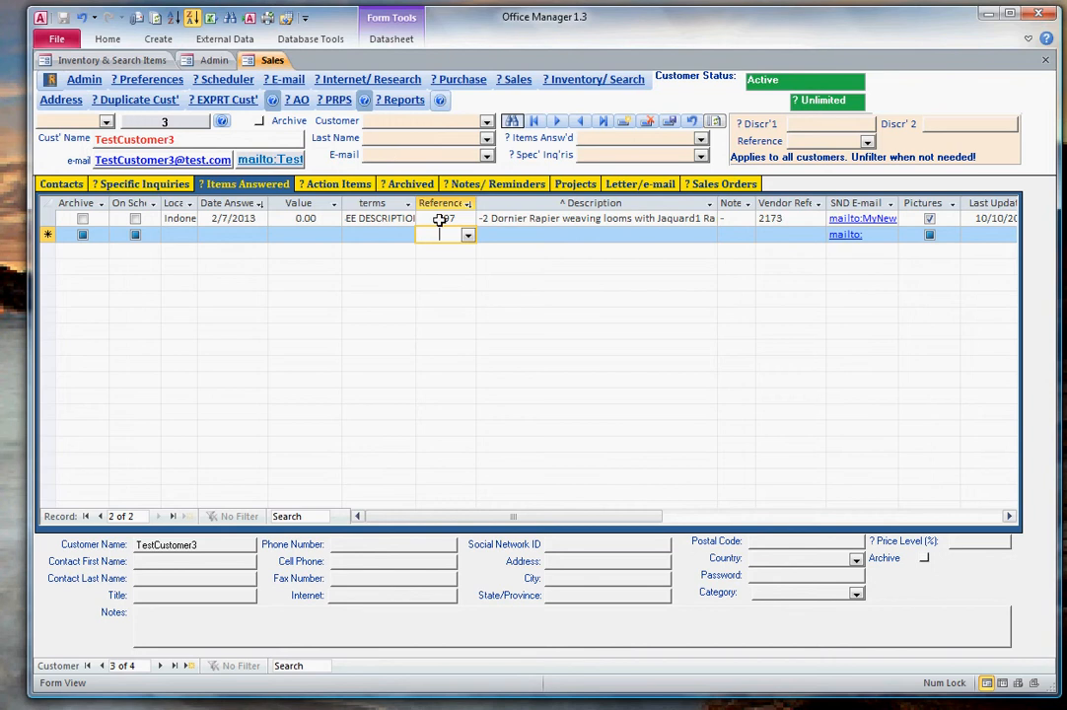
pyautogui.click(335, 185)
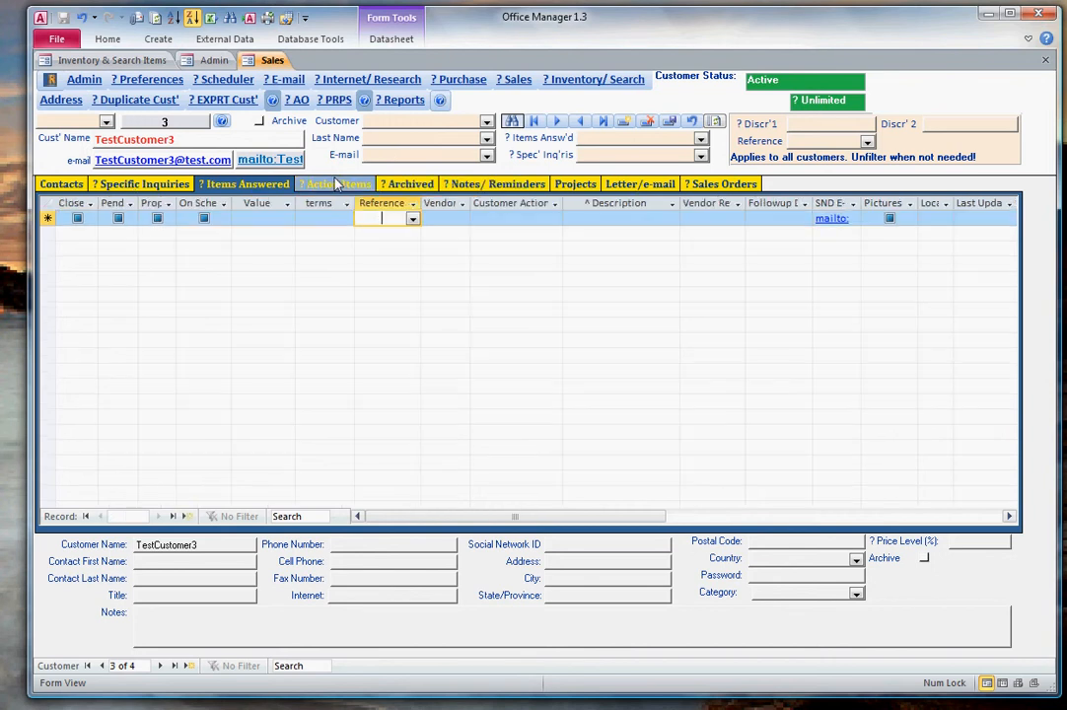
pyautogui.click(412, 218)
pyautogui.click(397, 234)
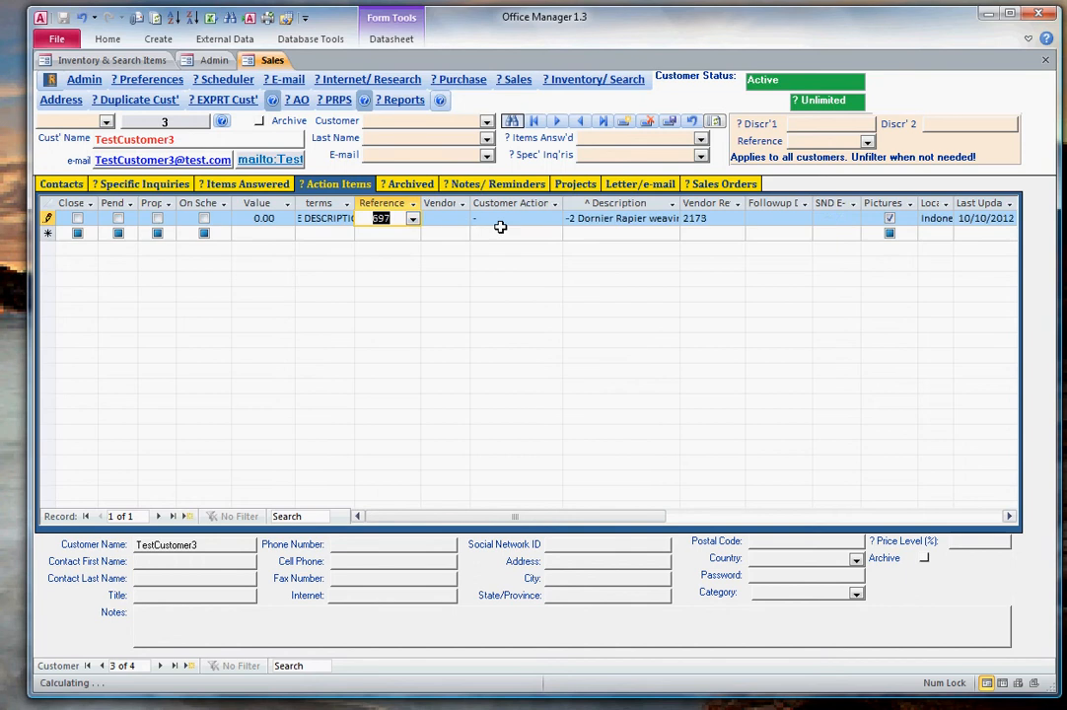
# Step: Enter "-please send pictures" as the customer action for item 697 and save the action item row
pyautogui.click(515, 219)
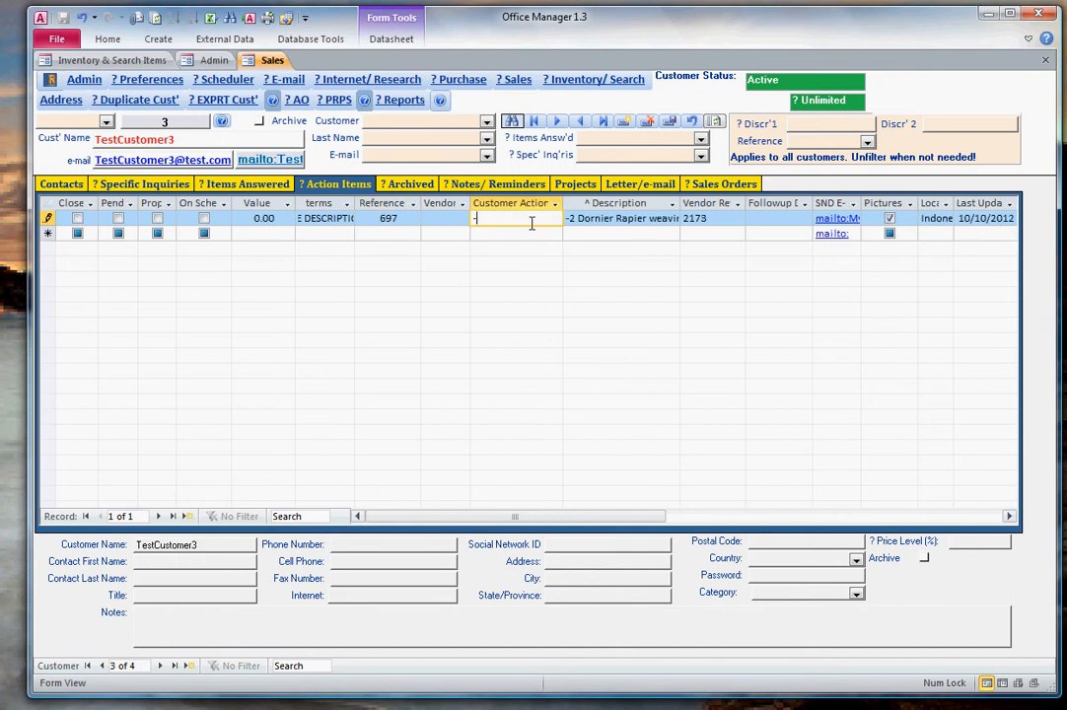
pyautogui.write('-please')
pyautogui.write(' send pictures')
pyautogui.press('Tab')
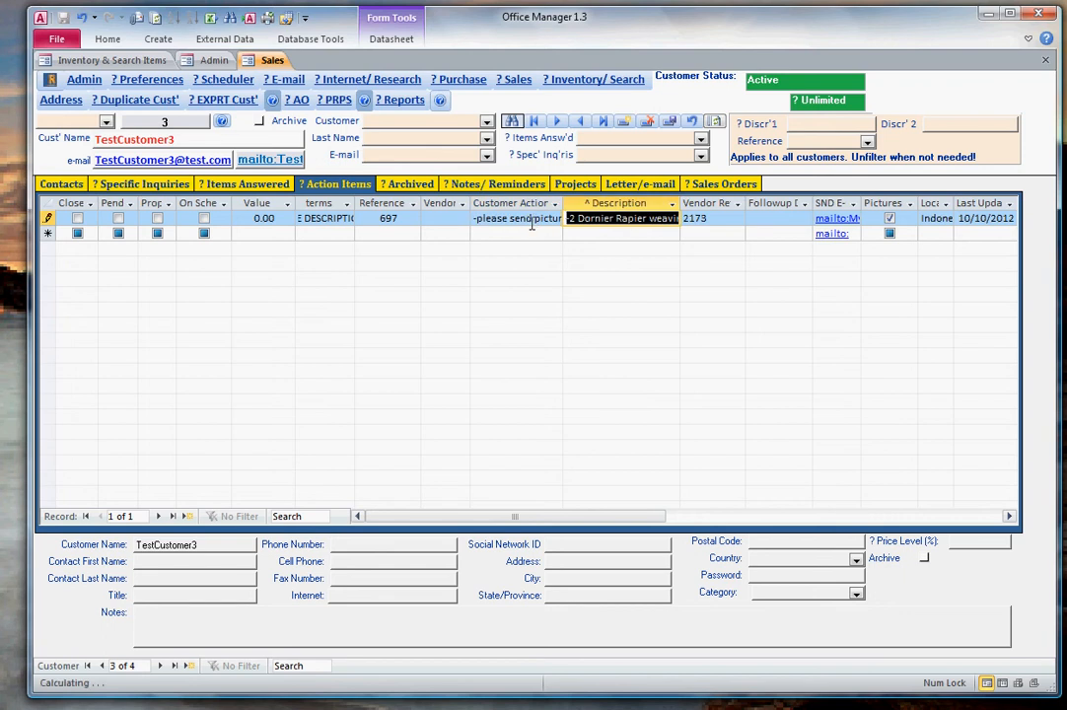
pyautogui.click(526, 232)
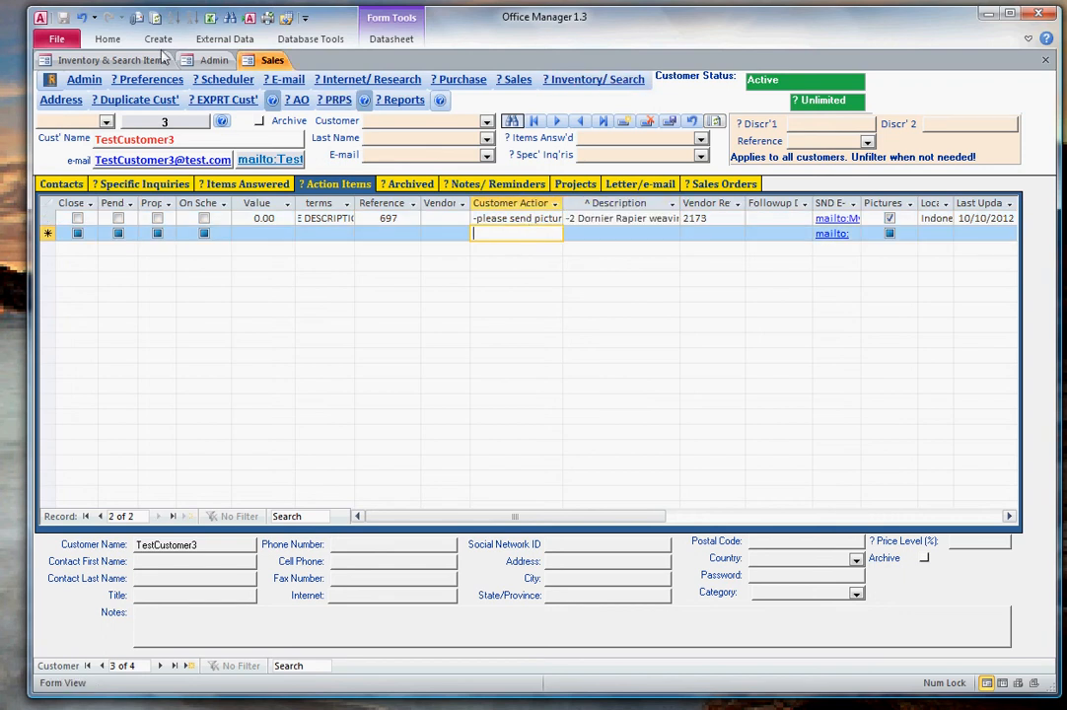
# Step: View the customers linked to inventory item 697 and the customer question of TestCustomer3, and close both views
pyautogui.click(111, 60)
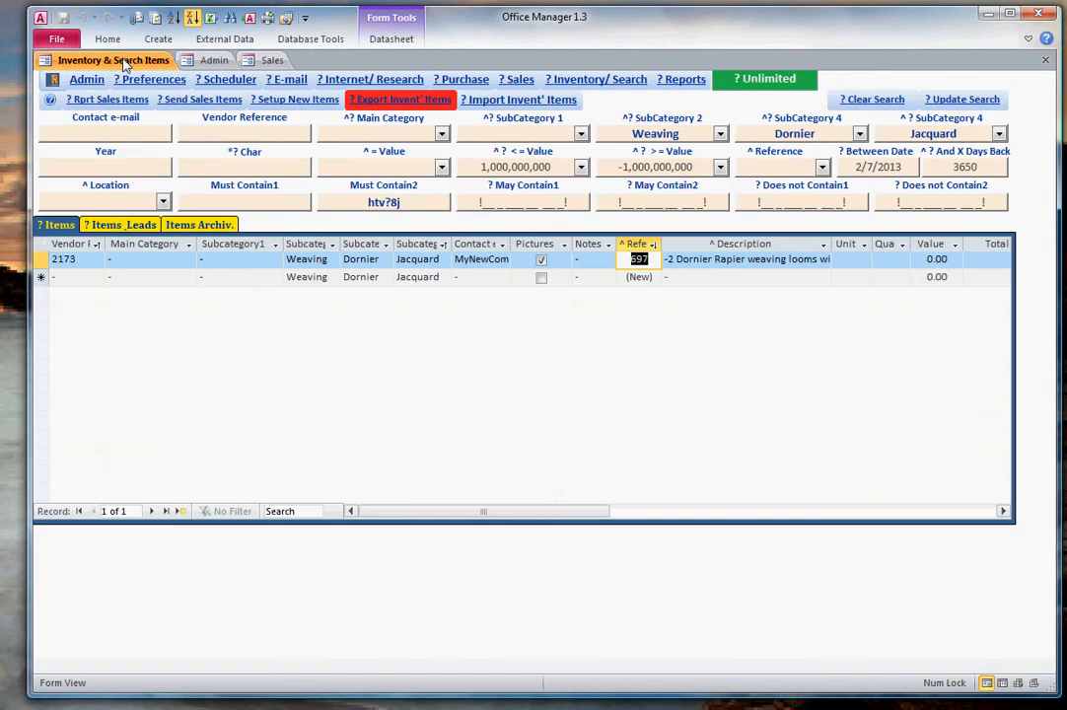
pyautogui.click(629, 259)
pyautogui.doubleClick(629, 258)
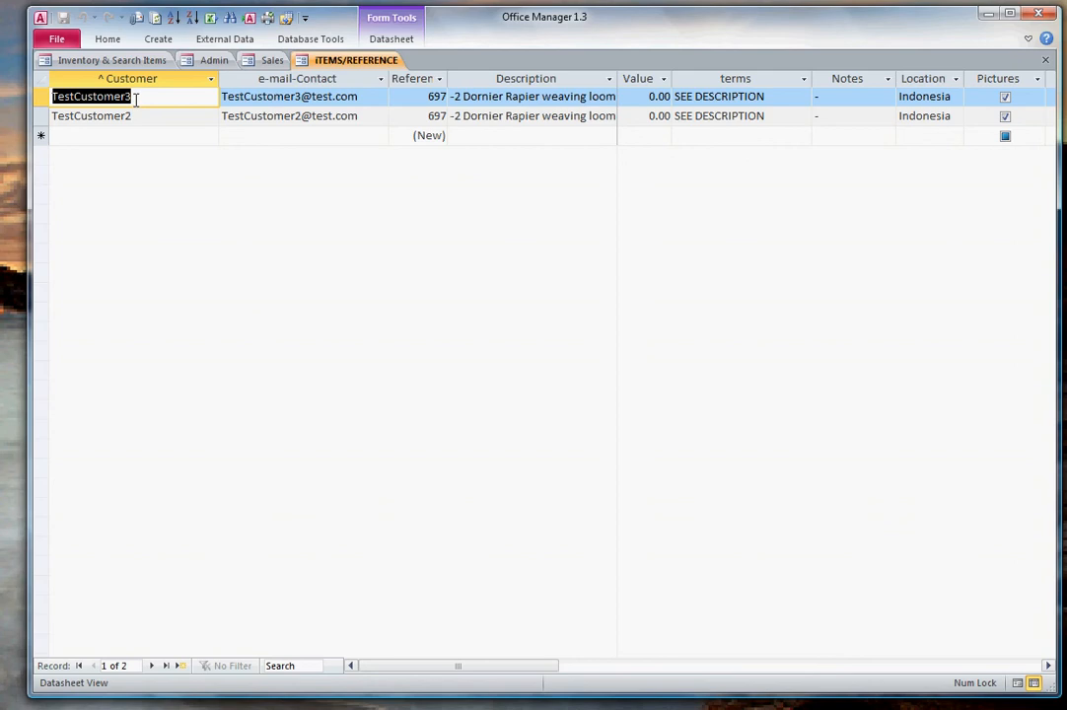
pyautogui.doubleClick(140, 96)
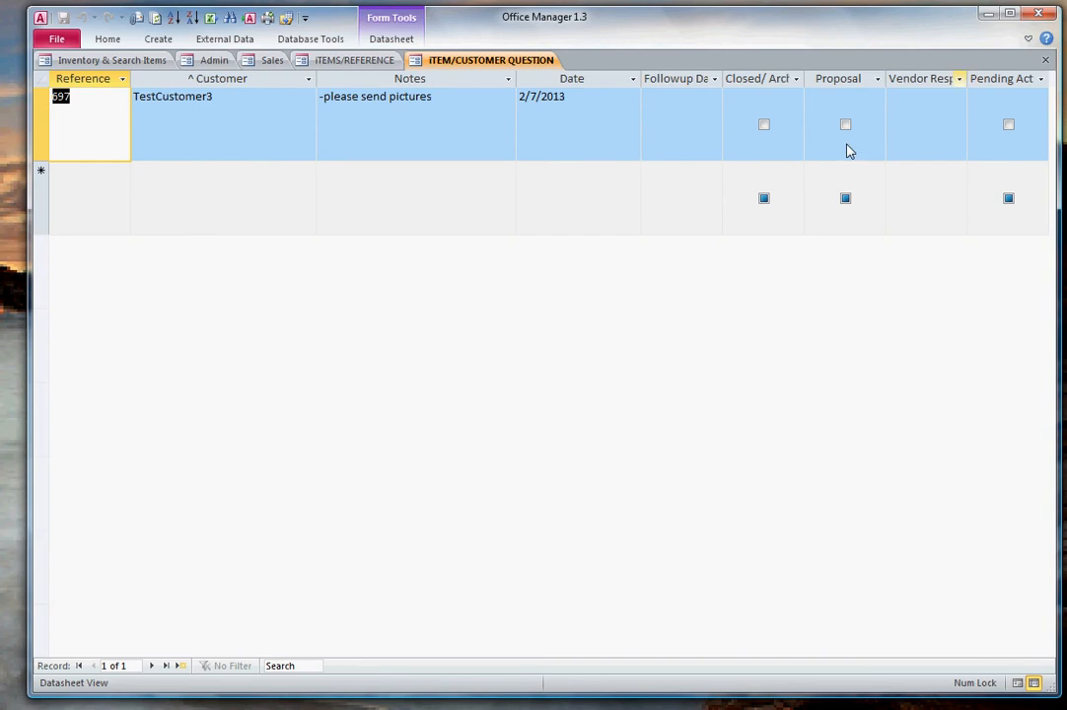
pyautogui.click(1047, 61)
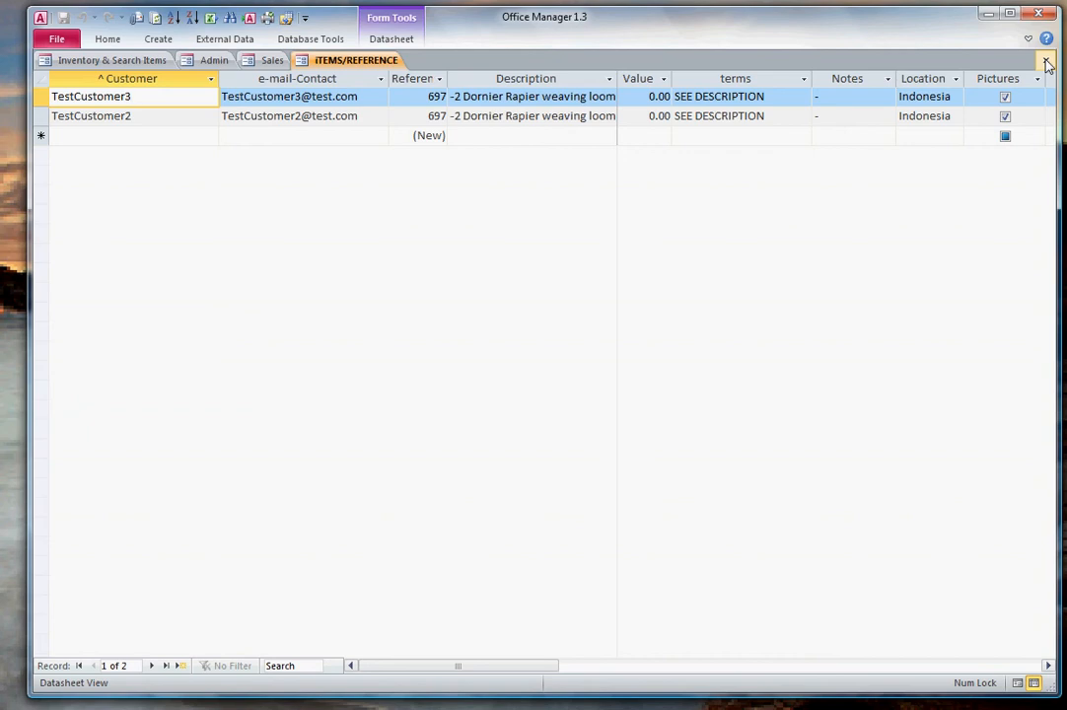
pyautogui.click(1046, 61)
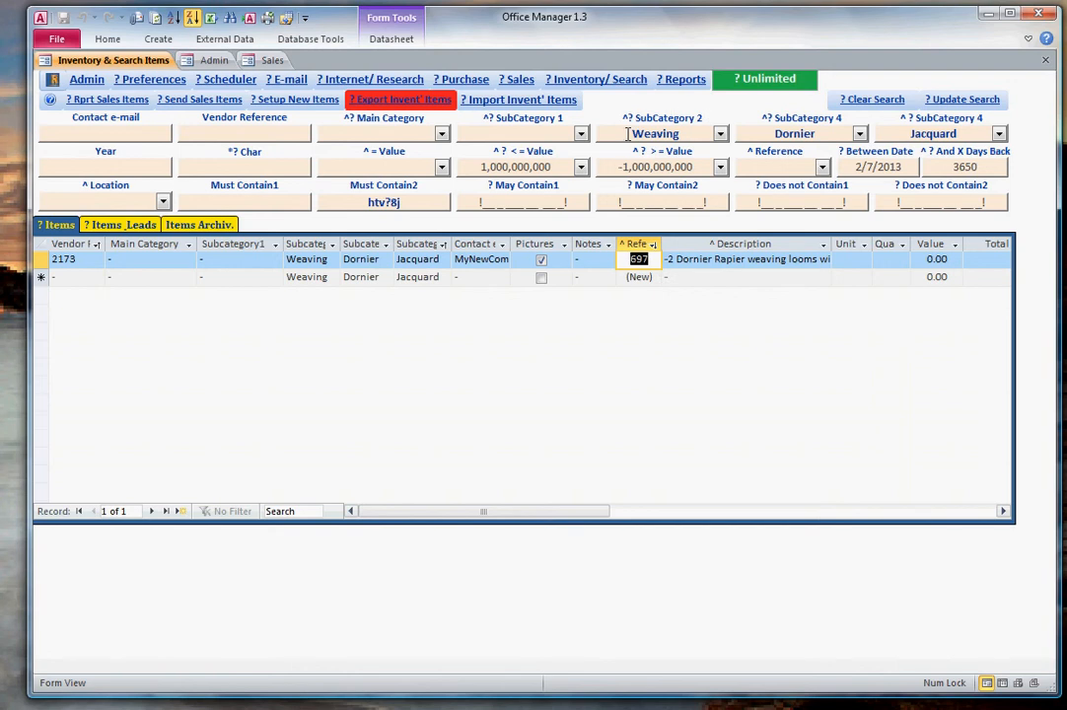
# Step: Enter the vendor's contact e-mail as a search criterion in Inventory & Search Items
pyautogui.moveTo(628, 134); pyautogui.dragTo(683, 134)
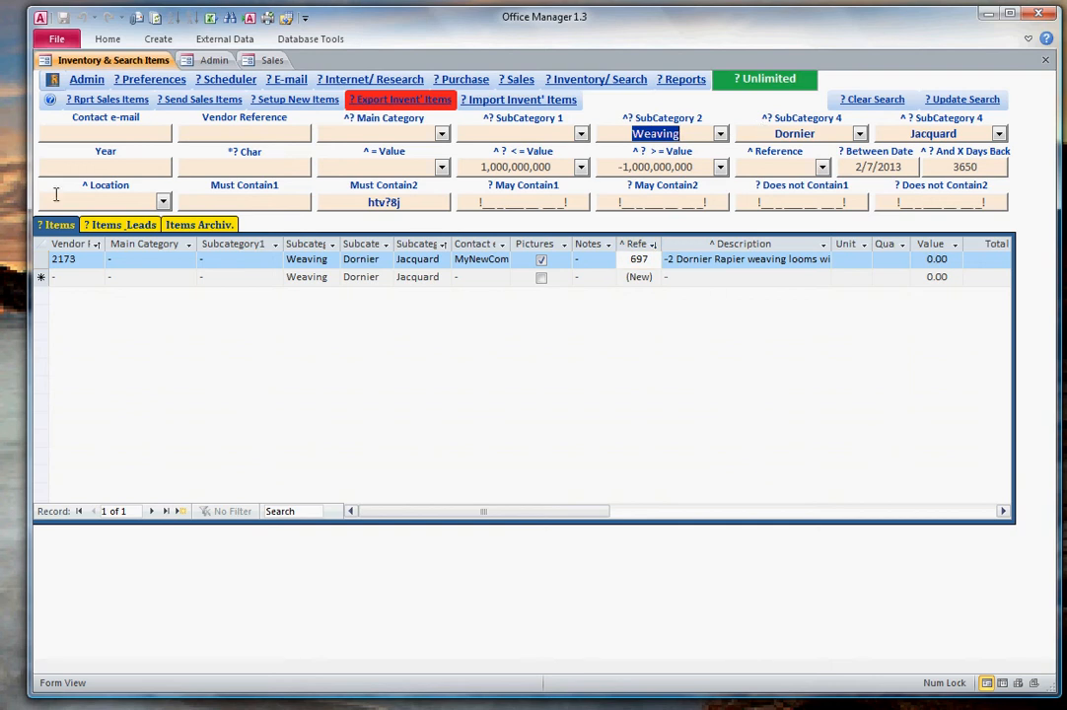
pyautogui.click(87, 131)
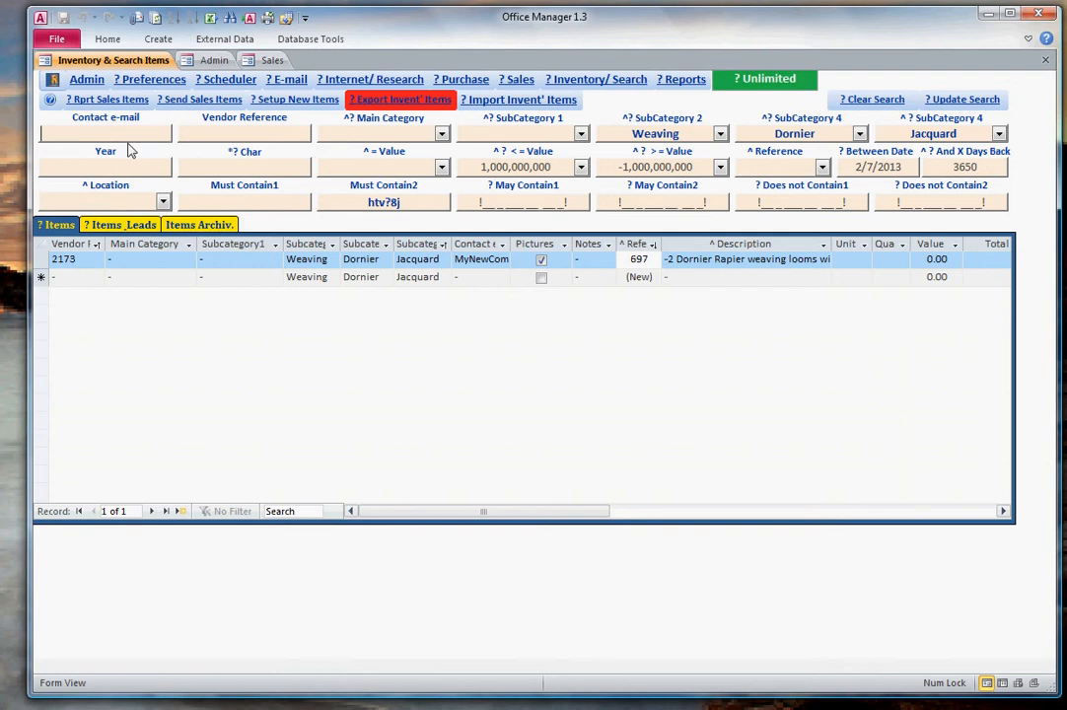
pyautogui.write('vendor2@test veno')
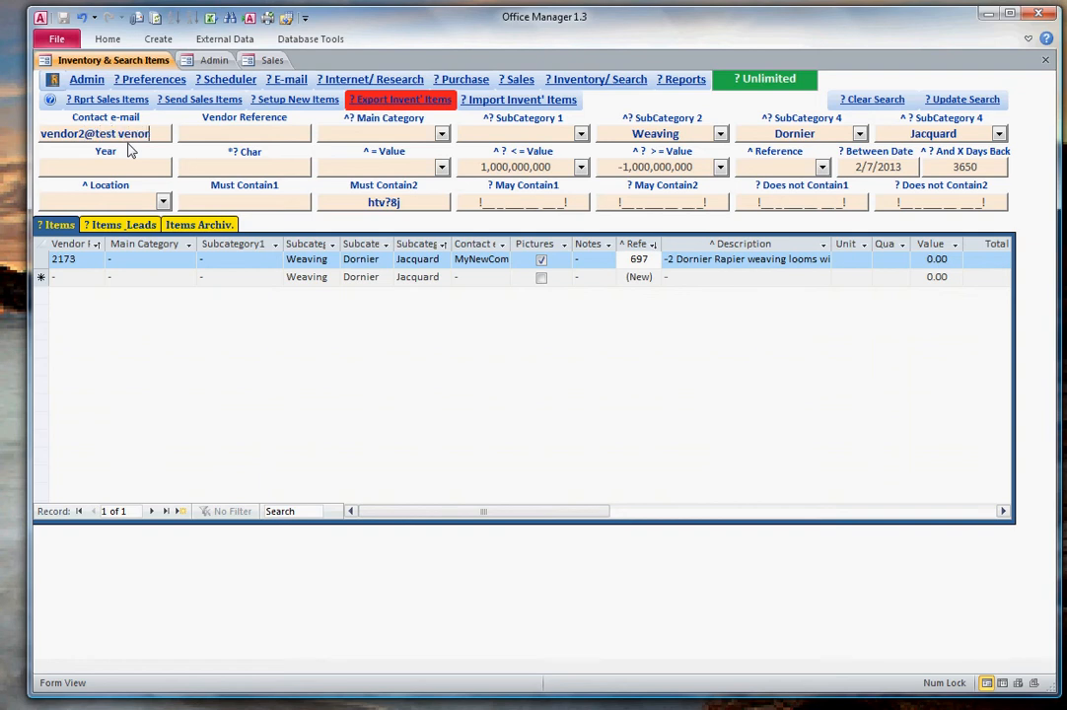
pyautogui.press('BackSpace')
pyautogui.write('dor')
pyautogui.press('Return')
pyautogui.click(441, 103)
# Step: Change the Dornier subcategory criterion to Vamatex, update the item list, and slightly widen its contact e-mail column
pyautogui.click(721, 134)
pyautogui.click(721, 134)
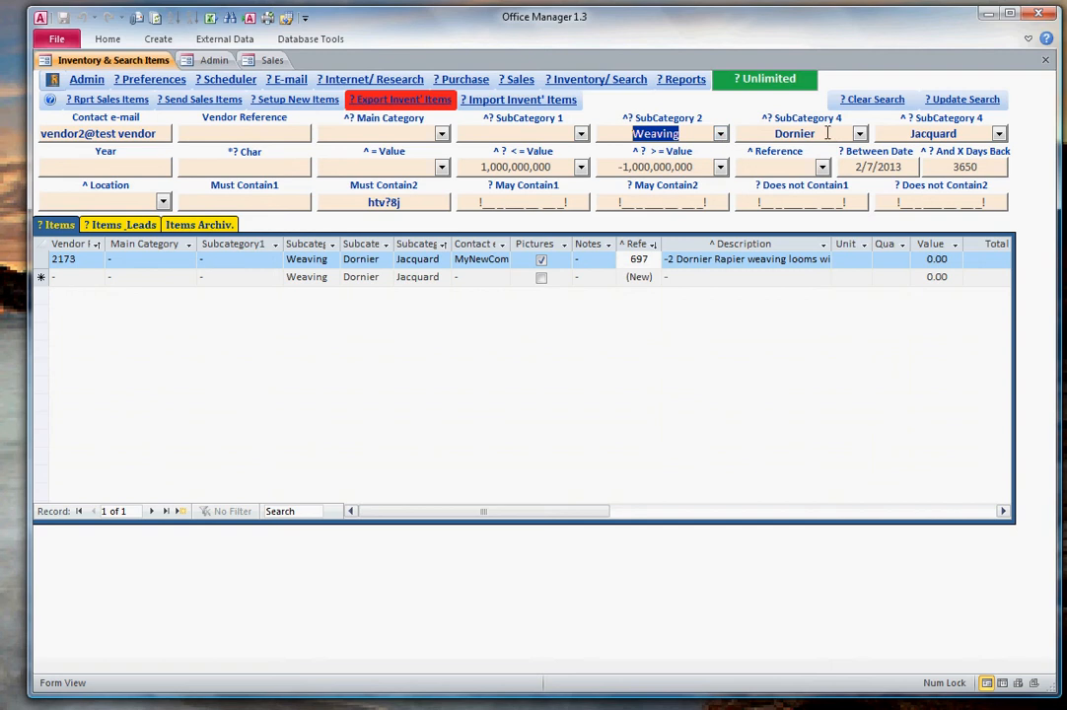
pyautogui.press('Tab')
pyautogui.write('Vam')
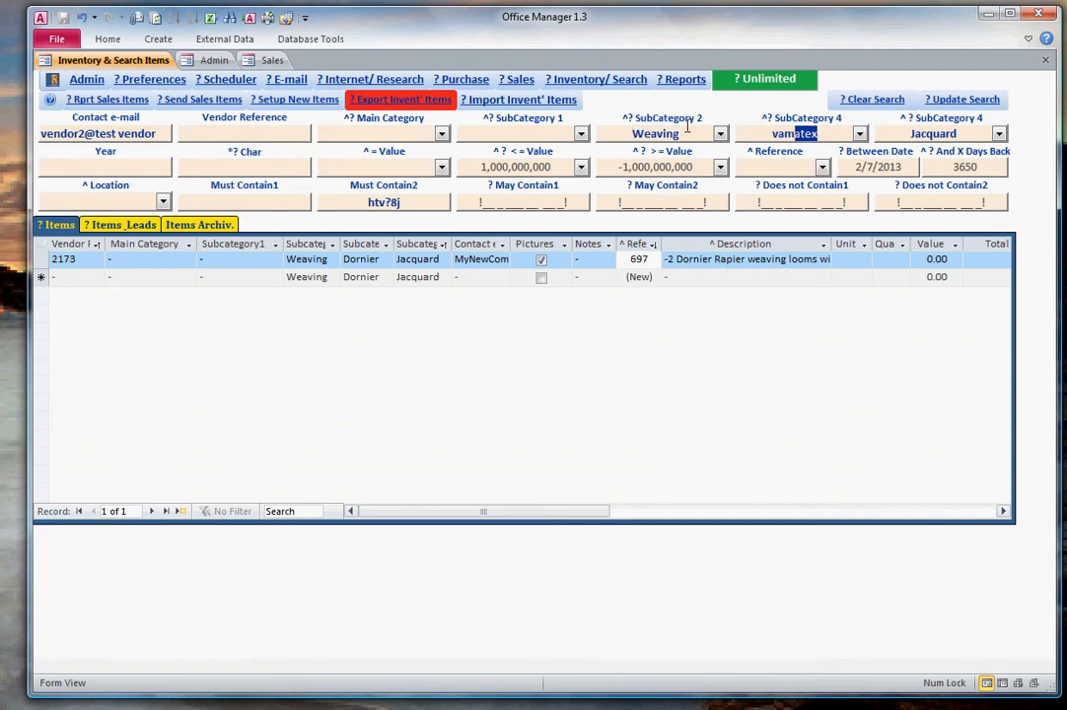
pyautogui.press('Tab')
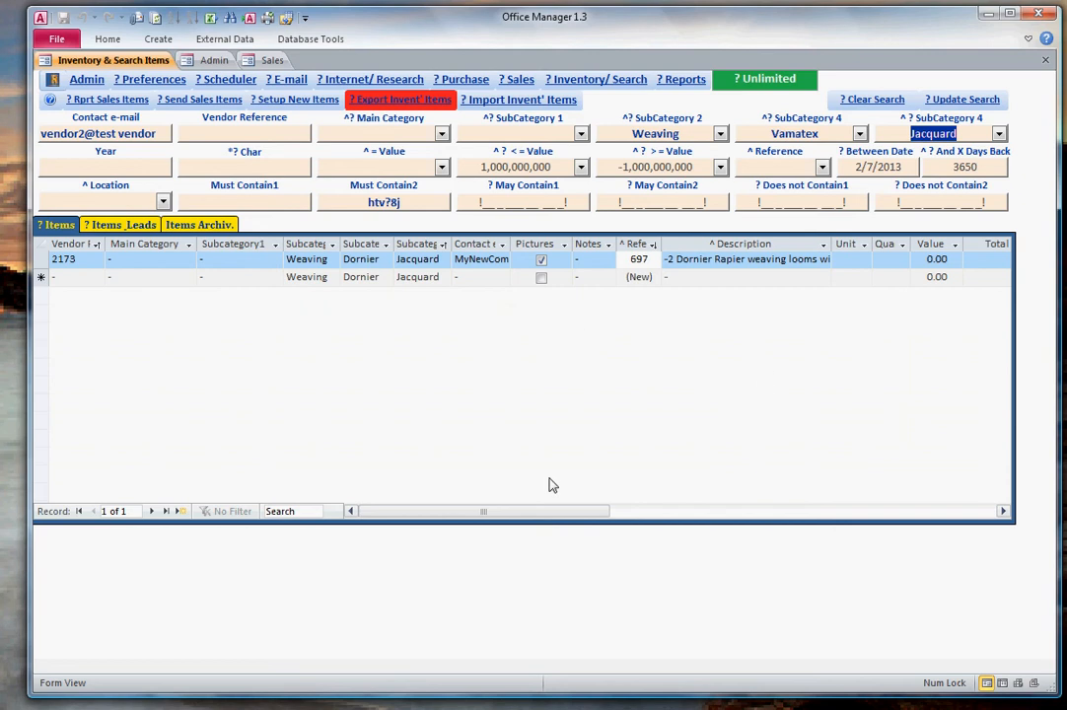
pyautogui.click(417, 360)
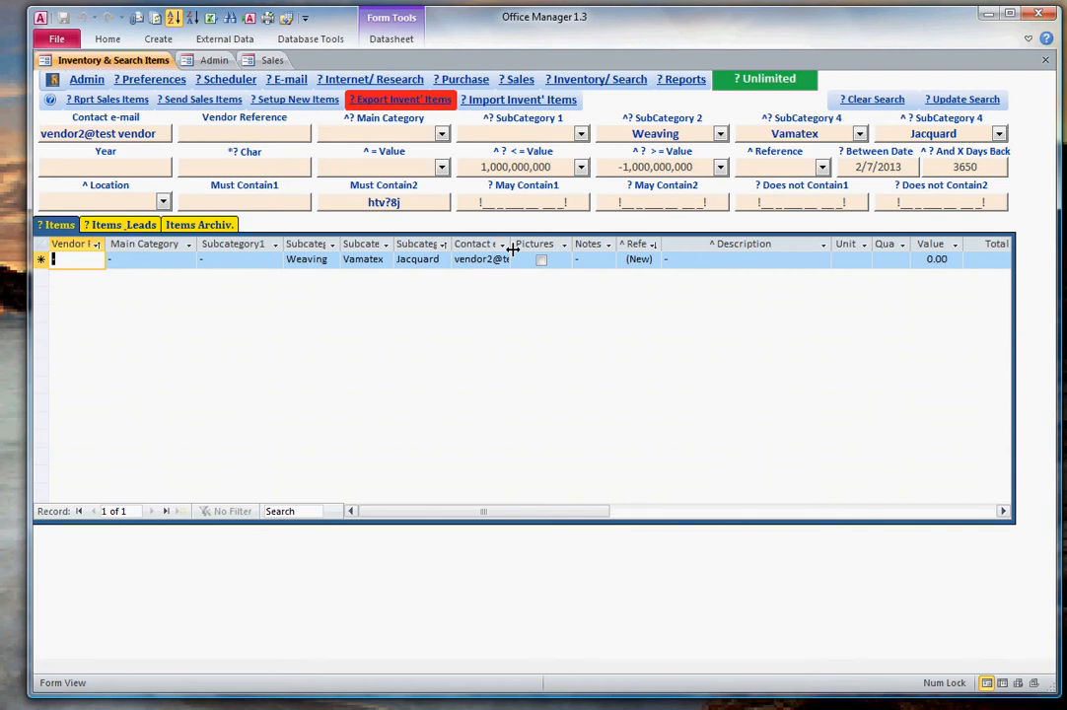
pyautogui.moveTo(512, 247)
pyautogui.mouseDown()
pyautogui.moveTo(552, 253)
pyautogui.moveTo(513, 246)
pyautogui.mouseUp()
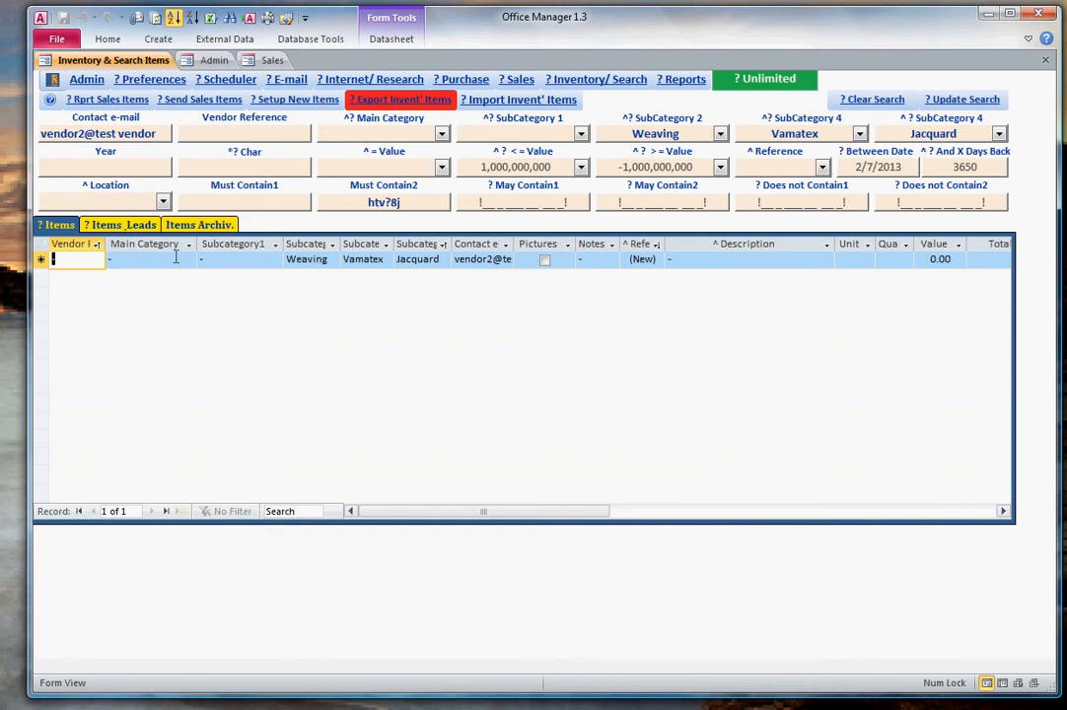
# Step: Set the main category criterion to Textile and SubCategory 1 to Machinery
pyautogui.click(442, 134)
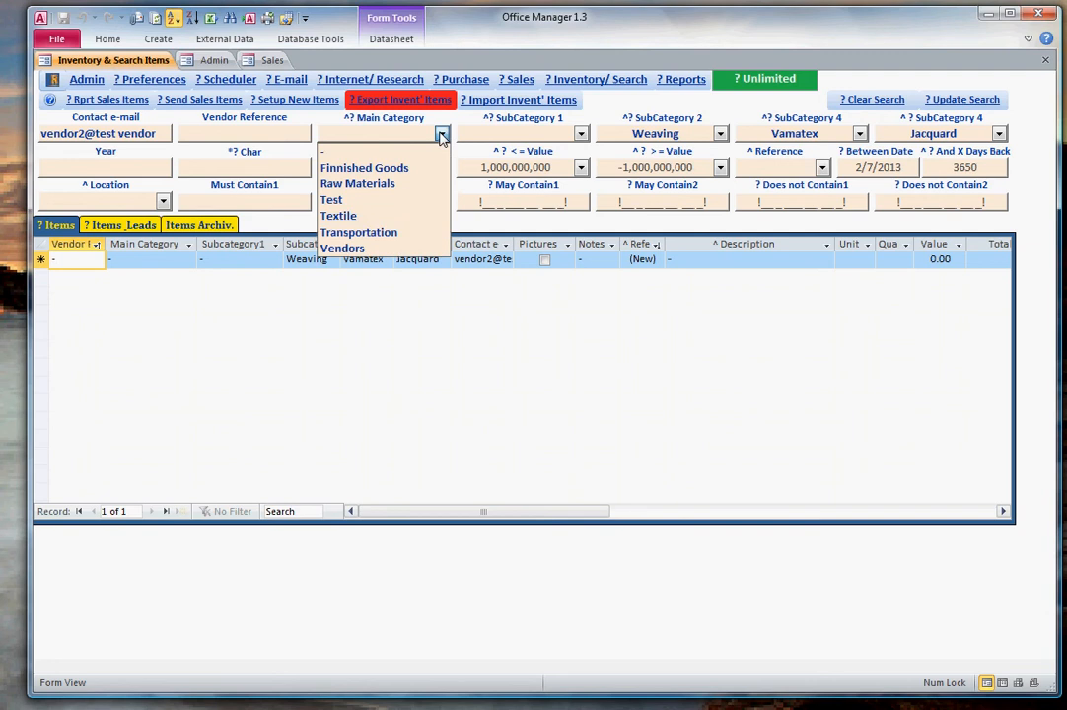
pyautogui.click(387, 216)
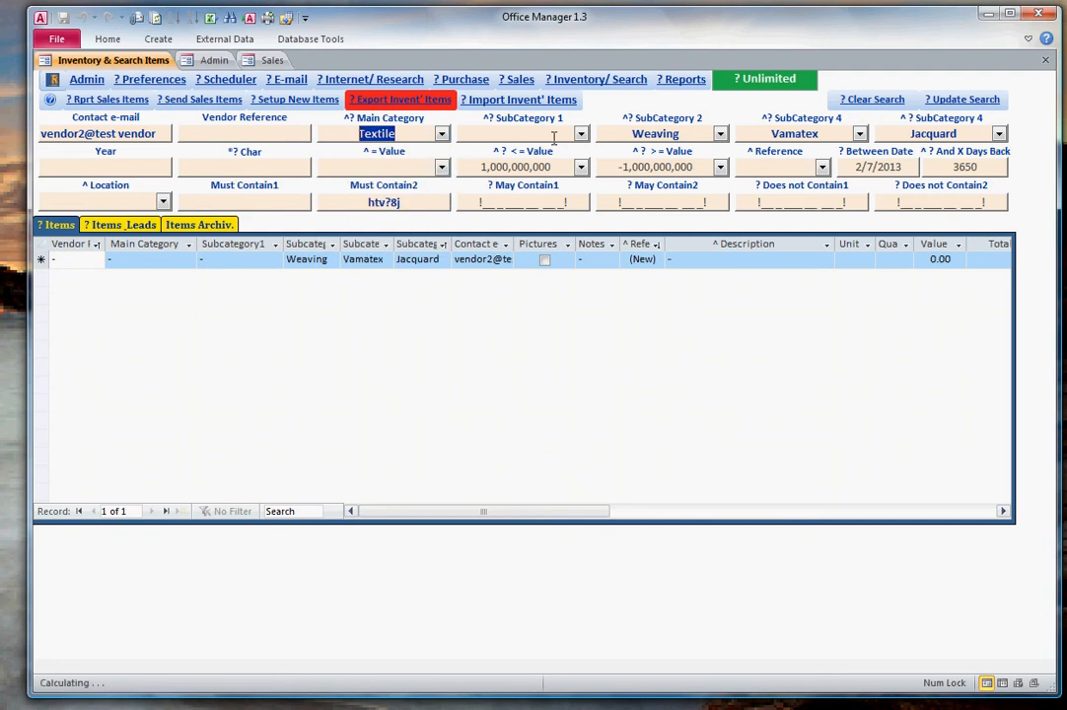
pyautogui.click(581, 134)
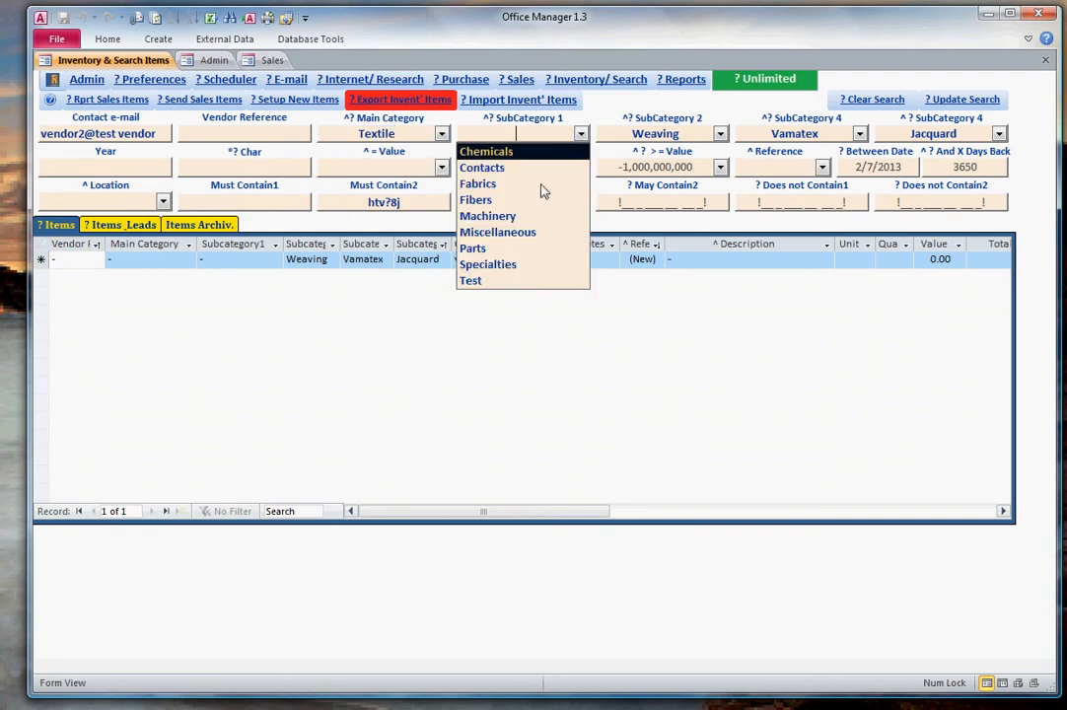
pyautogui.click(503, 216)
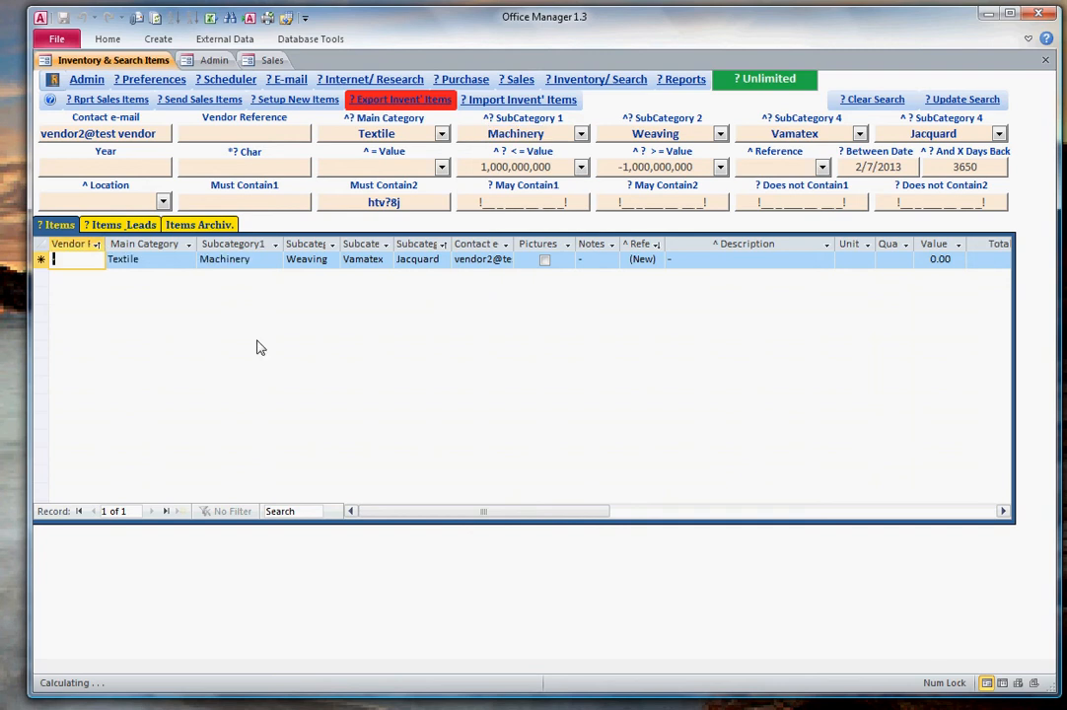
# Step: Enter the vendor's reference as the Vendor Reference criterion
pyautogui.click(235, 132)
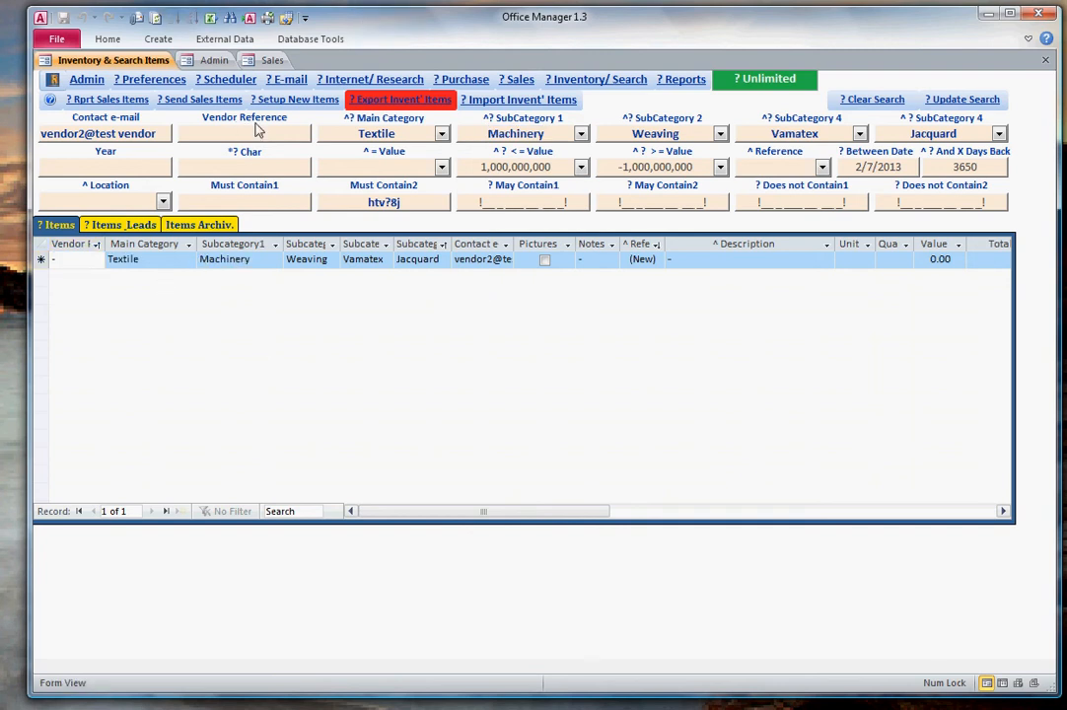
pyautogui.write('jason15')
pyautogui.press('Return')
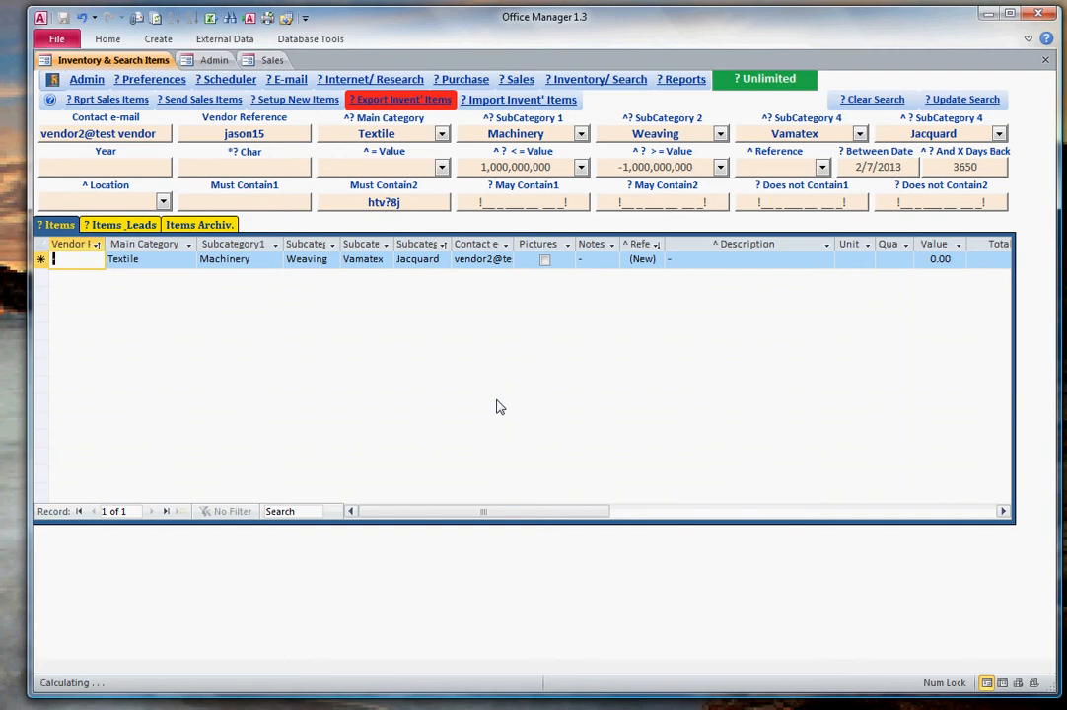
# Step: Examine the prefilled fields of the new item row, from the description through to the archive column
pyautogui.click(713, 259)
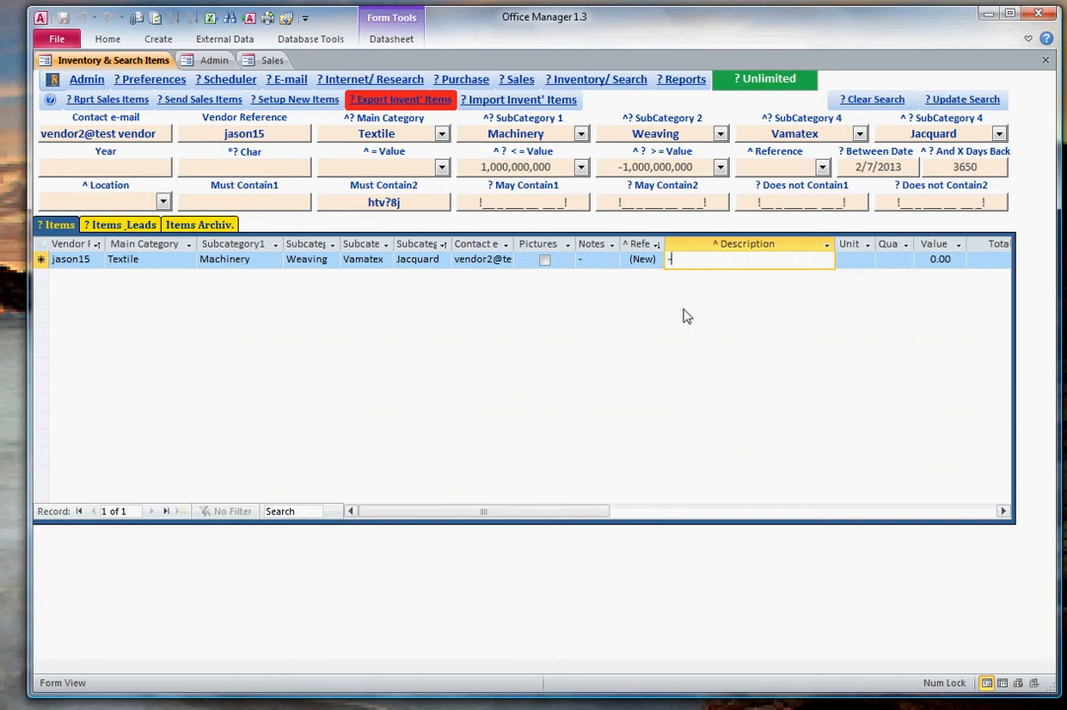
pyautogui.rightClick(752, 263)
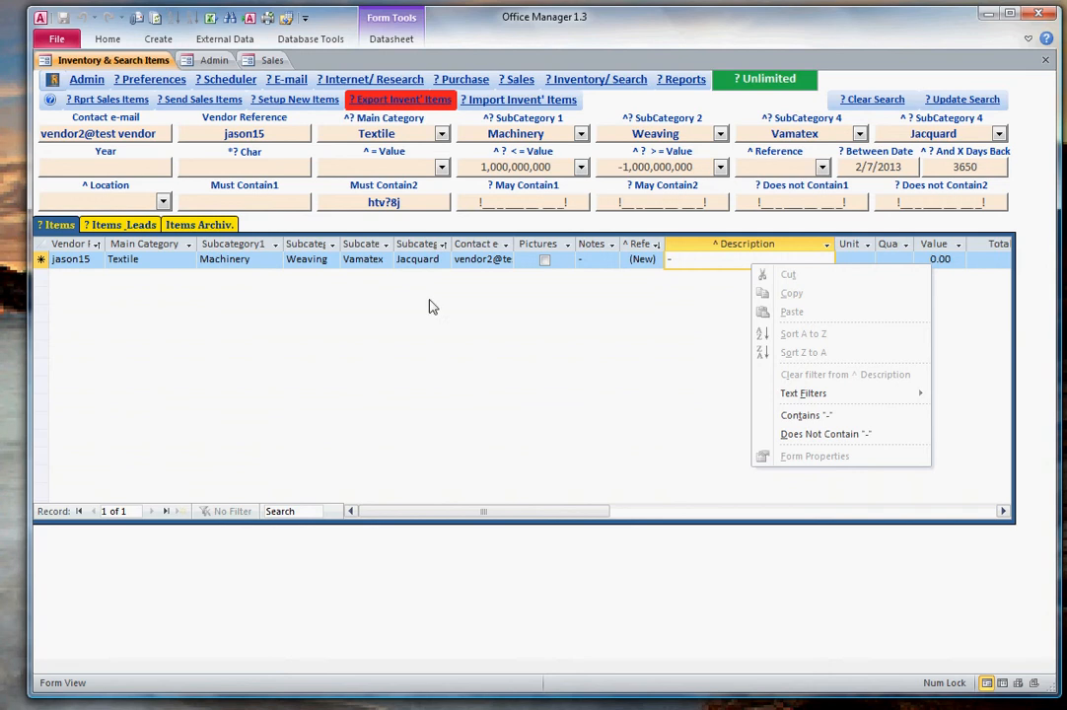
pyautogui.click(721, 263)
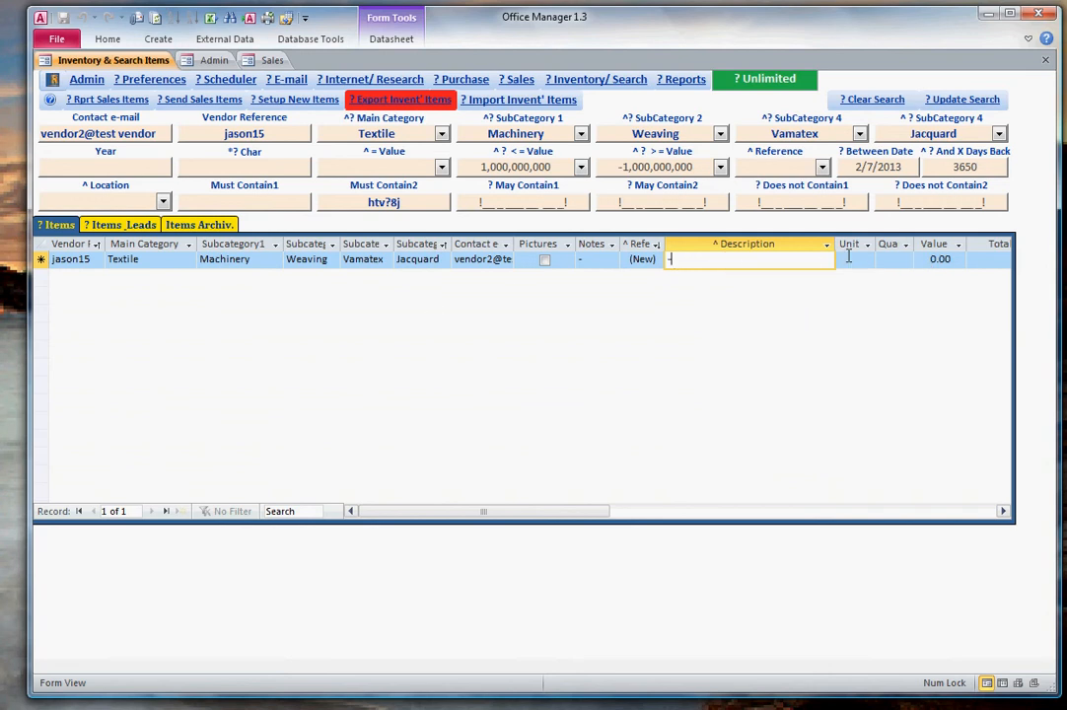
pyautogui.press('Tab')
pyautogui.press('Tab')
pyautogui.press('Tab')
pyautogui.press('Tab')
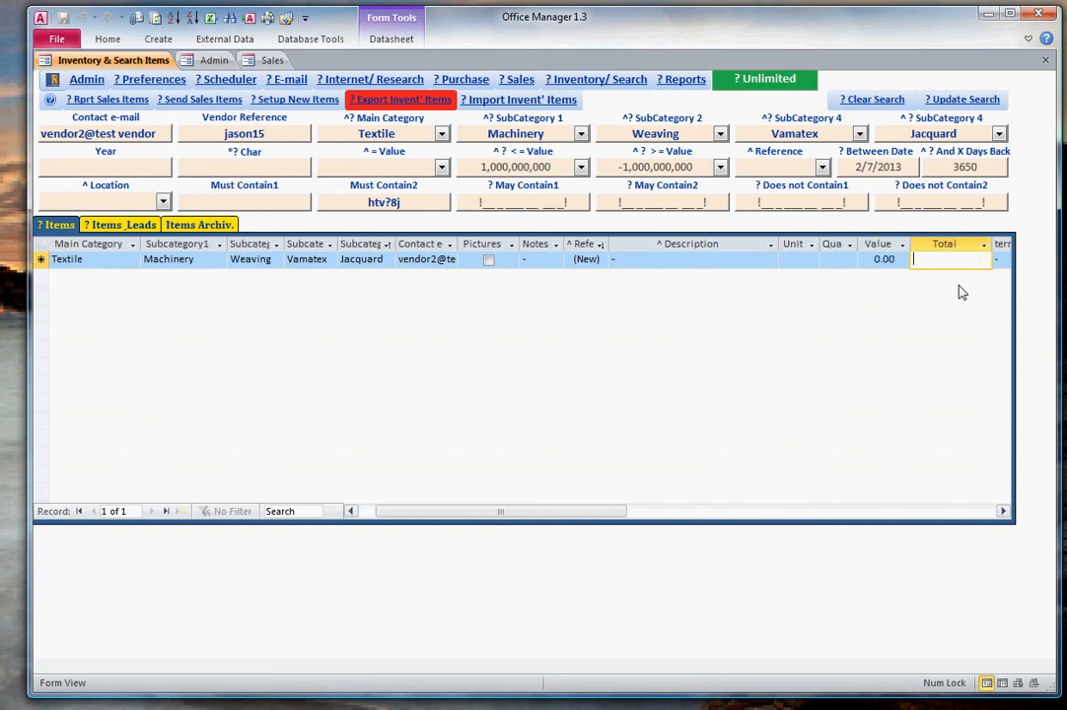
pyautogui.press('Tab')
pyautogui.press('Tab')
pyautogui.press('Tab')
pyautogui.press('Tab')
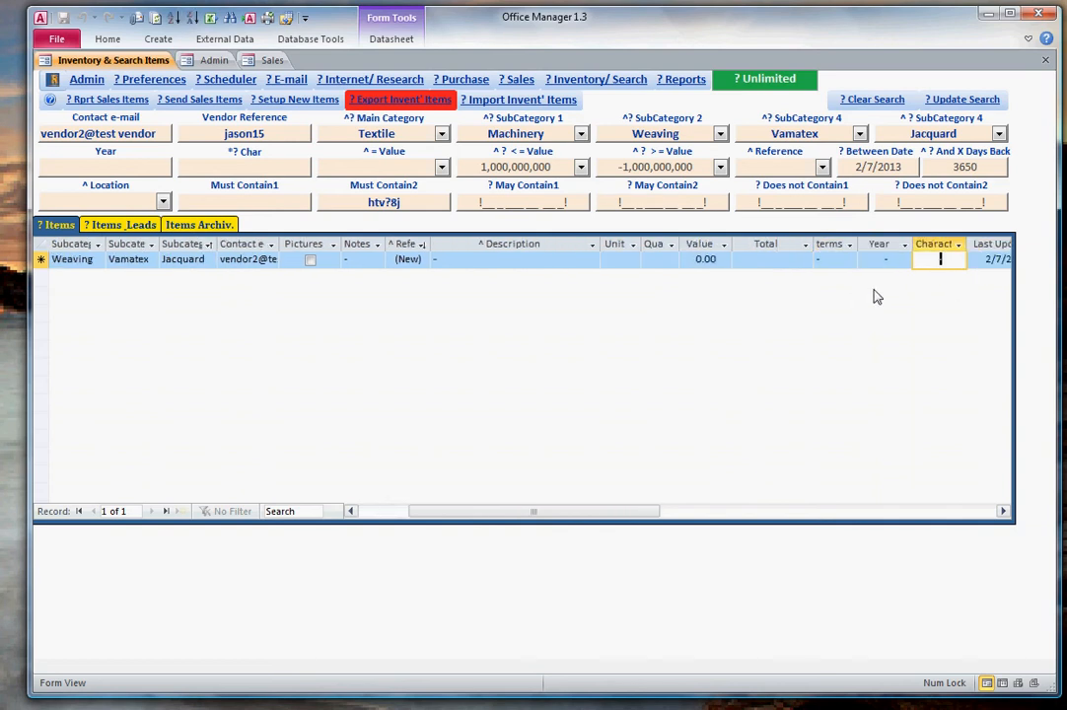
pyautogui.press('Tab')
pyautogui.press('Tab')
pyautogui.press('Tab')
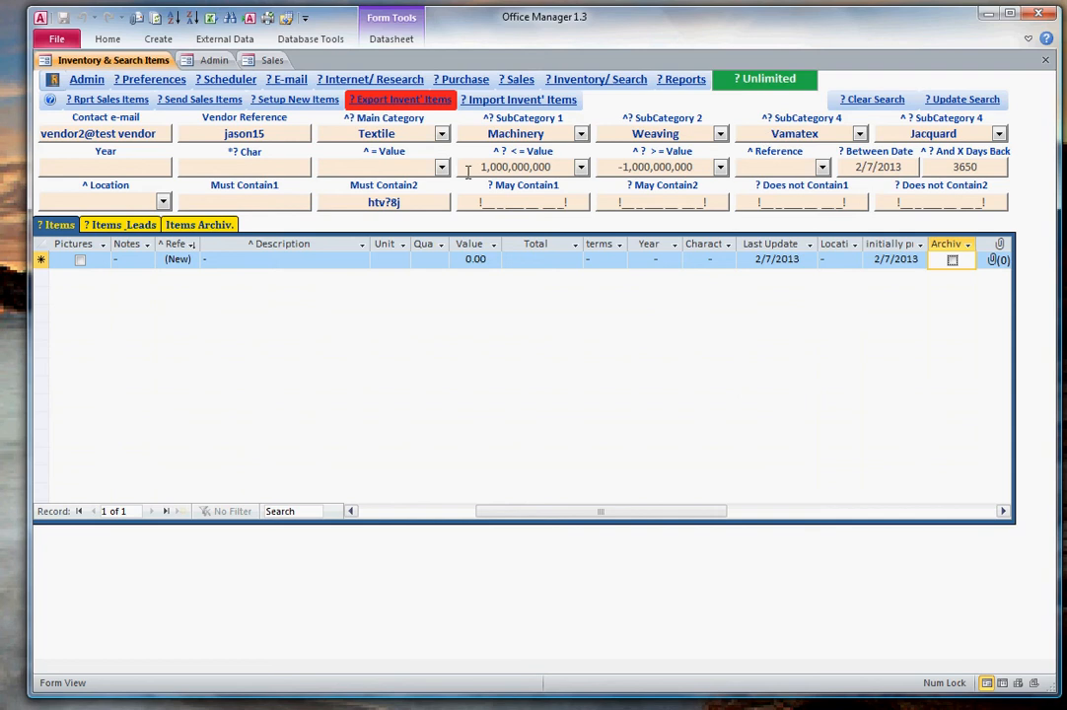
# Step: Remove the contact e-mail criterion and clear the whole inventory search
pyautogui.moveTo(41, 133); pyautogui.dragTo(264, 134)
pyautogui.press('Delete')
pyautogui.press('Tab')
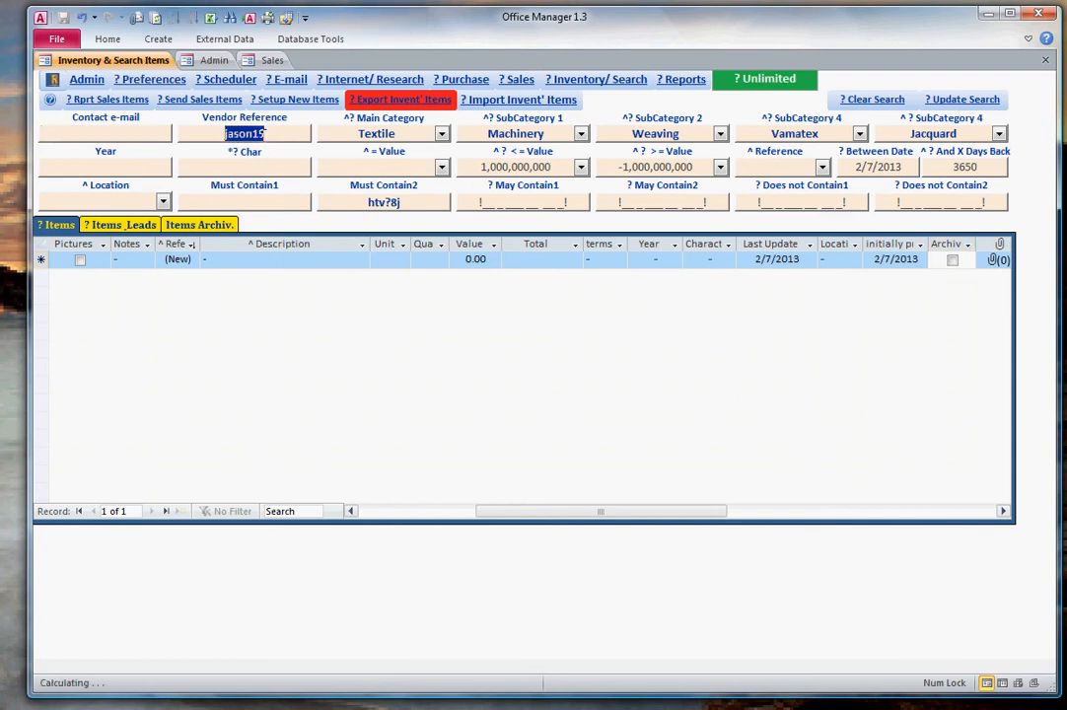
pyautogui.click(841, 99)
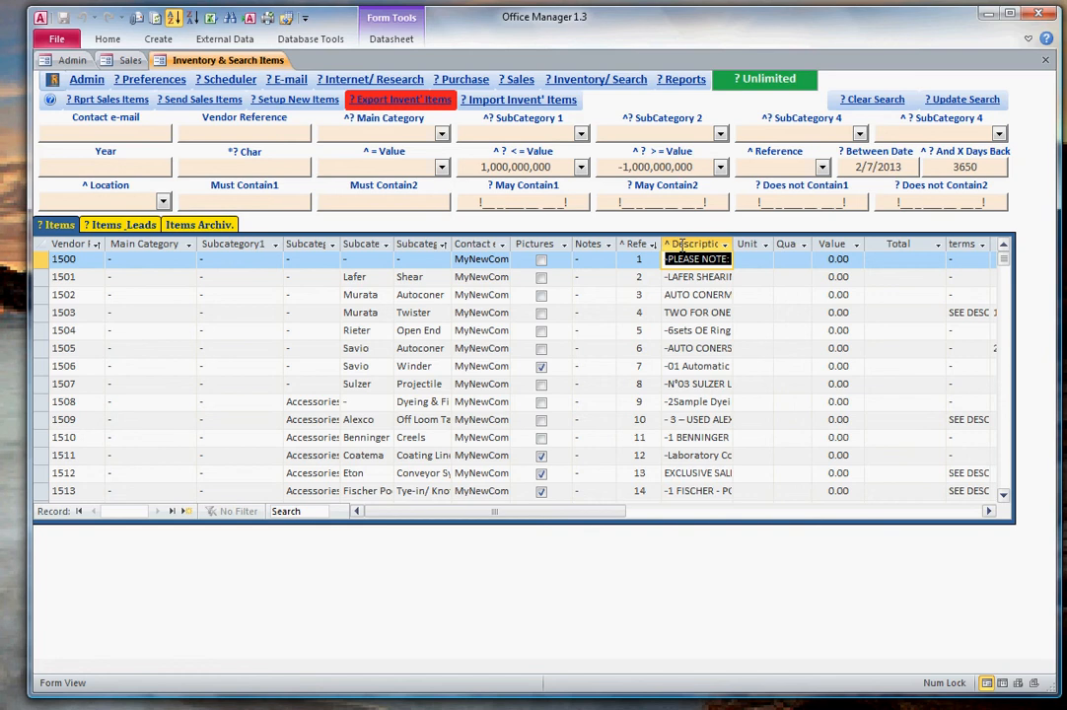
# Step: Open the zoomed detail view of the first inventory item, check its main category choices and close the view
pyautogui.doubleClick(683, 257)
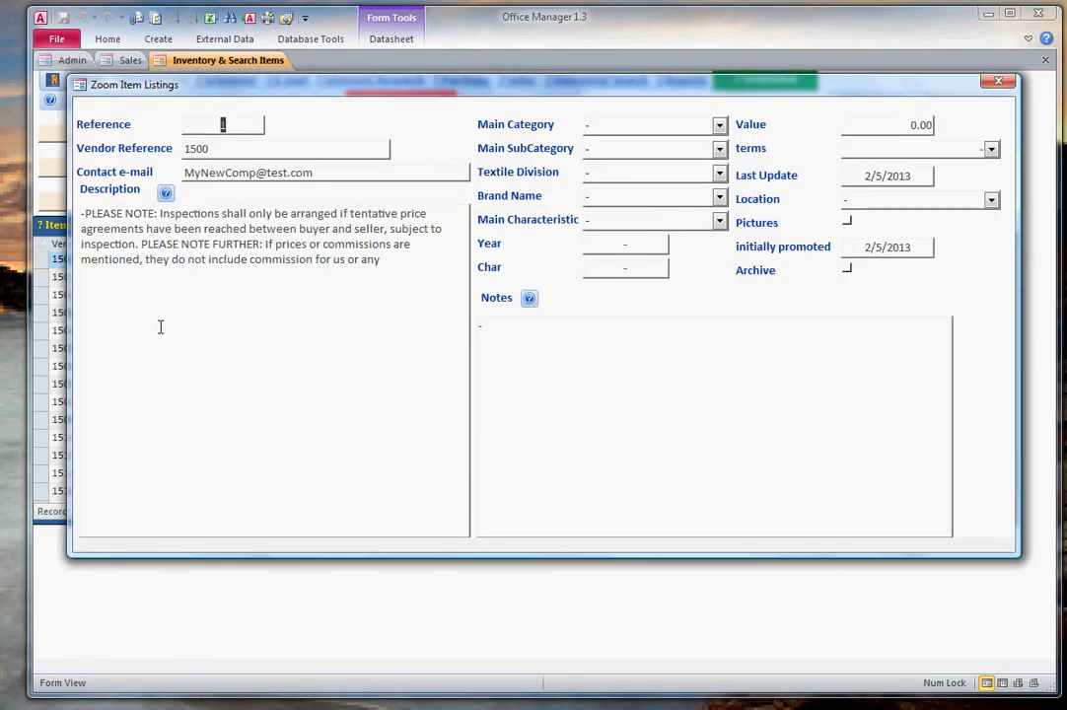
pyautogui.click(720, 124)
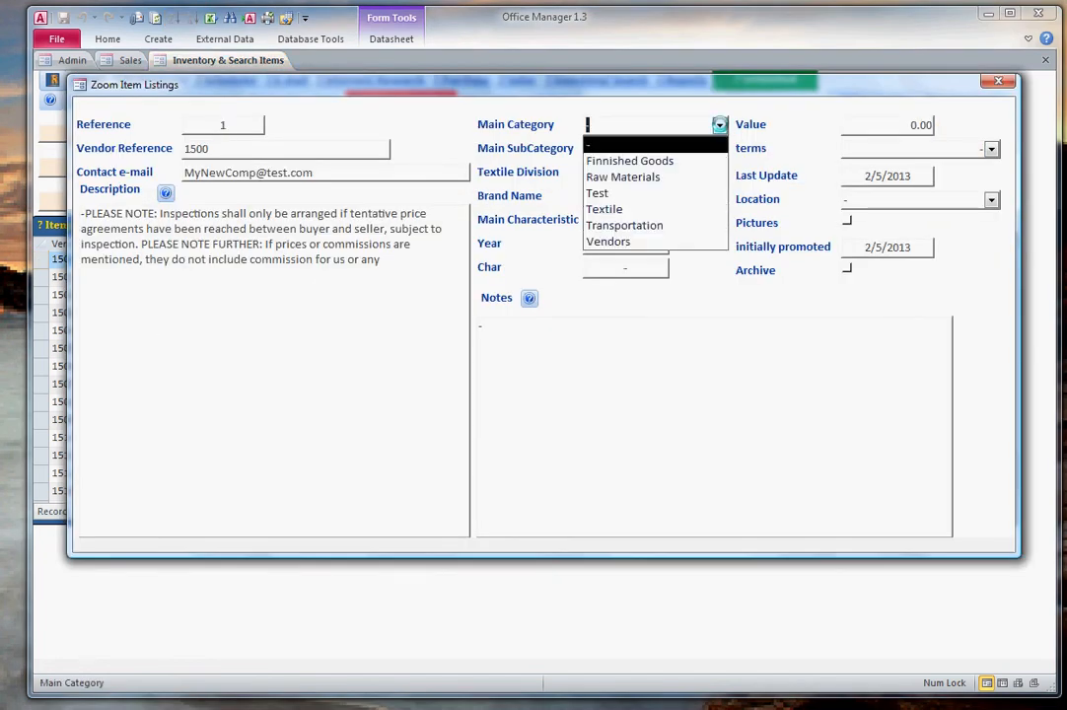
pyautogui.click(720, 125)
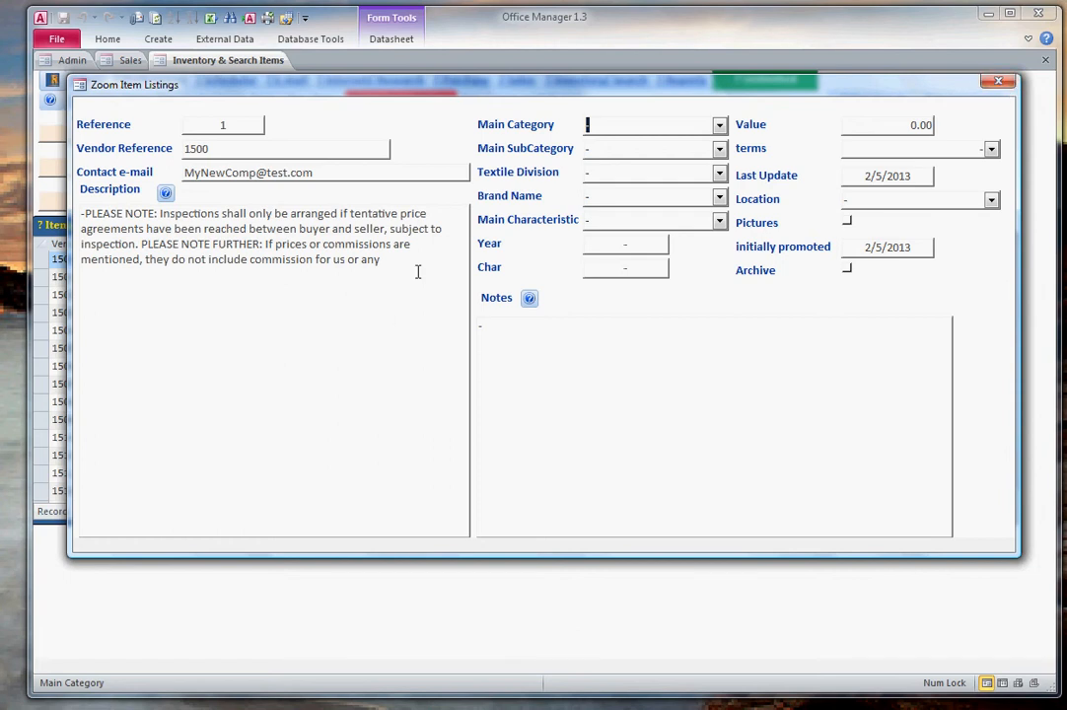
pyautogui.click(999, 83)
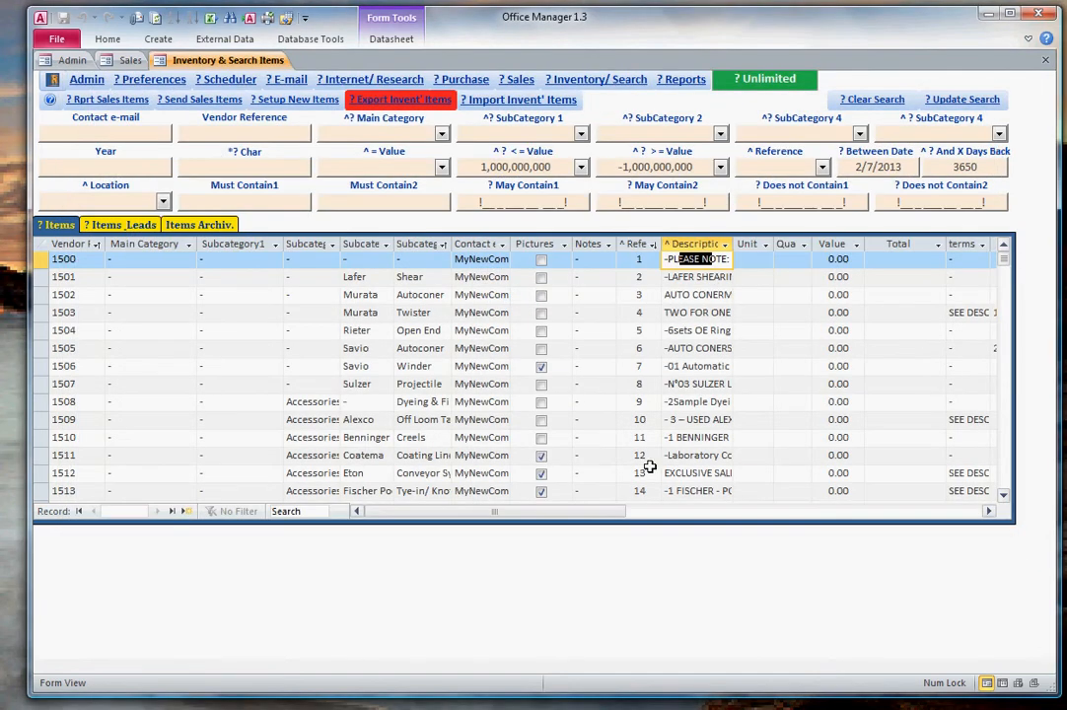
# Step: Reopen the first item's detail view from its description, view its fields and close it again
pyautogui.scroll(-1, 703, 340)
pyautogui.scroll(1, 703, 340)
pyautogui.click(694, 260)
pyautogui.doubleClick(694, 260)
pyautogui.doubleClick(694, 261)
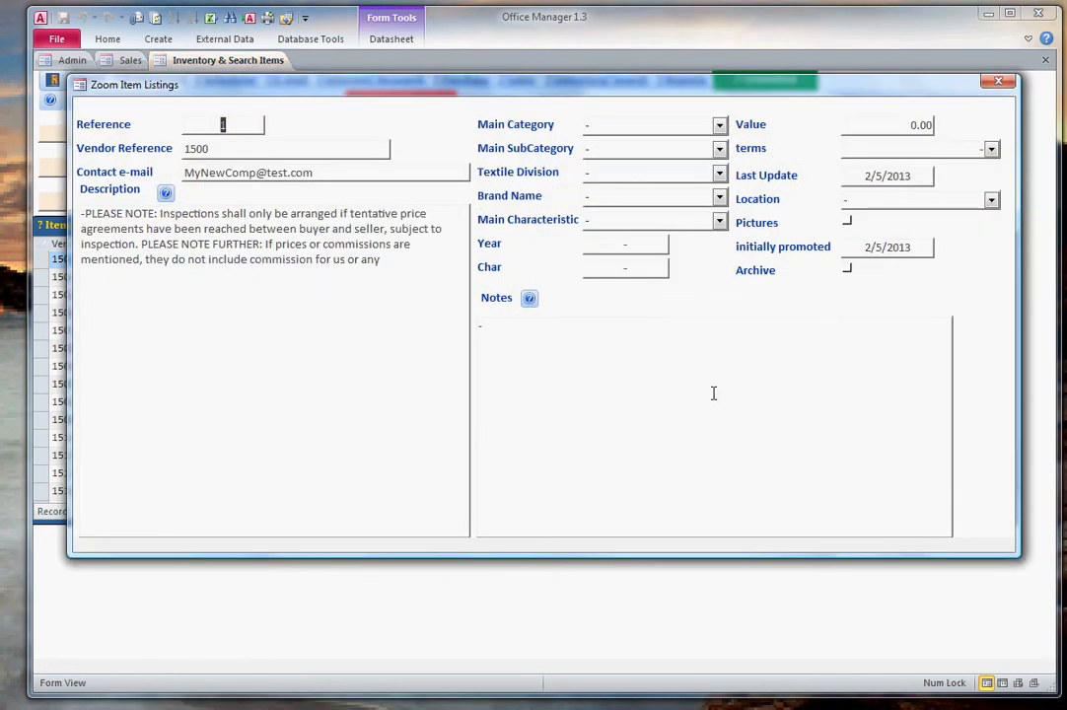
pyautogui.click(1000, 84)
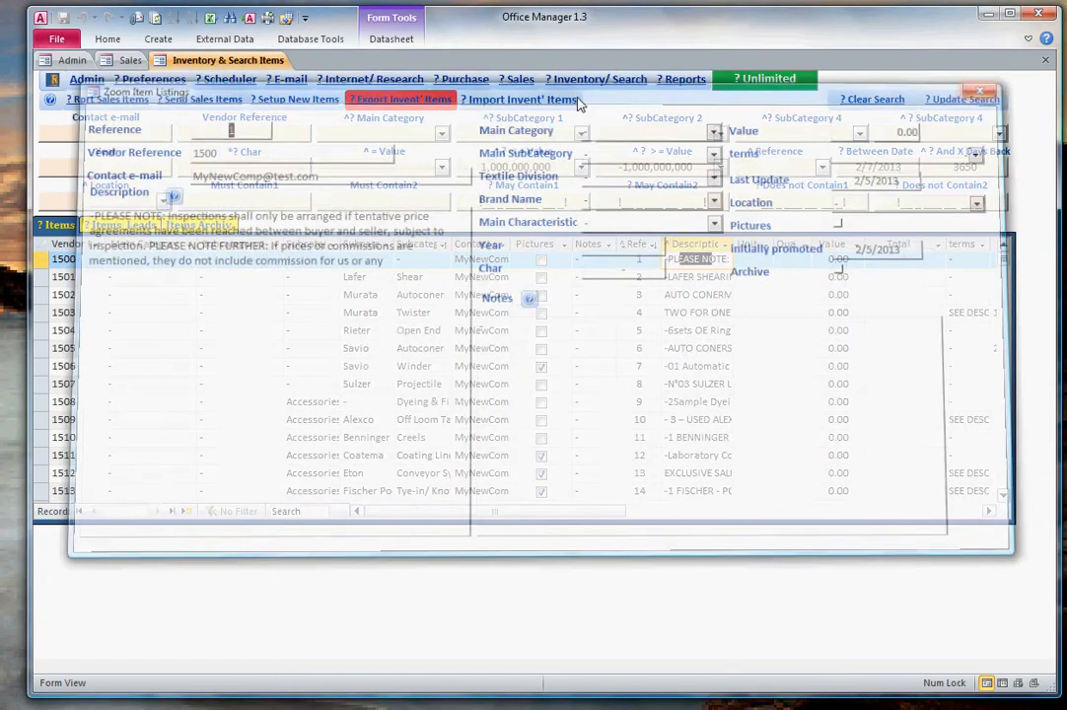
# Step: Open the user default preferences and review the disclaimer and terms fields of the sales and purchase forms
pyautogui.click(161, 81)
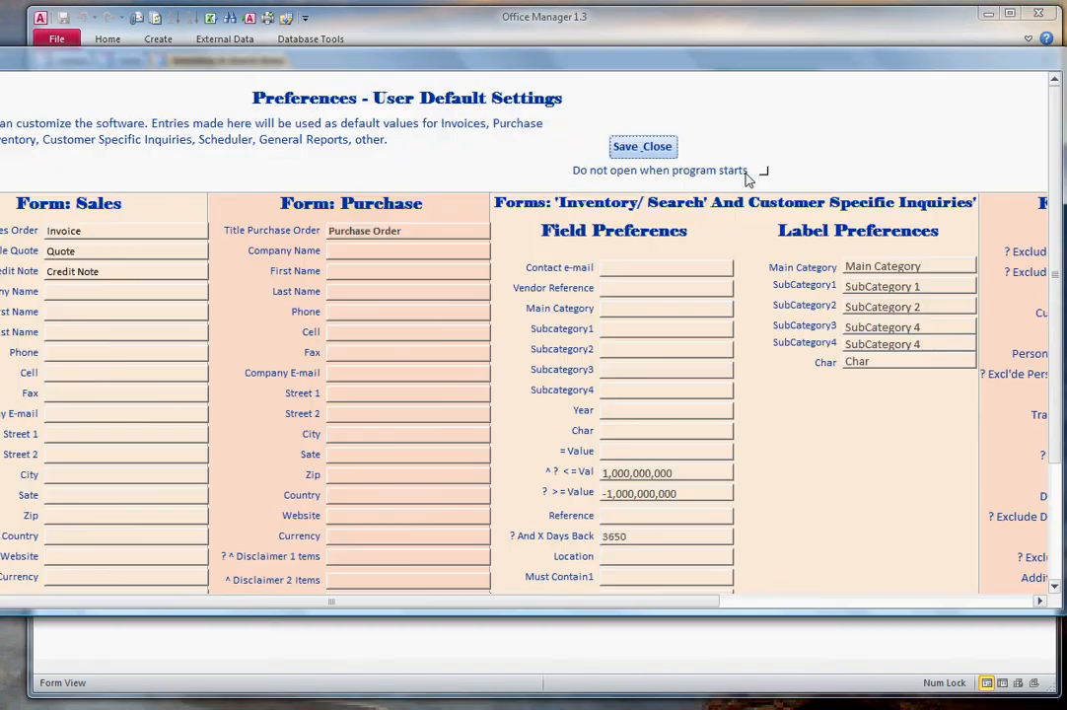
pyautogui.scroll(-2, 885, 125)
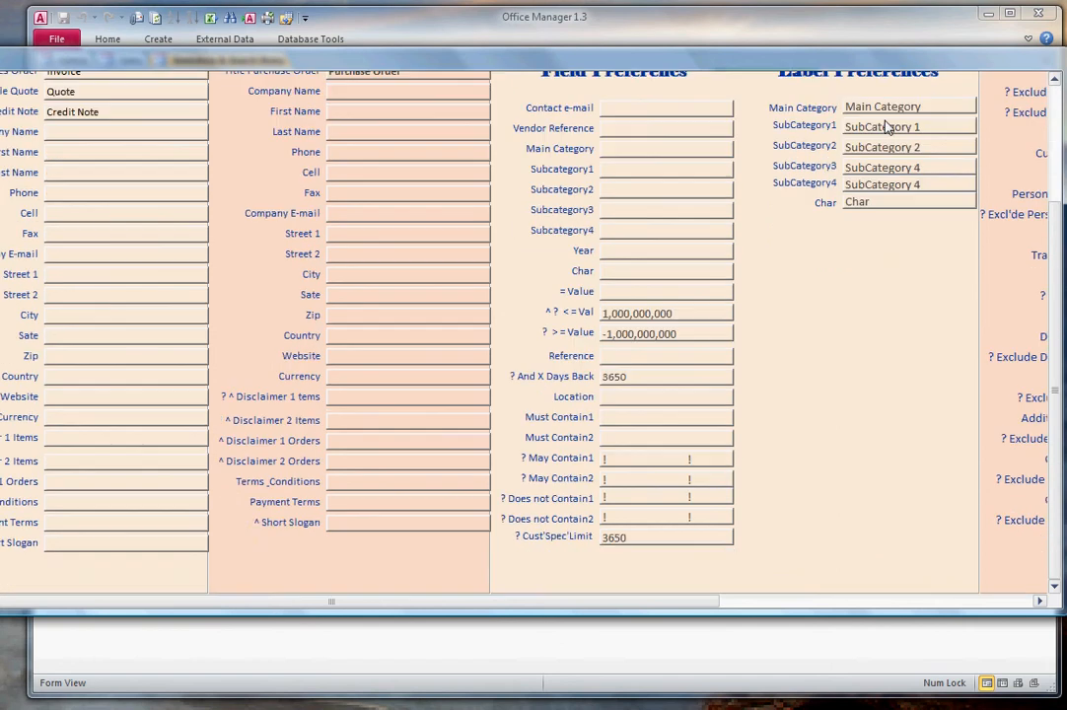
pyautogui.scroll(1, 884, 120)
pyautogui.scroll(-1, 885, 118)
pyautogui.click(67, 439)
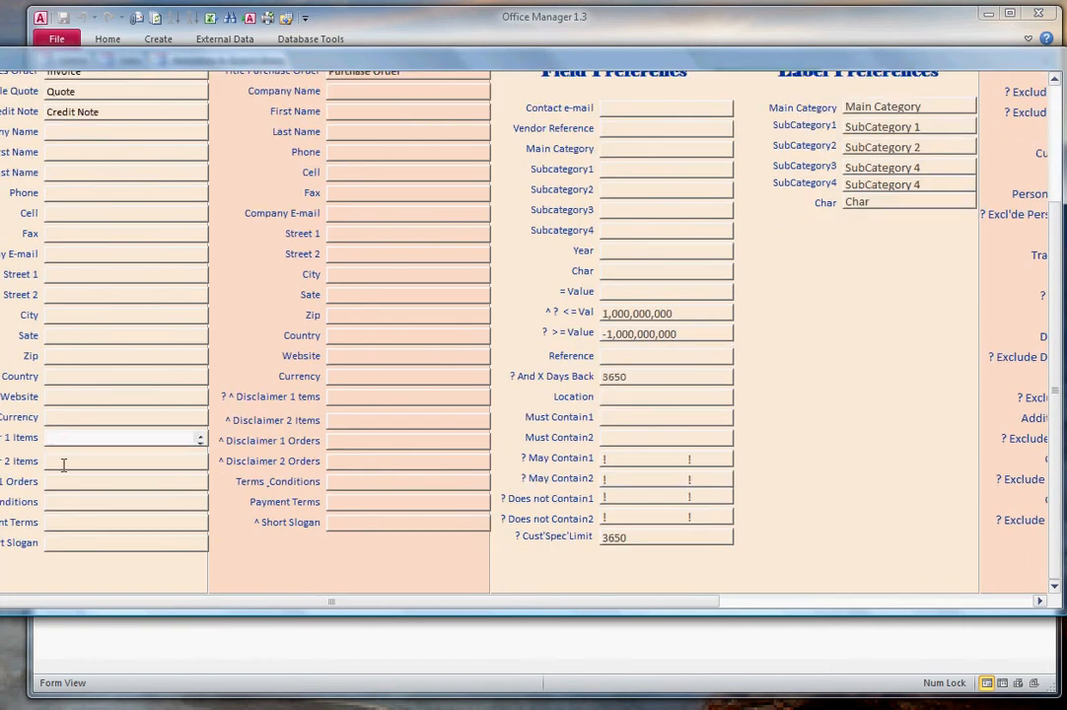
pyautogui.click(67, 464)
pyautogui.click(63, 484)
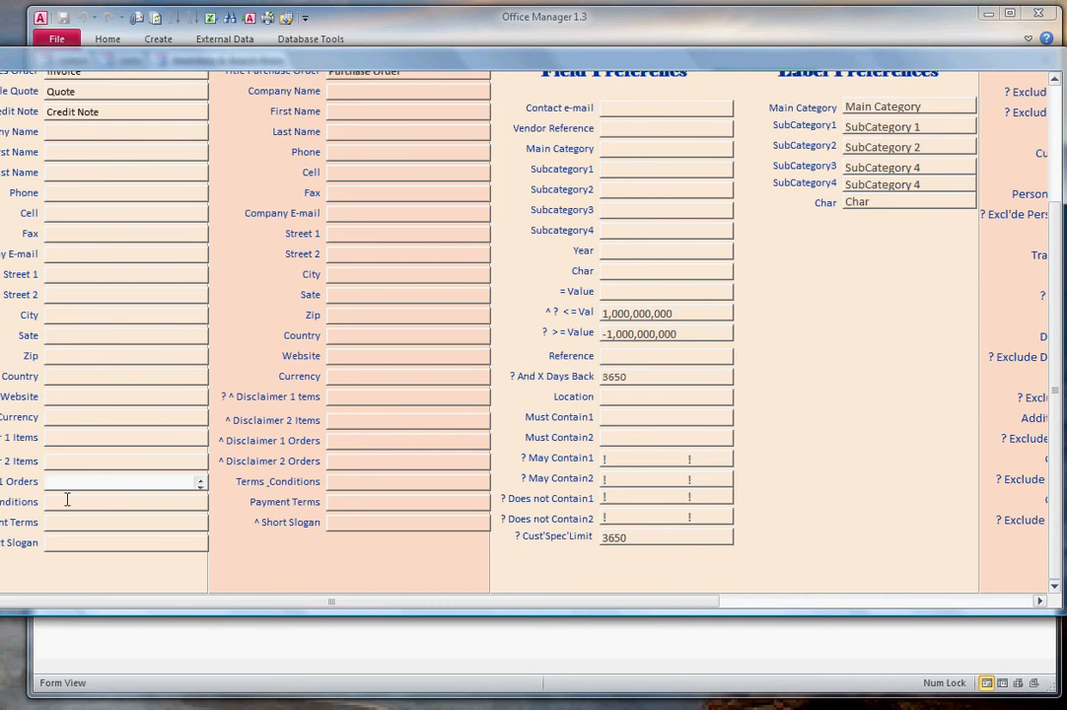
pyautogui.click(67, 500)
pyautogui.click(379, 443)
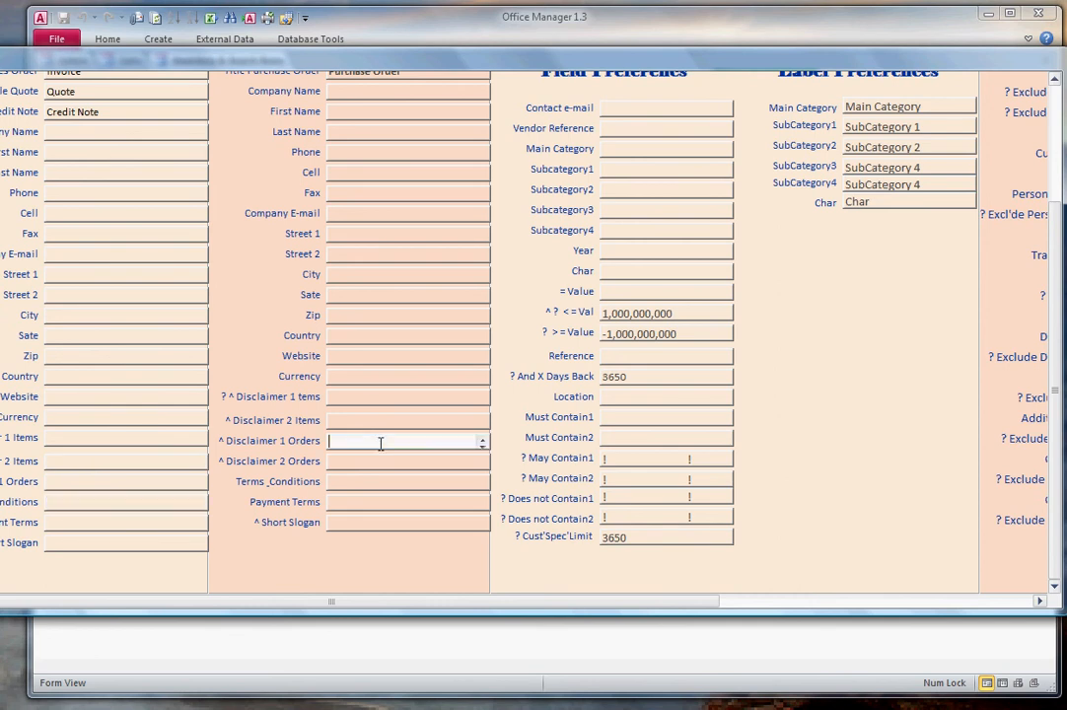
pyautogui.click(370, 466)
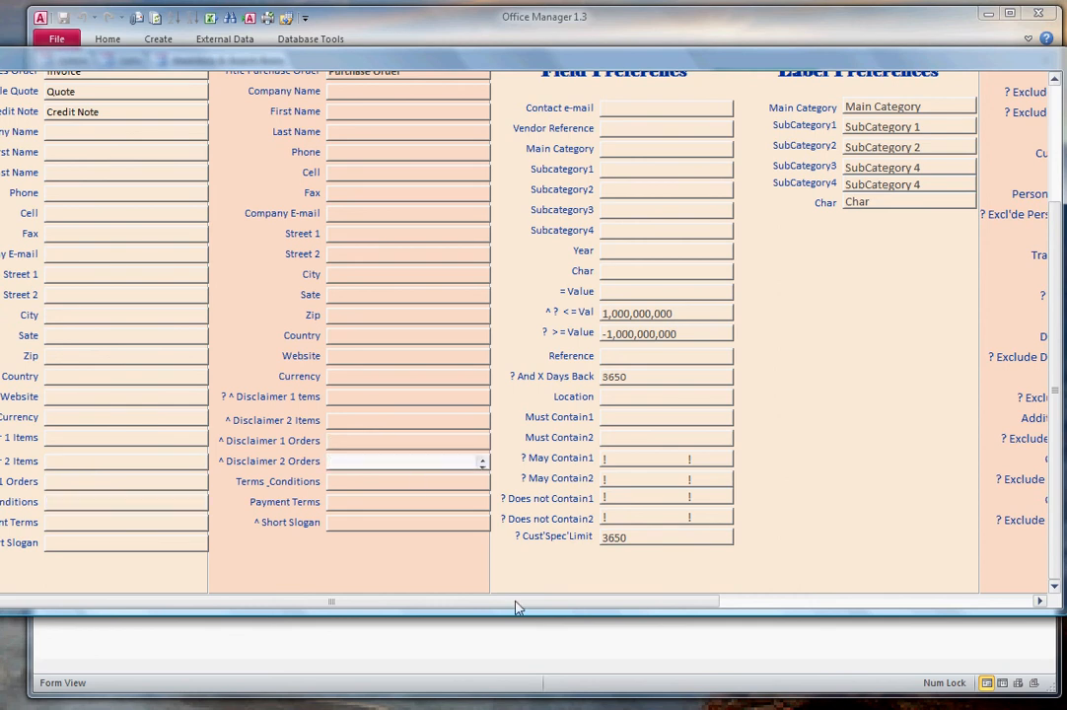
# Step: Look over the preference sections for the sales, purchase, inventory search and scheduler forms
pyautogui.moveTo(519, 601); pyautogui.dragTo(695, 626)
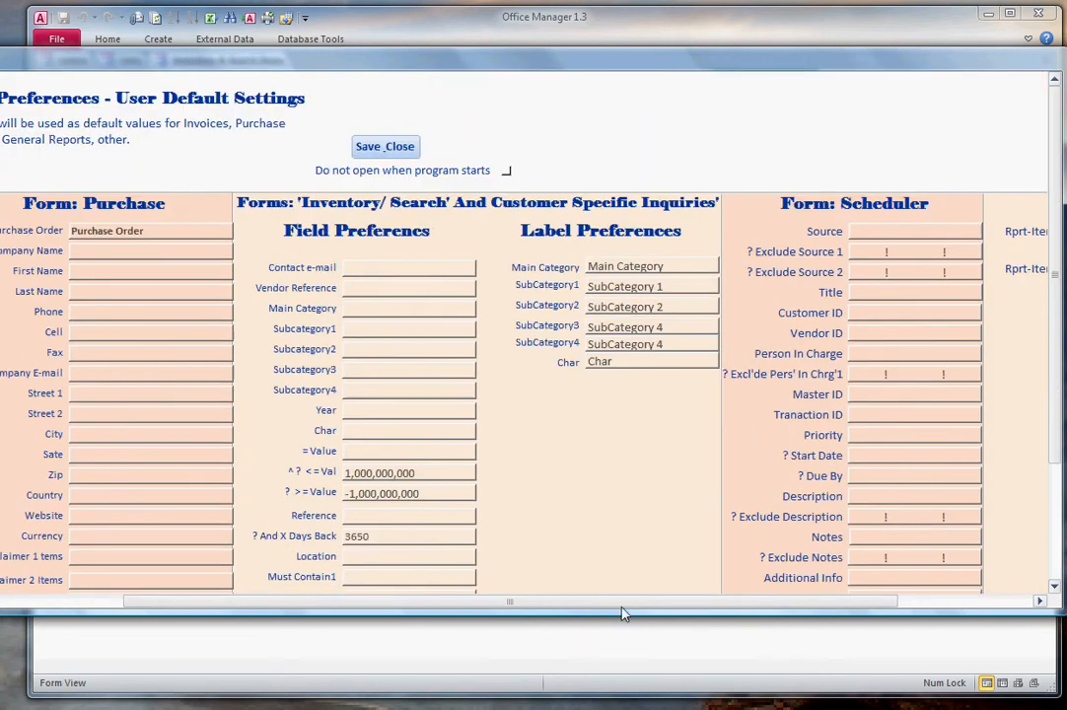
pyautogui.moveTo(562, 604); pyautogui.dragTo(328, 604)
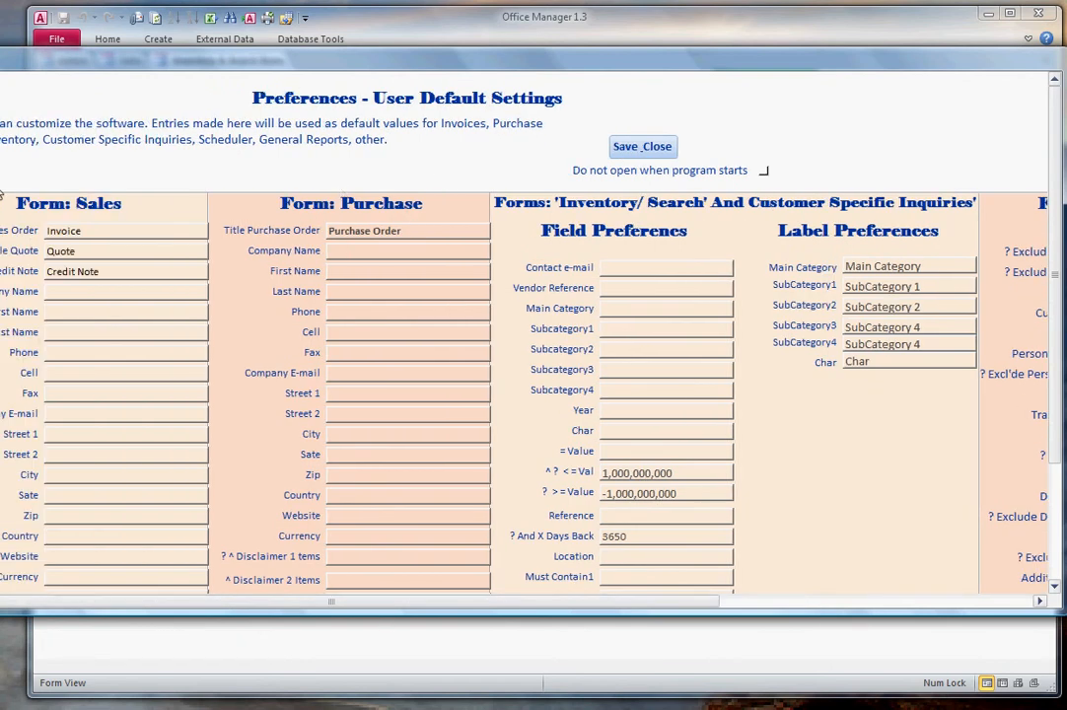
pyautogui.scroll(-3, 8, 285)
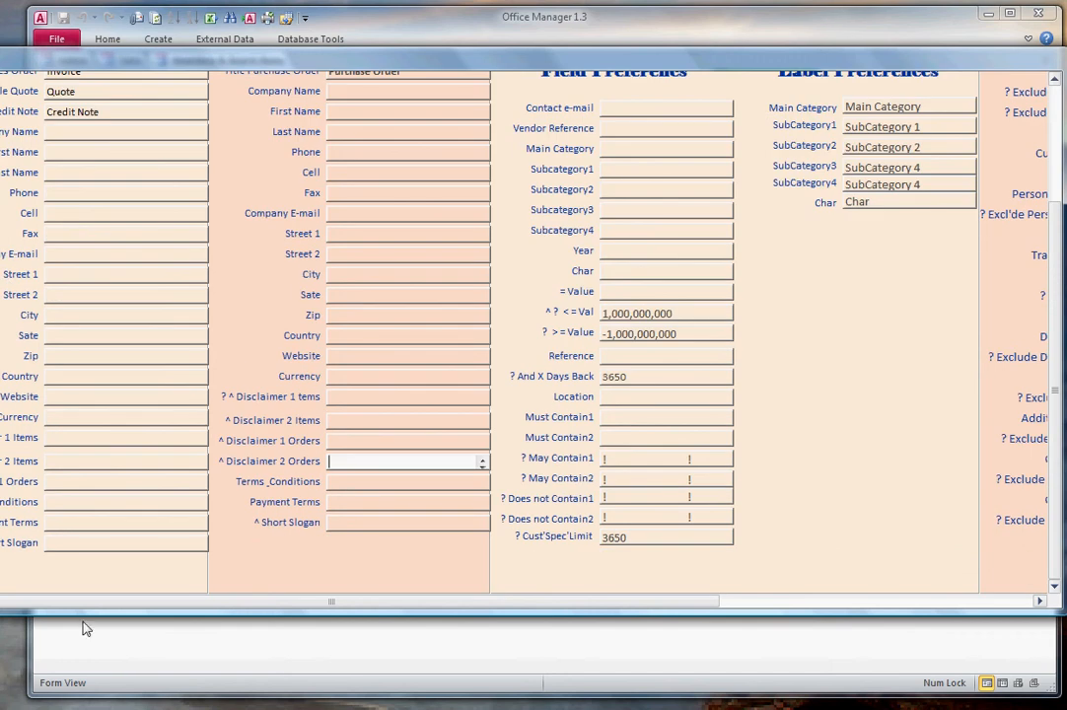
pyautogui.scroll(3, 799, 292)
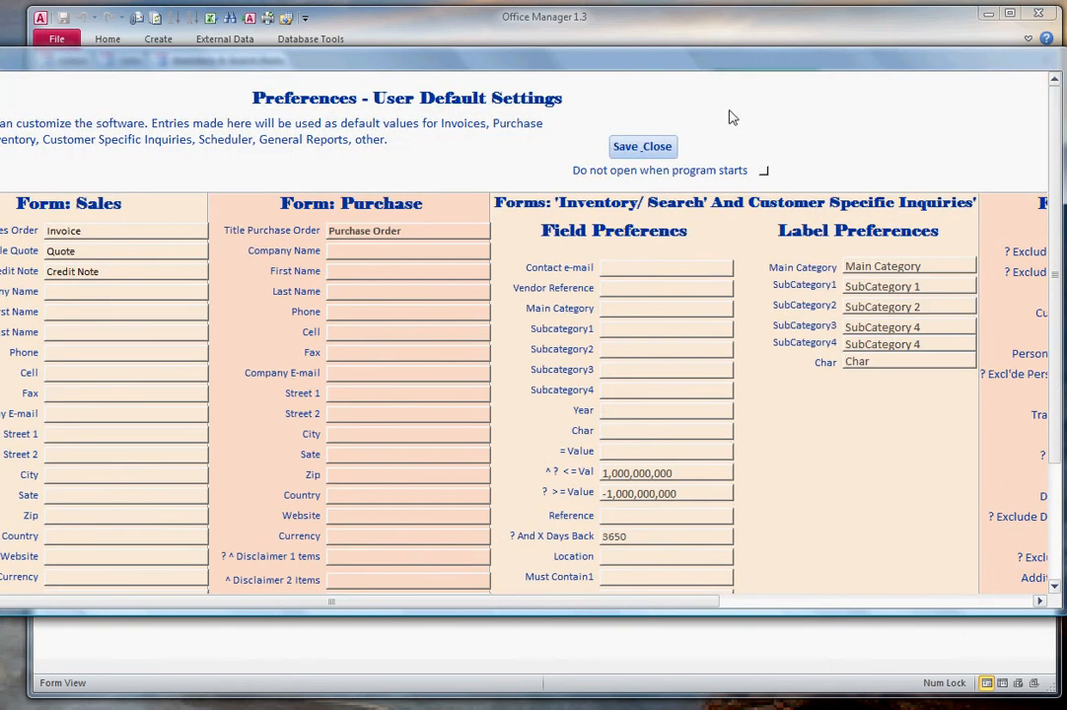
pyautogui.click(642, 148)
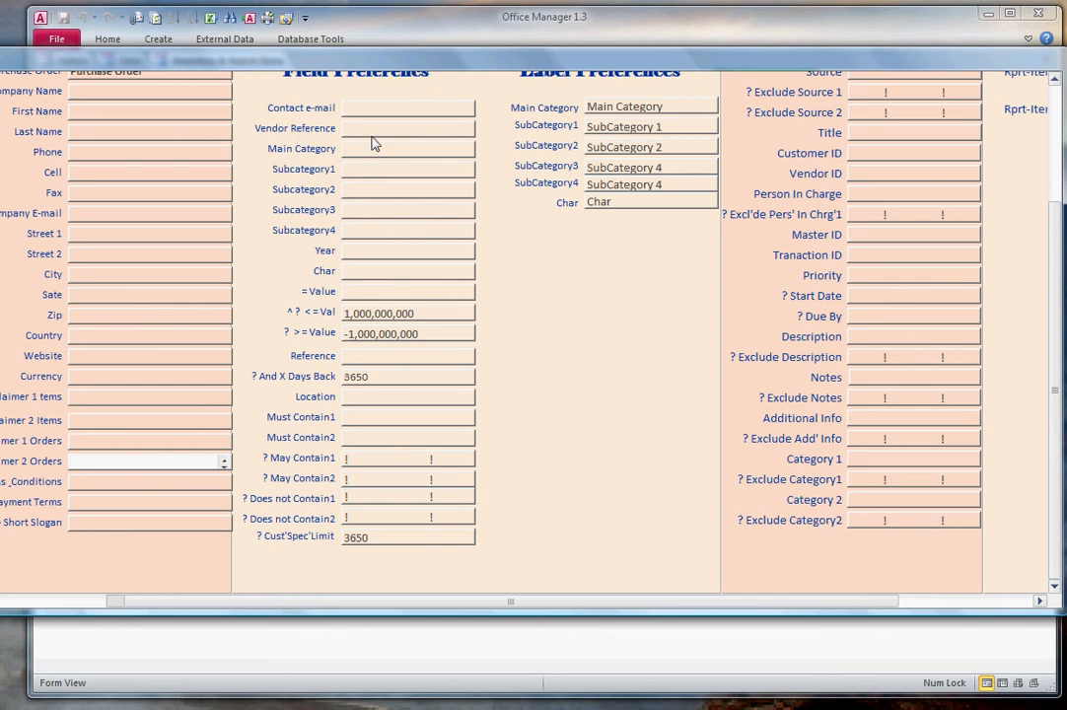
# Step: Set the label preferences to Nuew sub2 for SubCategory1, Textile for SubCategory2 and Machinery for SubCategory3
pyautogui.scroll(2, 552, 238)
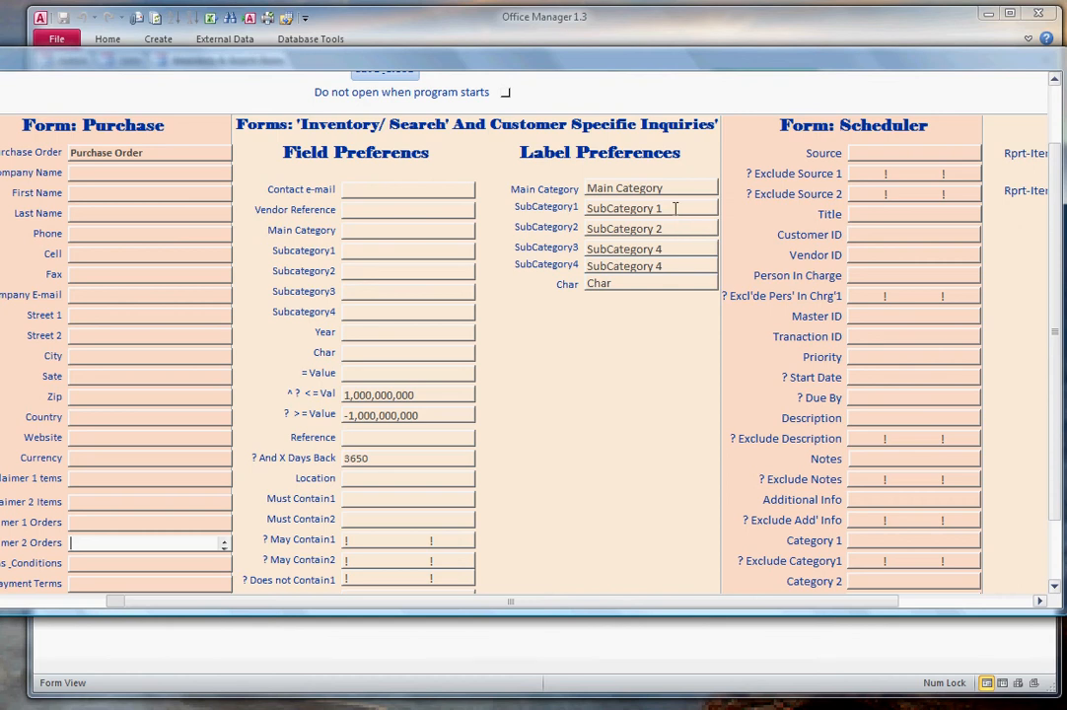
pyautogui.click(545, 209)
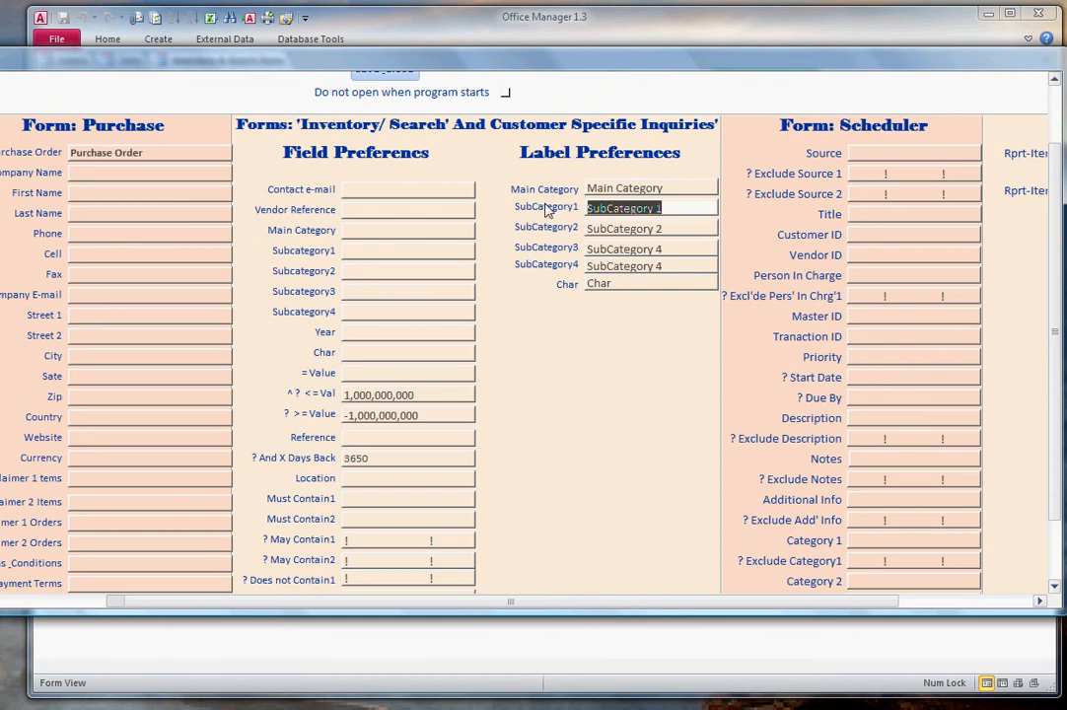
pyautogui.write('Nuew sub')
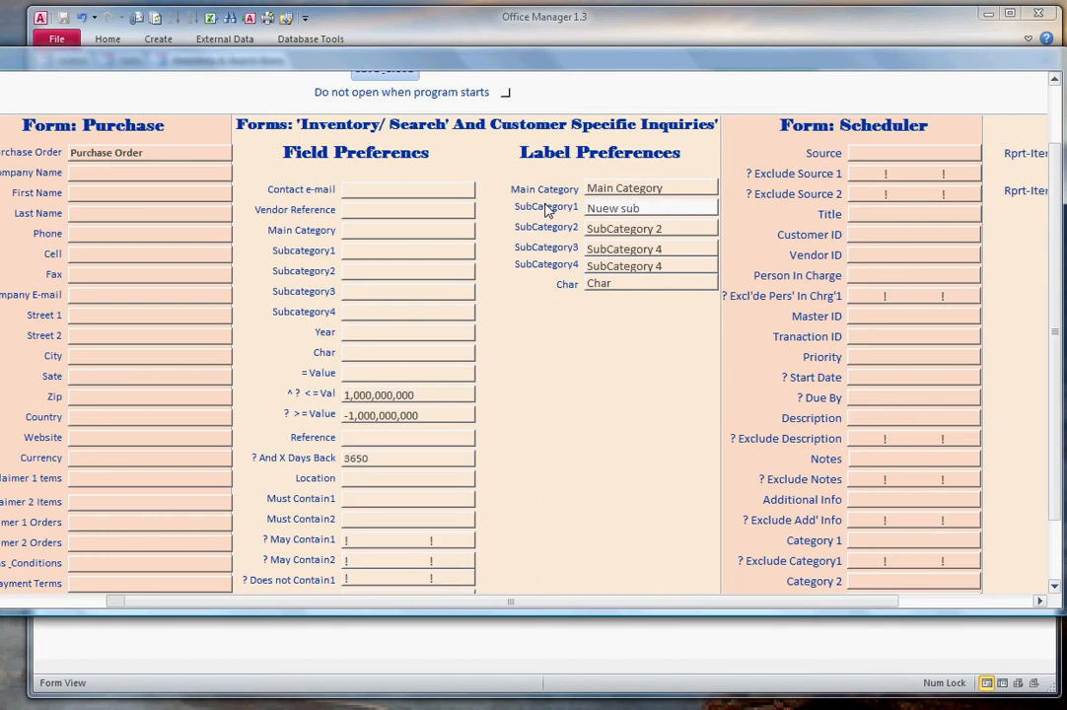
pyautogui.write('2')
pyautogui.press('Tab')
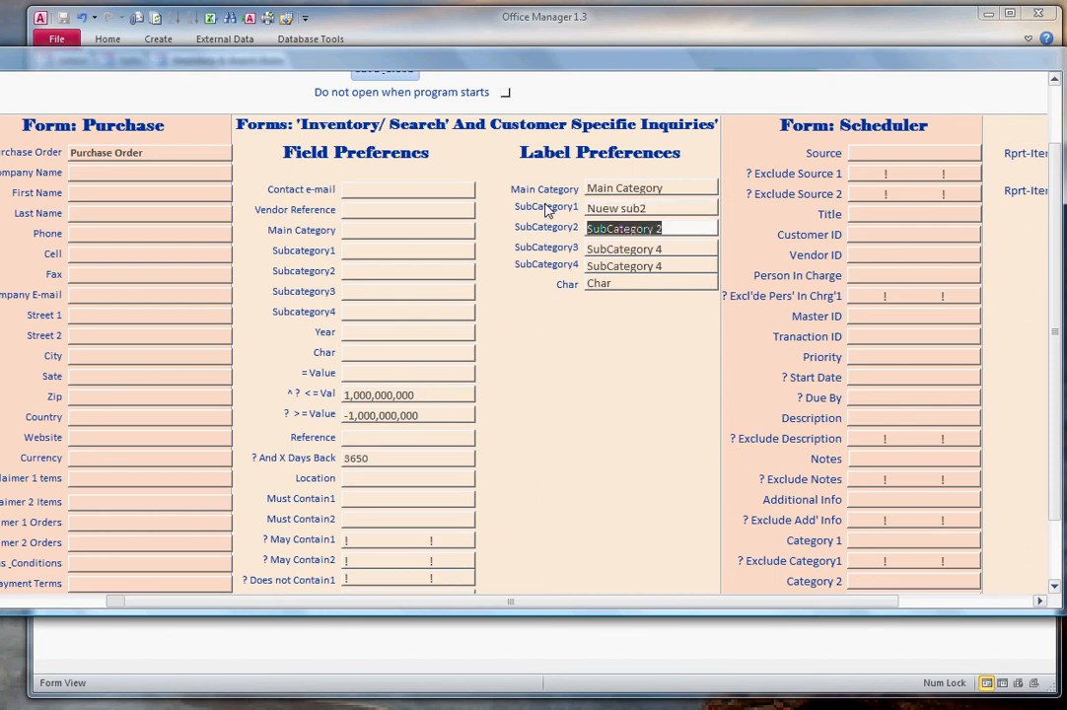
pyautogui.write('Textile')
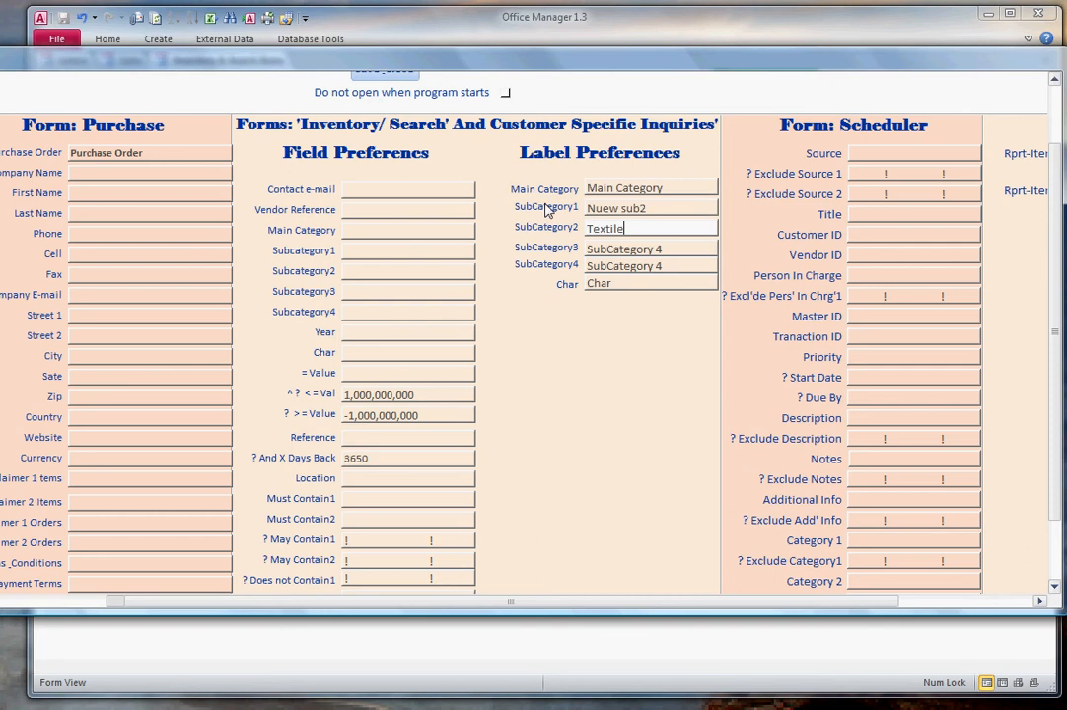
pyautogui.press('Tab')
pyautogui.write('Machinery')
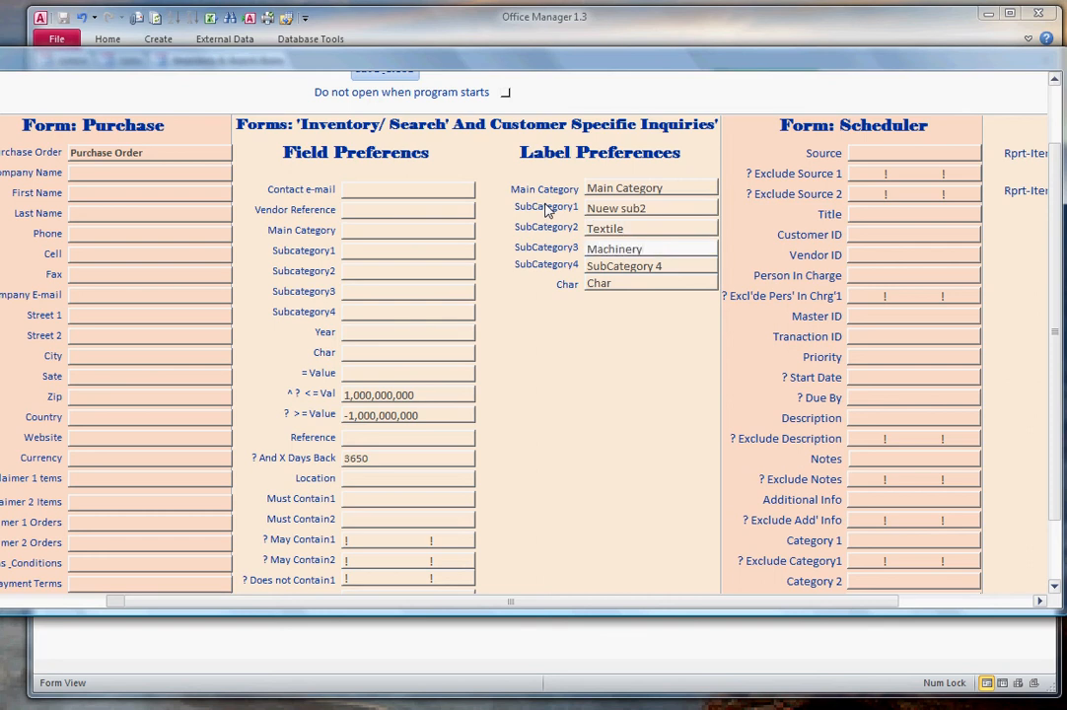
pyautogui.click(613, 265)
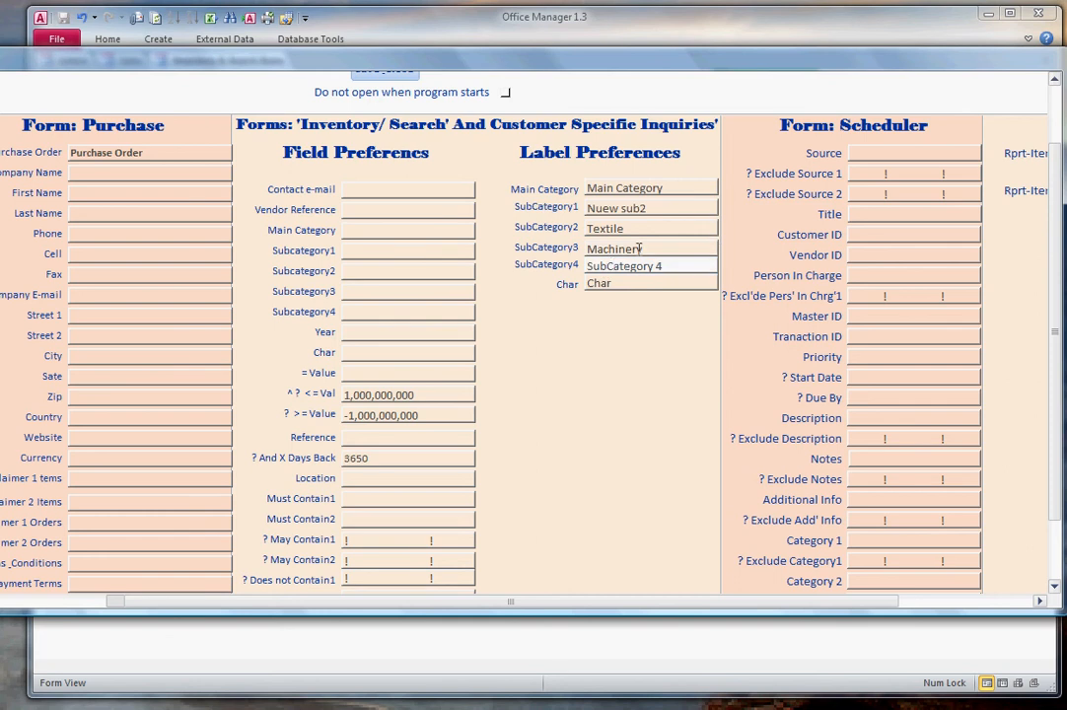
pyautogui.click(648, 283)
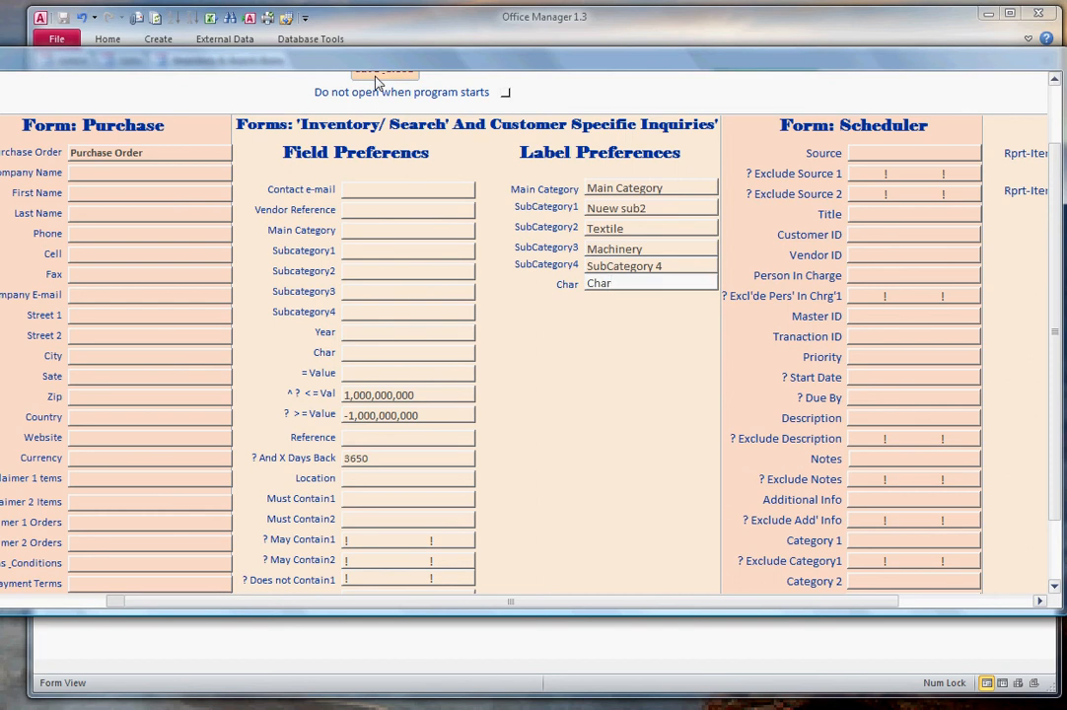
# Step: Save and close the label preferences, and clear the inventory search to refresh the form's labels
pyautogui.click(378, 83)
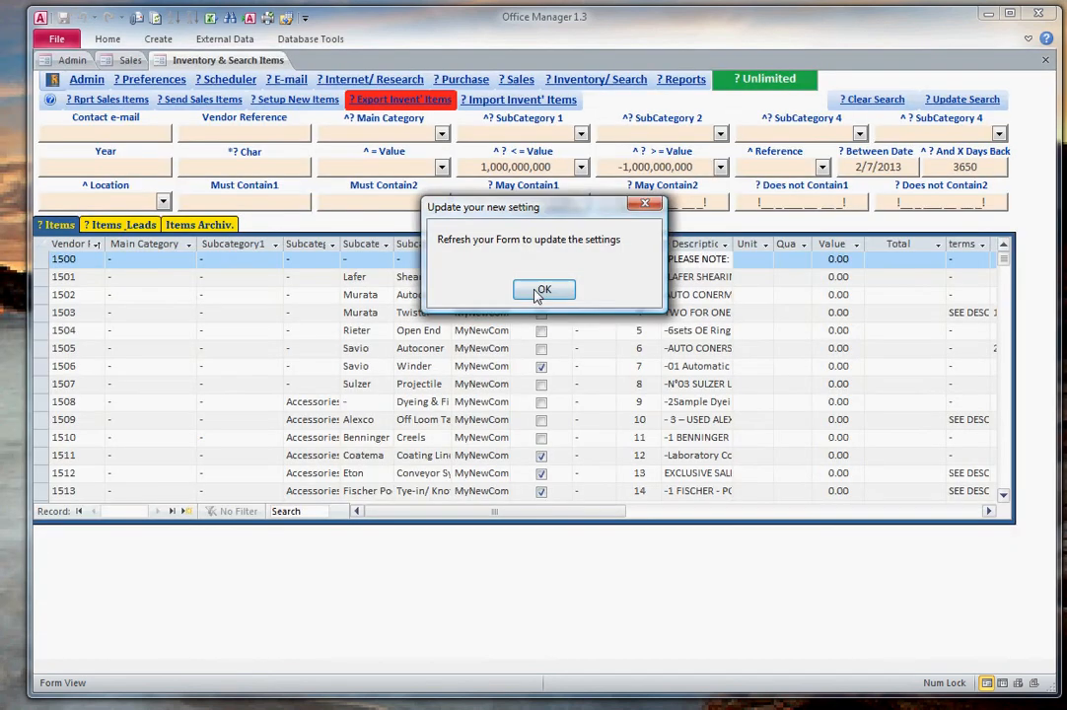
pyautogui.click(543, 288)
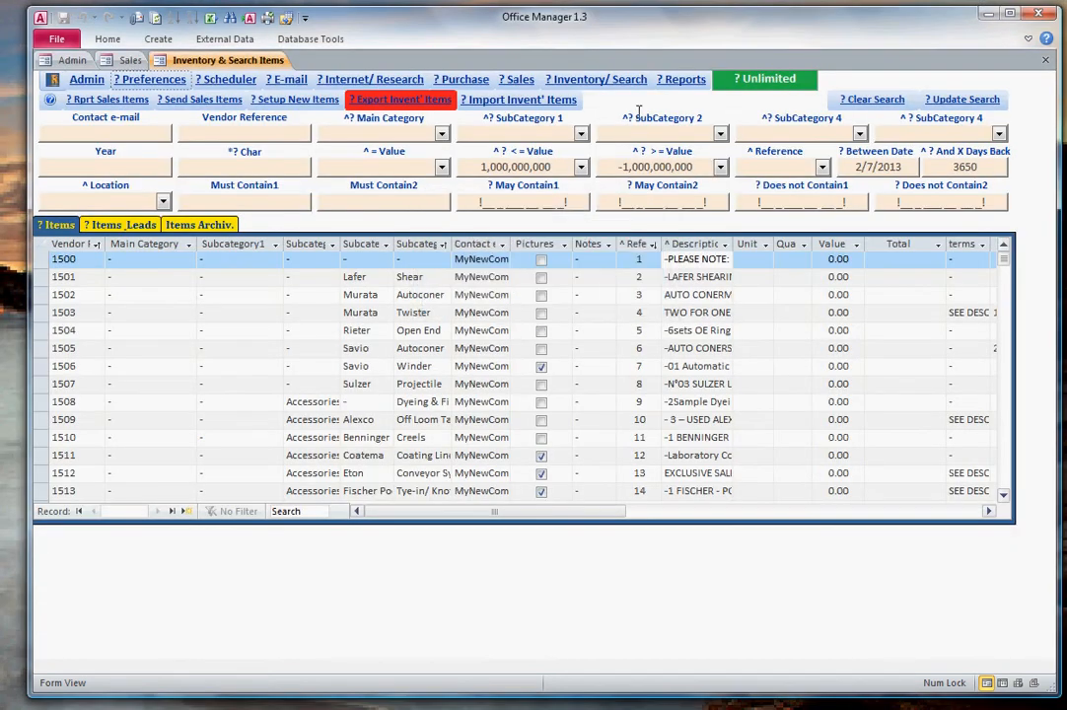
pyautogui.click(860, 101)
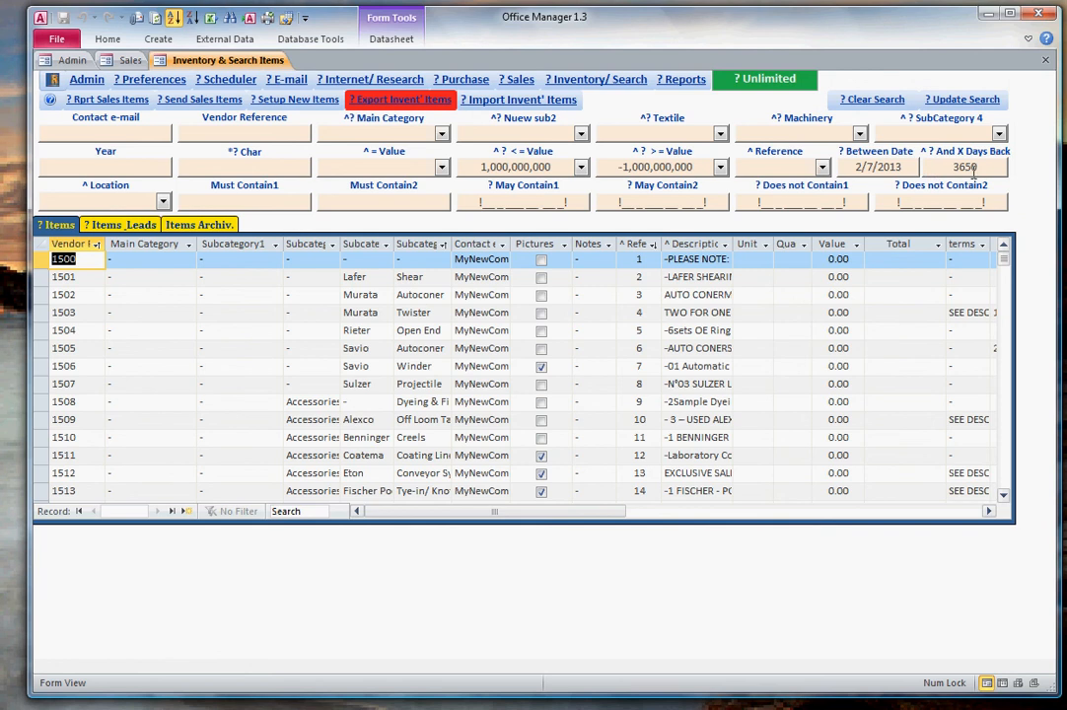
# Step: Reopen the preferences and set the default field value of Subcategory3 to jacquard for the inventory search
pyautogui.click(148, 80)
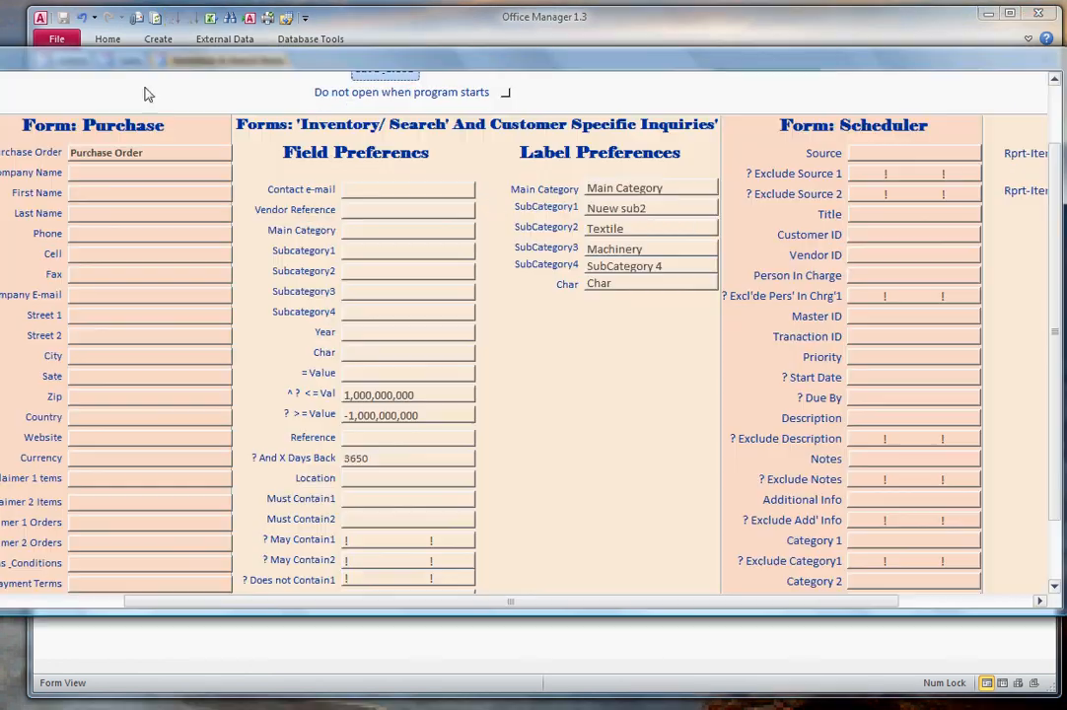
pyautogui.scroll(-3, 576, 362)
pyautogui.scroll(3, 595, 344)
pyautogui.click(400, 189)
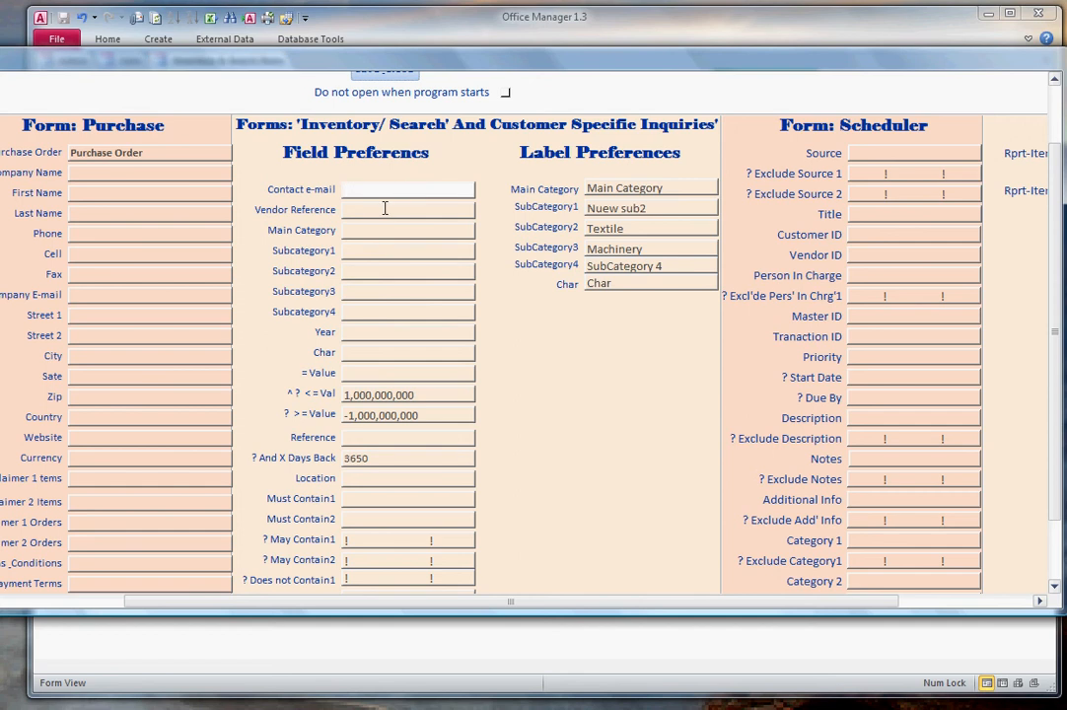
pyautogui.click(385, 209)
pyautogui.click(385, 231)
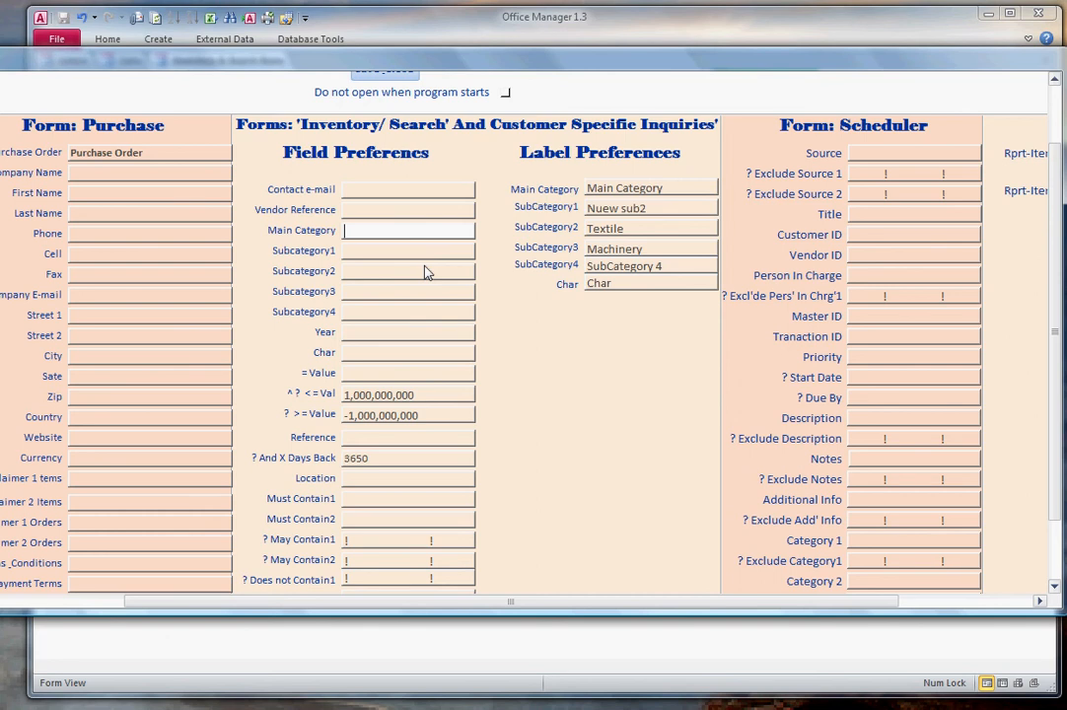
pyautogui.press('Tab')
pyautogui.press('Tab')
pyautogui.press('Tab')
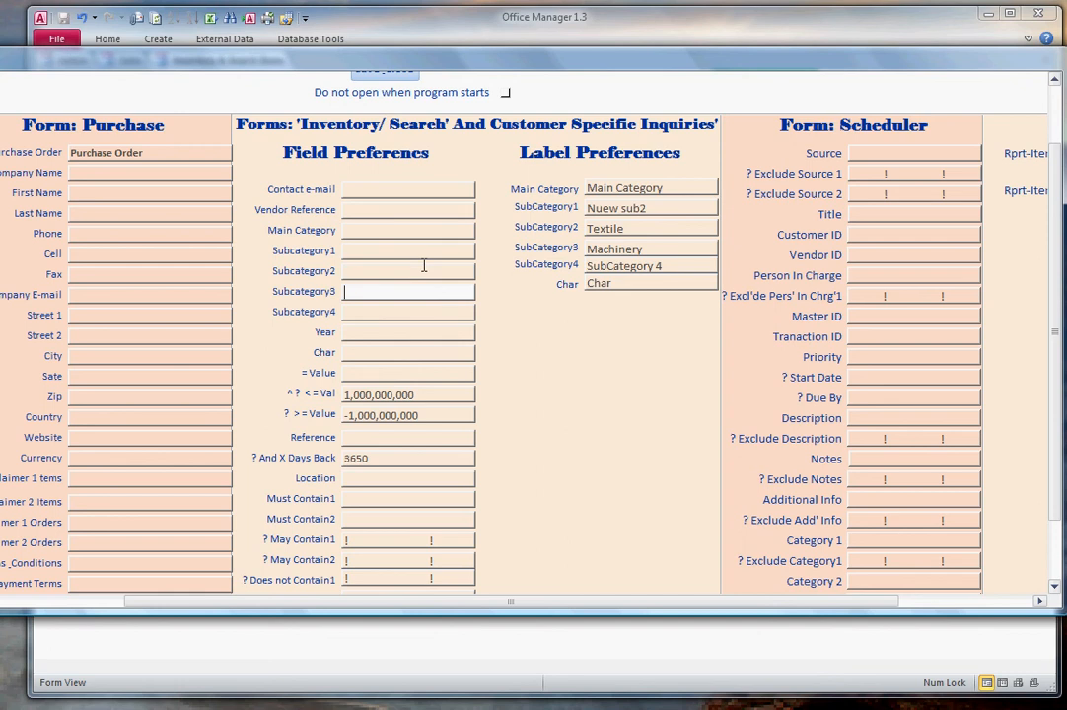
pyautogui.write('jacquard')
pyautogui.click(424, 331)
# Step: Save and close the field preferences, and clear the inventory search to load the new default value
pyautogui.scroll(2, 338, 99)
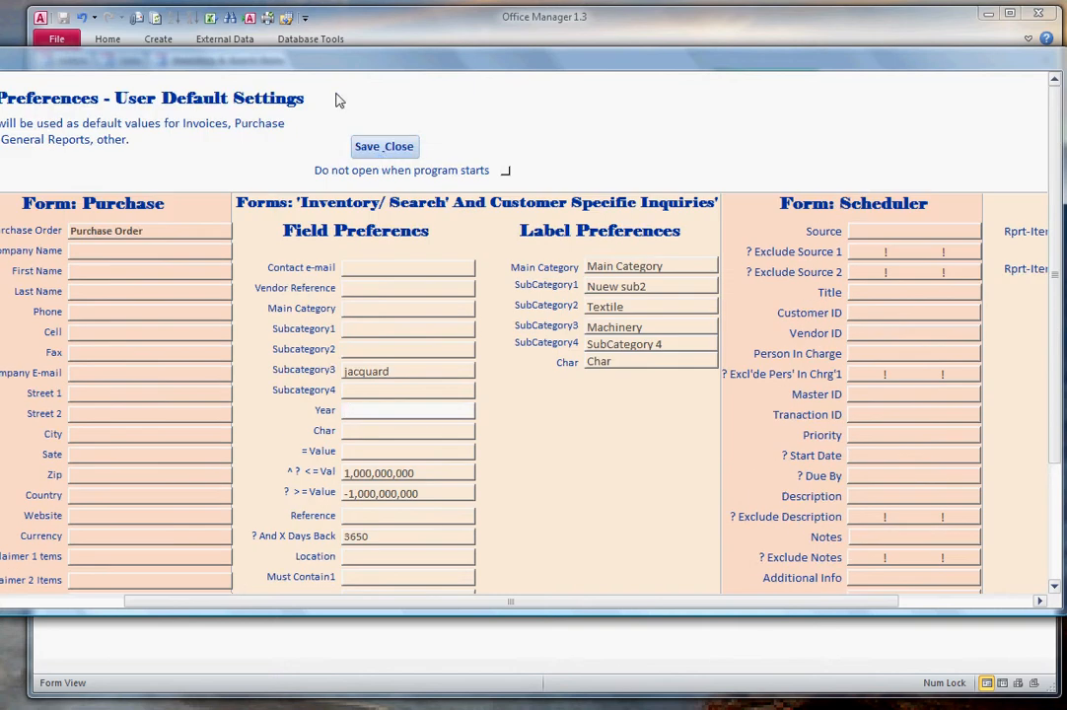
pyautogui.click(384, 150)
pyautogui.click(542, 290)
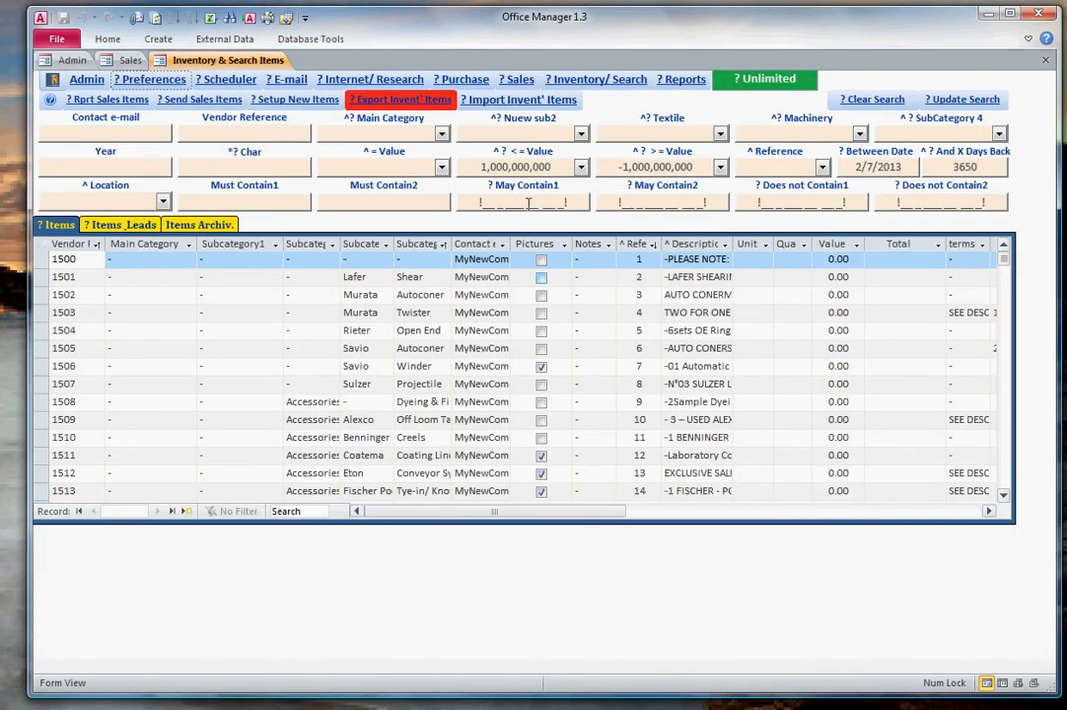
pyautogui.click(856, 99)
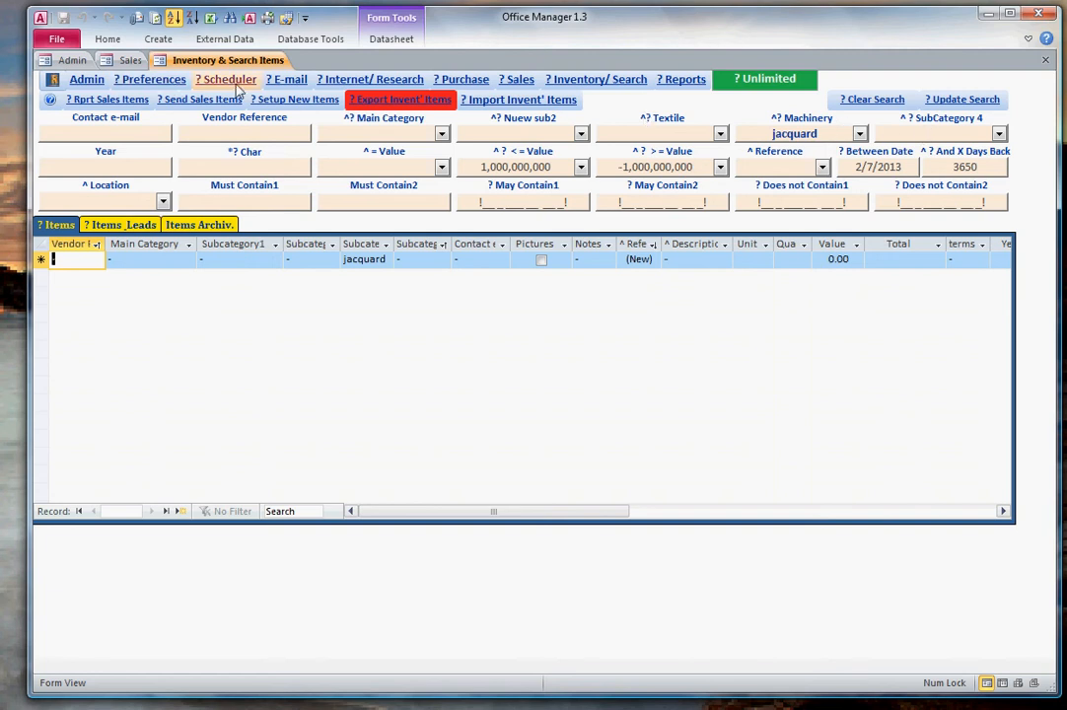
# Step: Reopen the preferences, clear the default field value of Subcategory3 and set Subcategory4 to jacquard
pyautogui.click(158, 82)
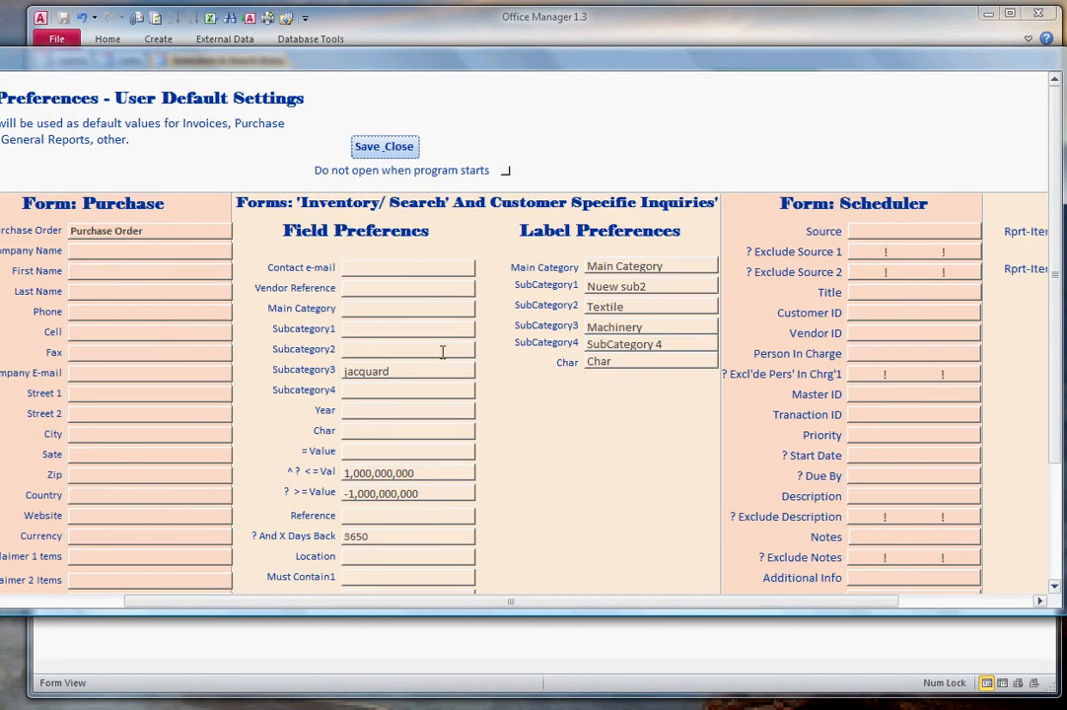
pyautogui.moveTo(426, 365); pyautogui.dragTo(275, 358)
pyautogui.press('Delete')
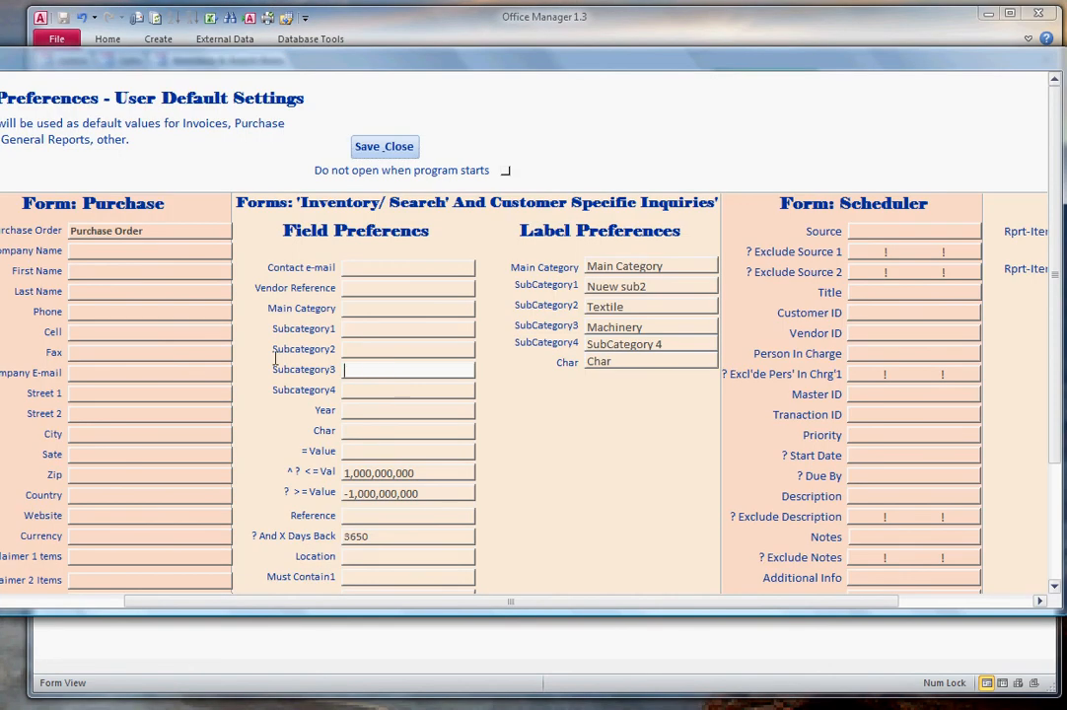
pyautogui.press('Tab')
pyautogui.write('jac')
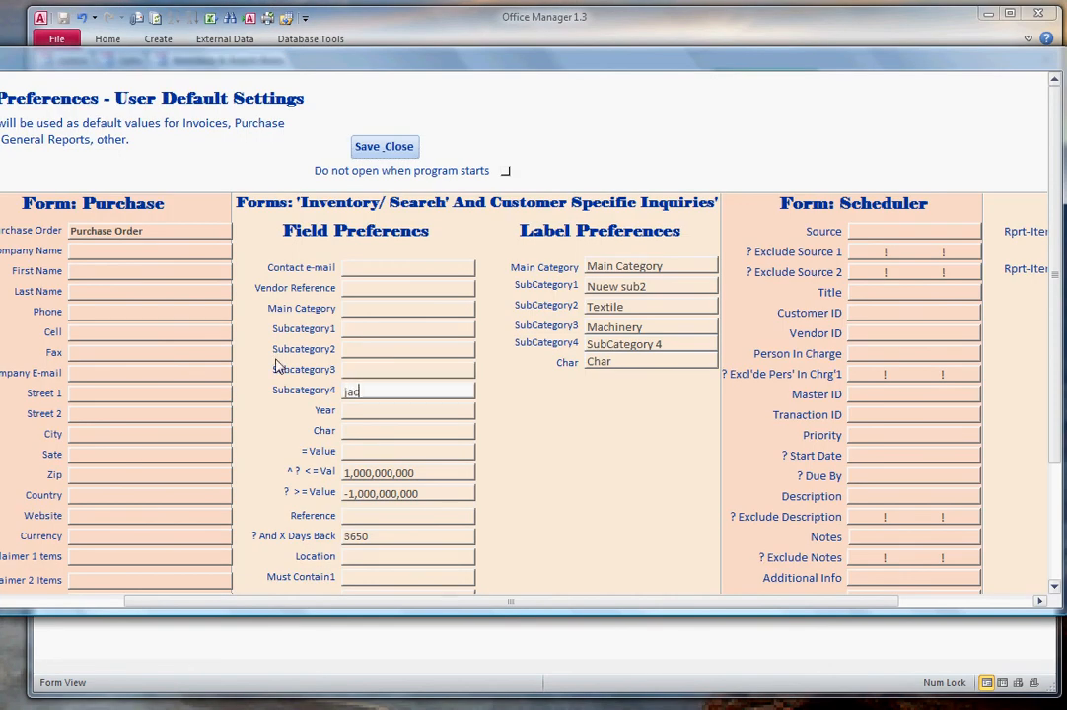
pyautogui.write('quard')
# Step: Save and close the preferences, and clear the inventory search to load the Subcategory4 default
pyautogui.click(398, 148)
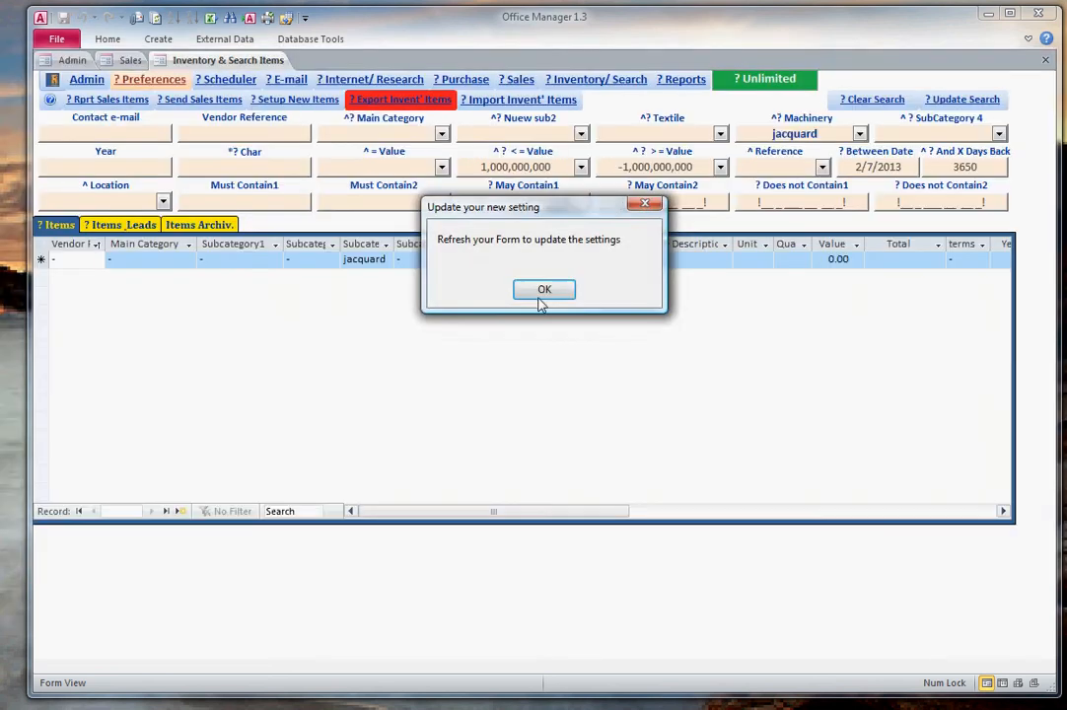
pyautogui.click(543, 289)
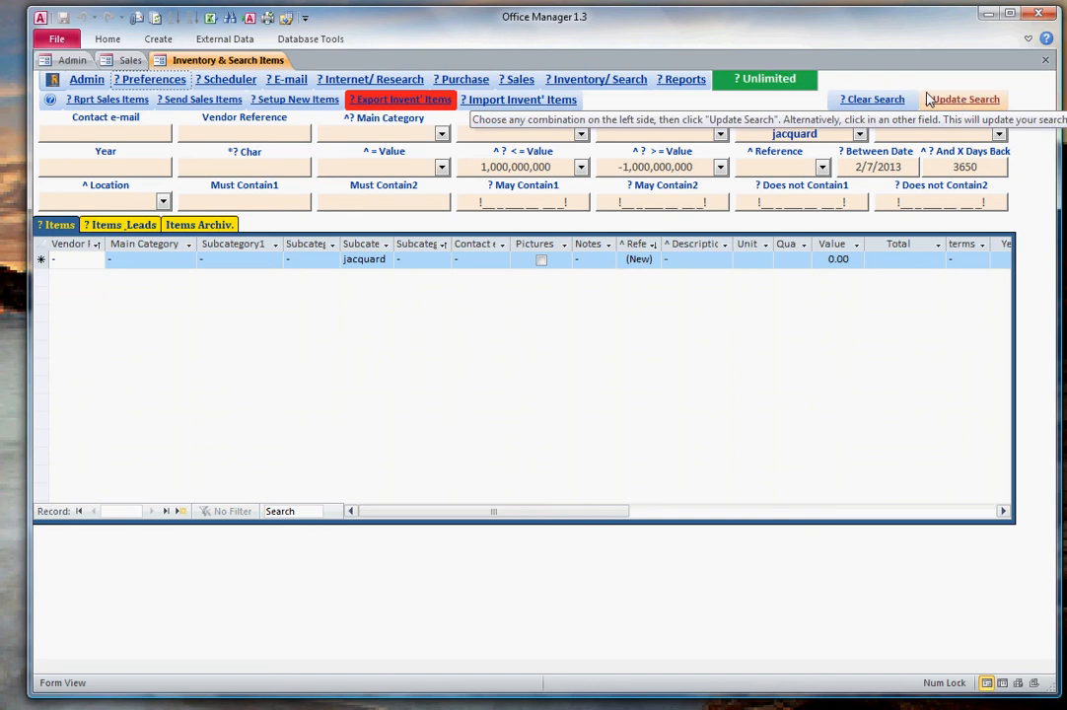
pyautogui.click(876, 101)
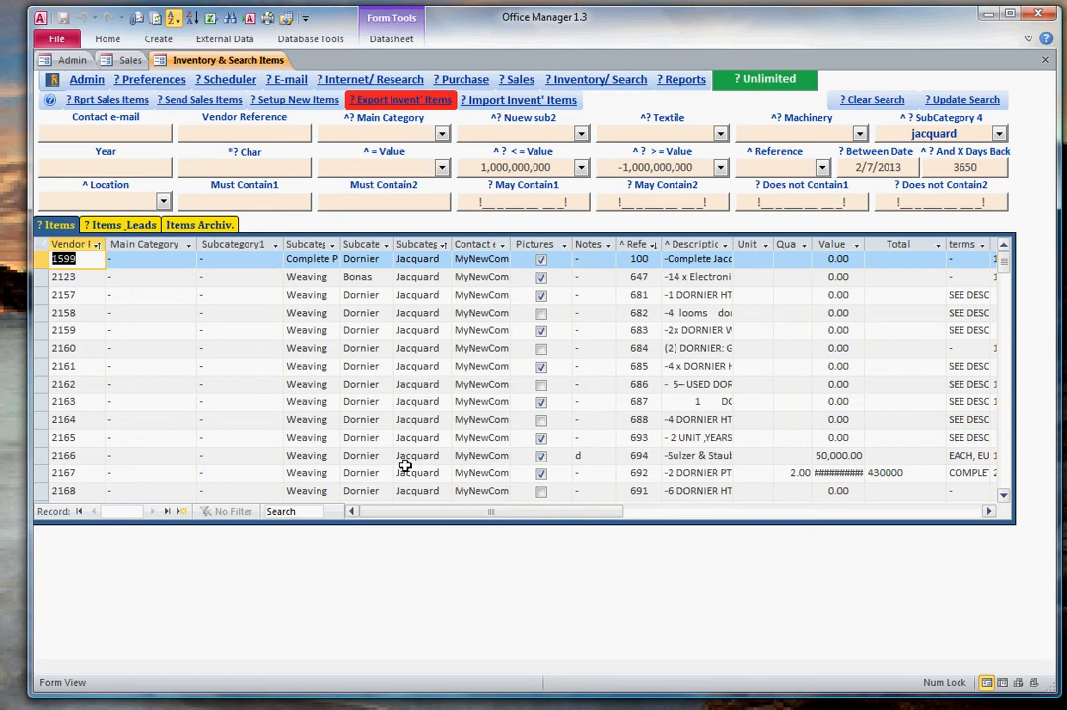
# Step: View the list of customers interested in SubCategory 4 jacquard, and close it
pyautogui.click(935, 133)
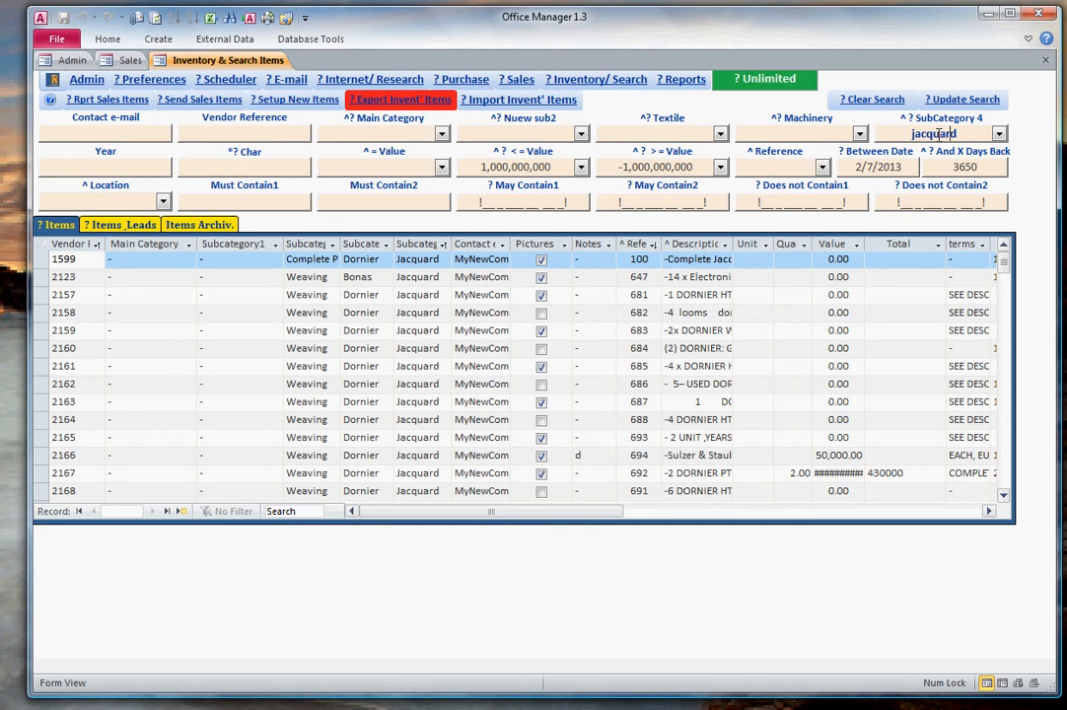
pyautogui.doubleClick(937, 134)
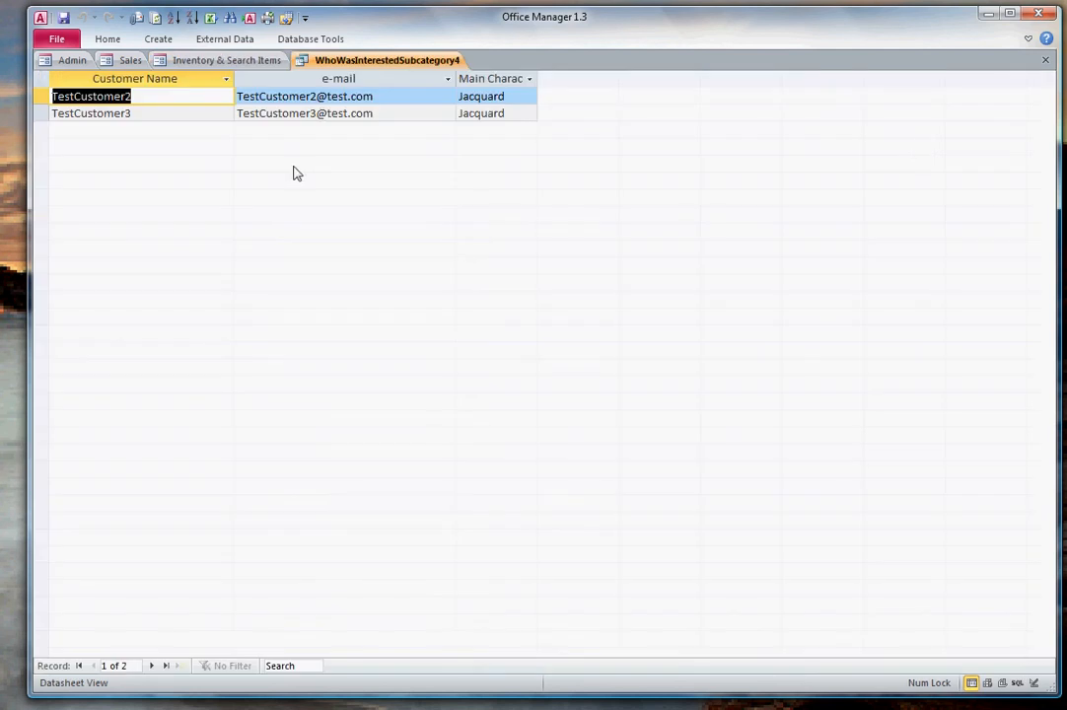
pyautogui.click(138, 114)
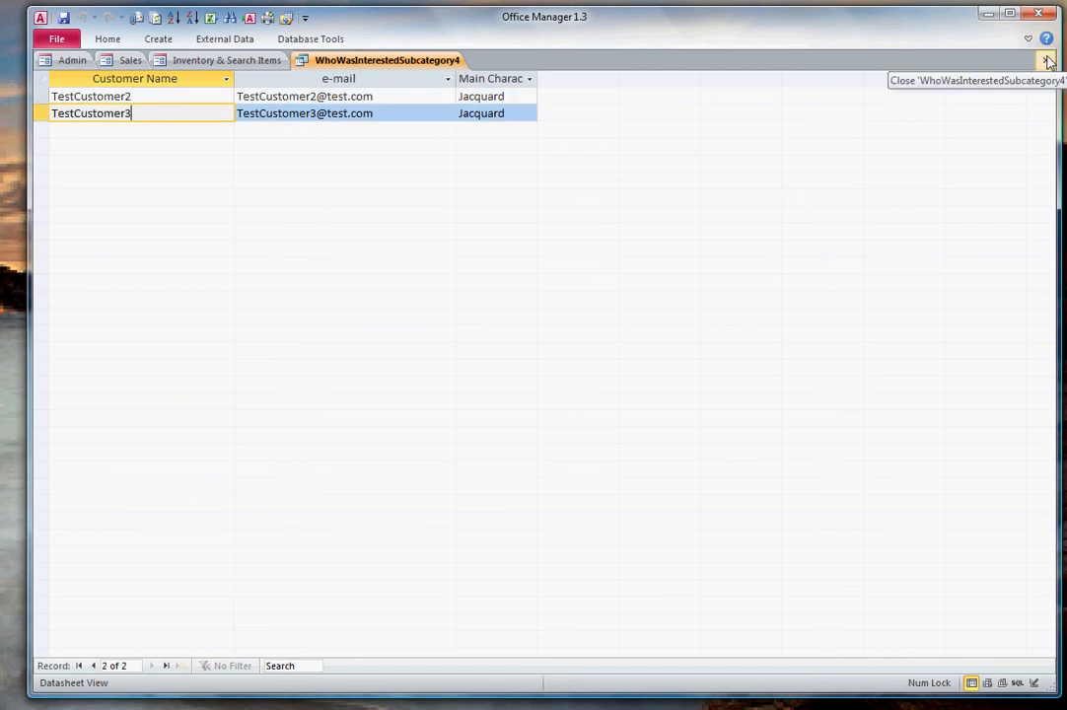
pyautogui.click(1048, 61)
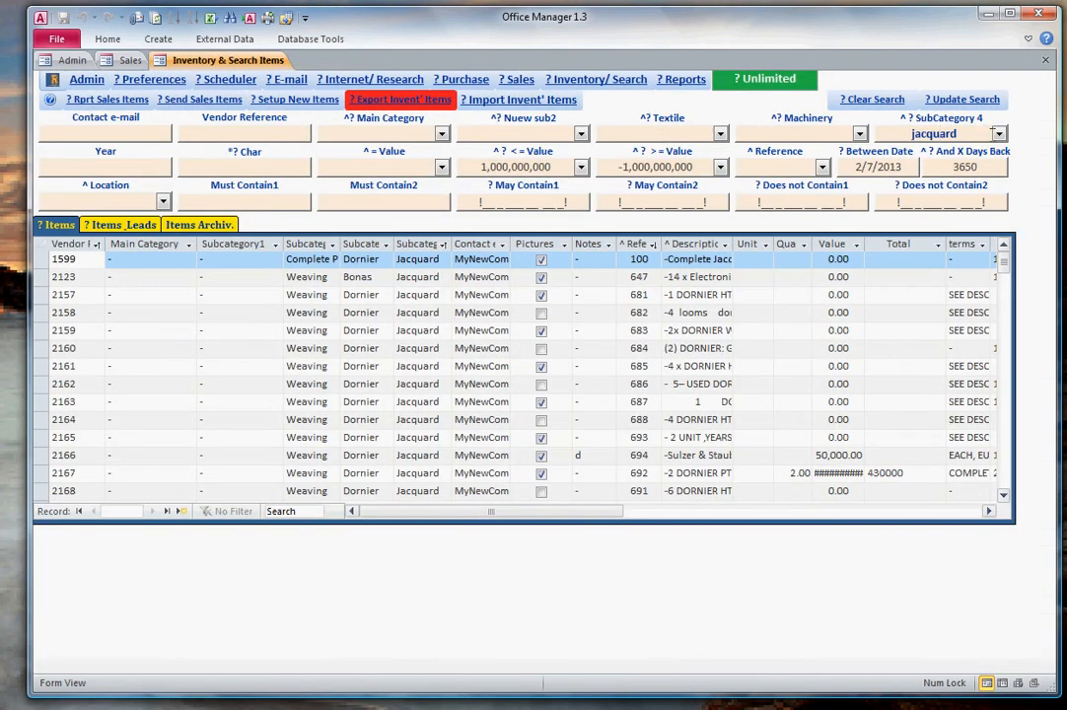
# Step: Set the SubCategory 4 search to Jigger, view the customers interested in it, and close the list
pyautogui.click(998, 133)
pyautogui.click(933, 166)
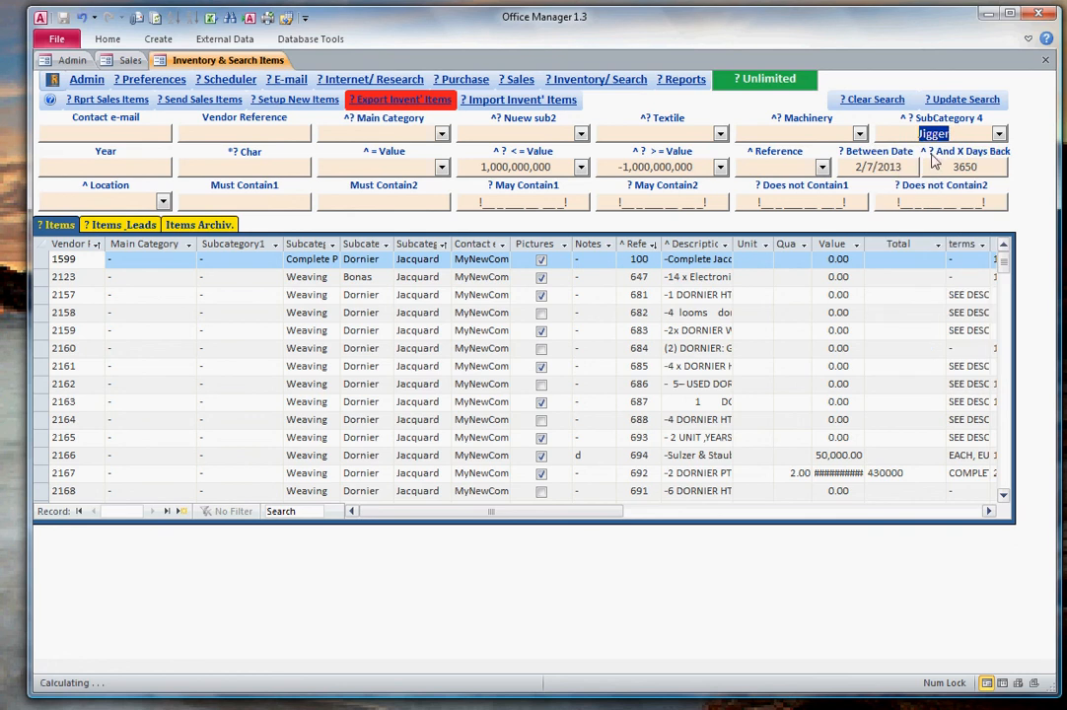
pyautogui.click(933, 164)
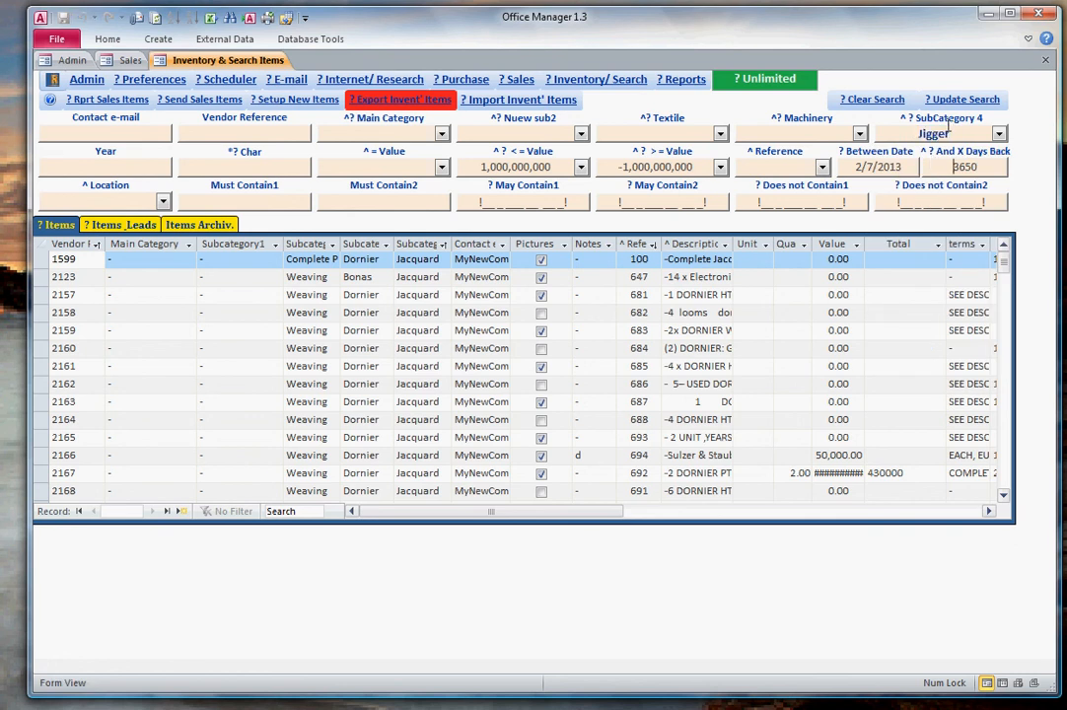
pyautogui.click(946, 120)
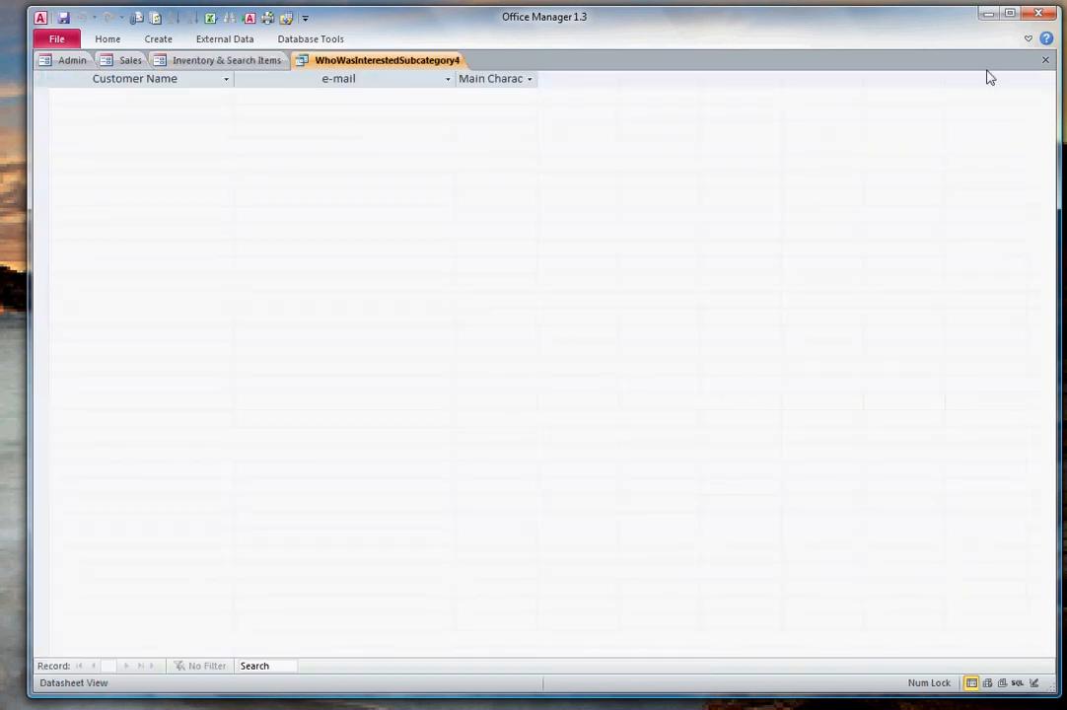
pyautogui.click(1045, 60)
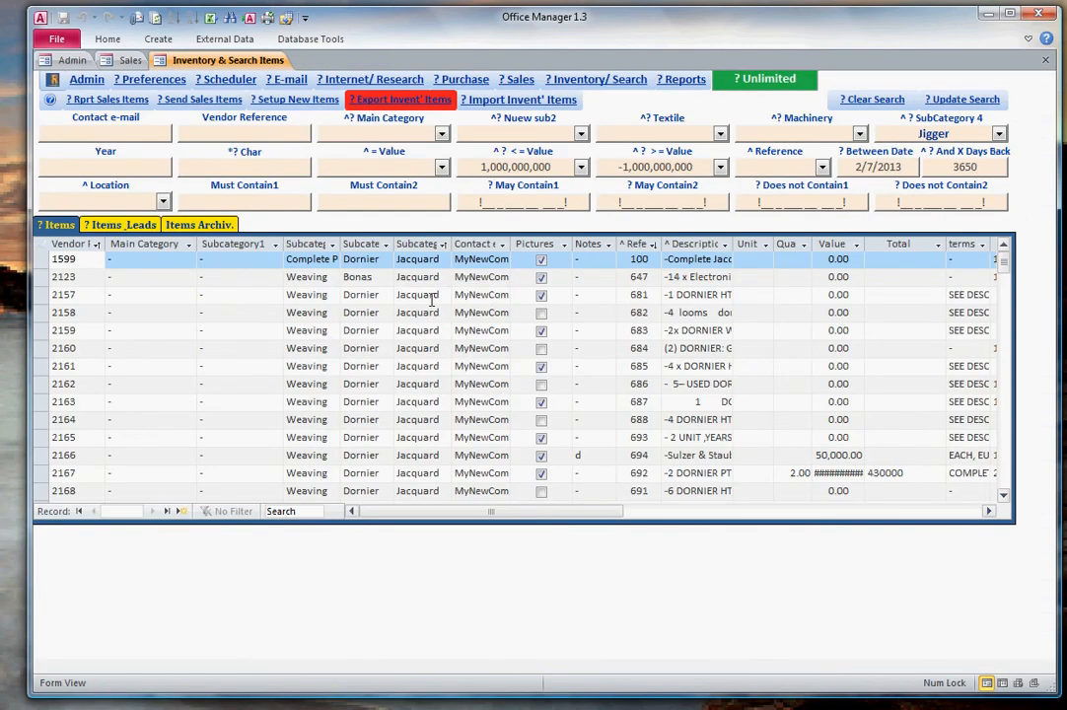
# Step: Set the SubCategory 4 search value to Jacquard and return to the item results
pyautogui.click(956, 125)
pyautogui.write('Jacquard')
pyautogui.press('Return')
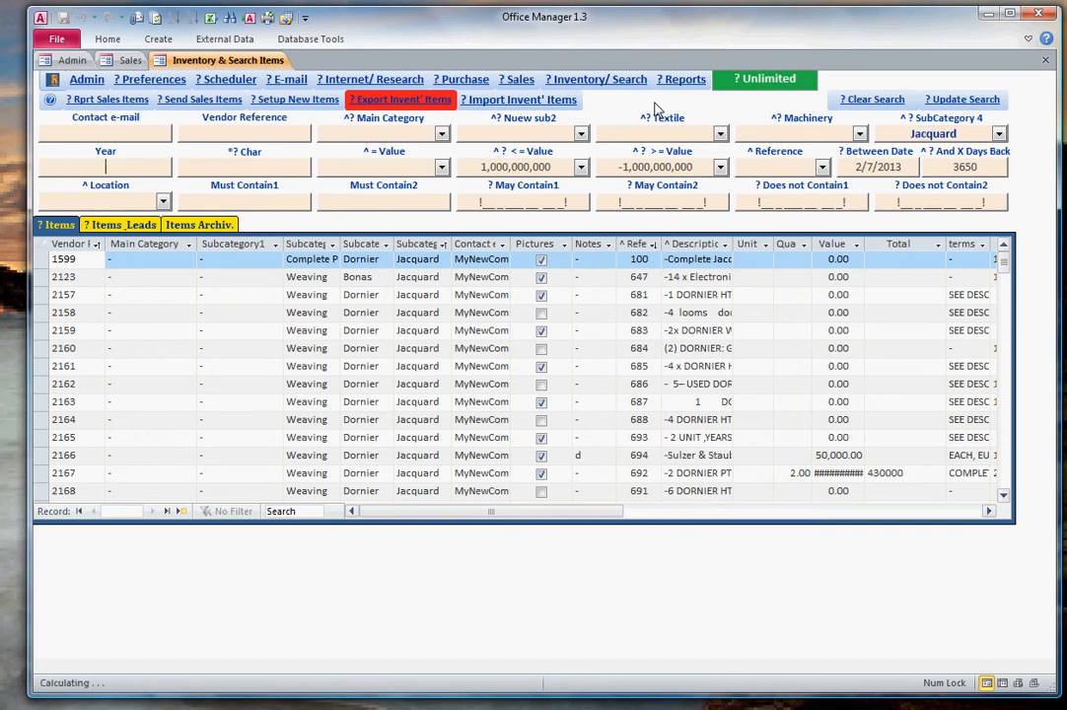
pyautogui.click(491, 258)
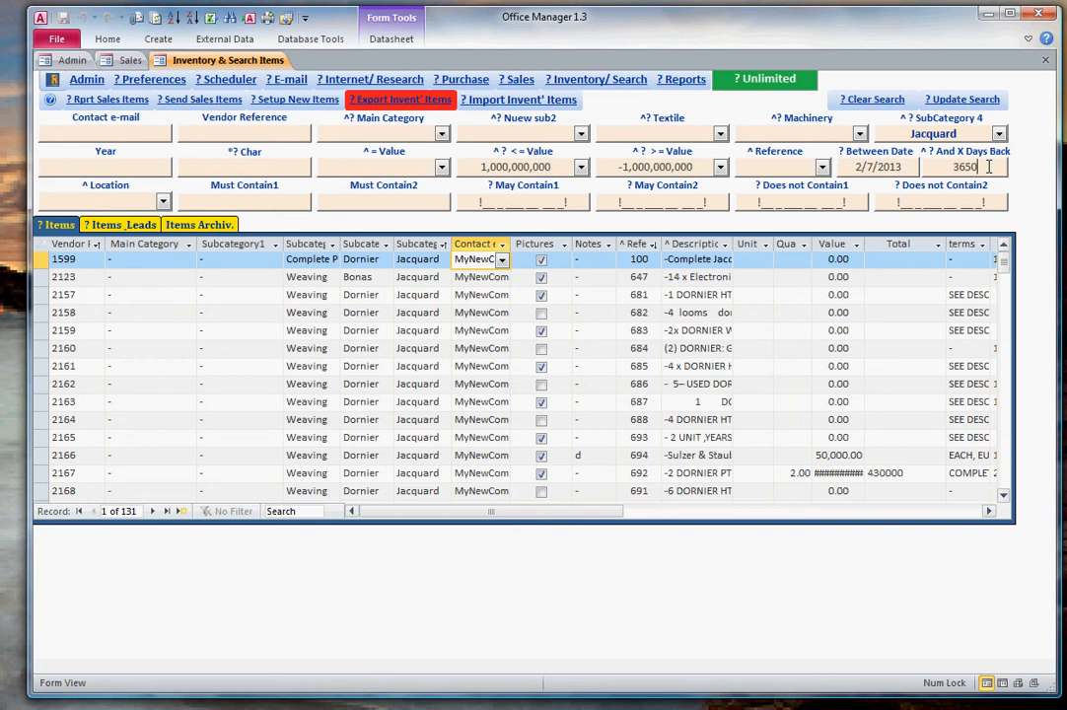
# Step: Limit the Jacquard search to items from the last 20 days and check the date columns in the results
pyautogui.click(990, 166)
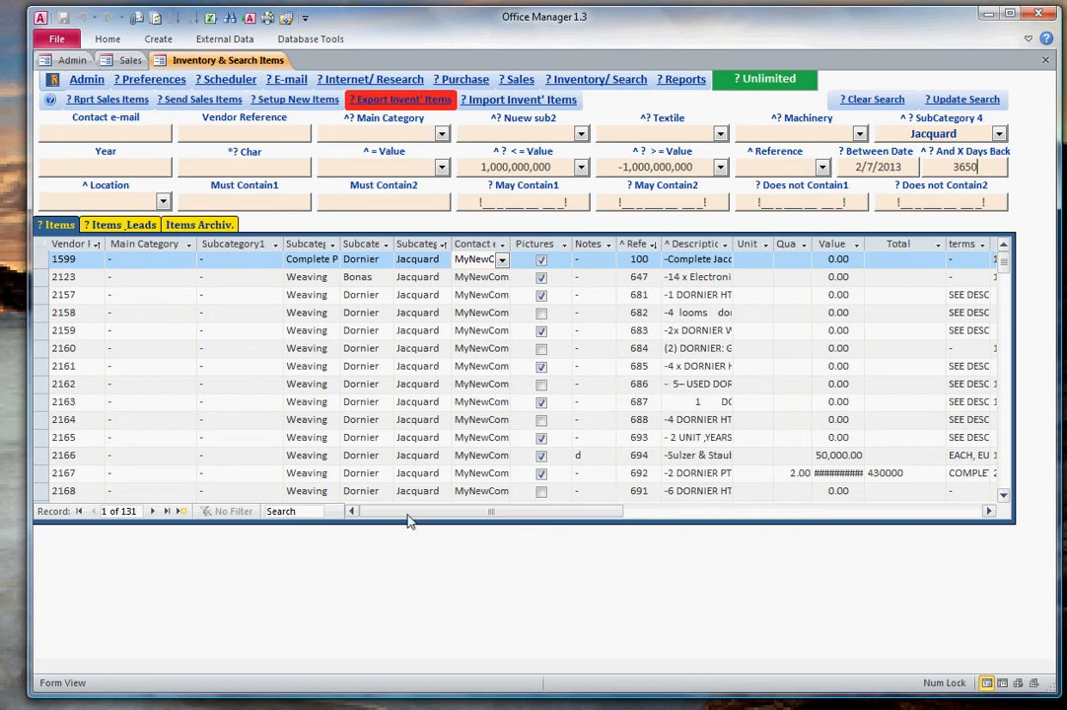
pyautogui.doubleClick(974, 168)
pyautogui.write('20')
pyautogui.click(699, 293)
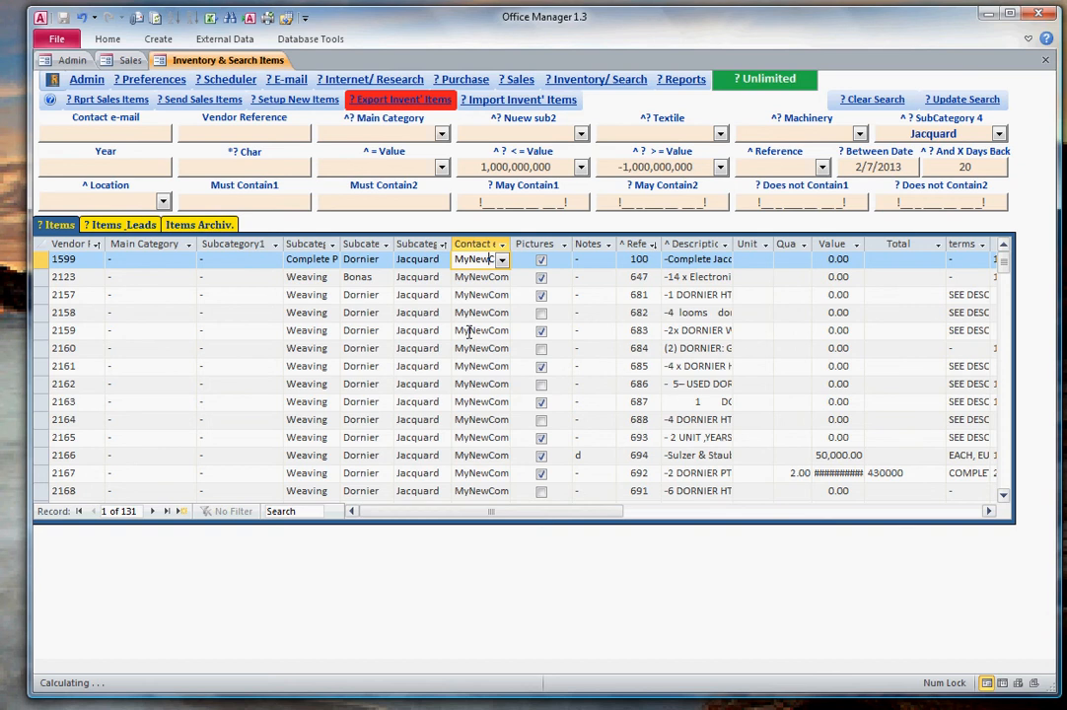
pyautogui.moveTo(534, 512); pyautogui.dragTo(597, 514)
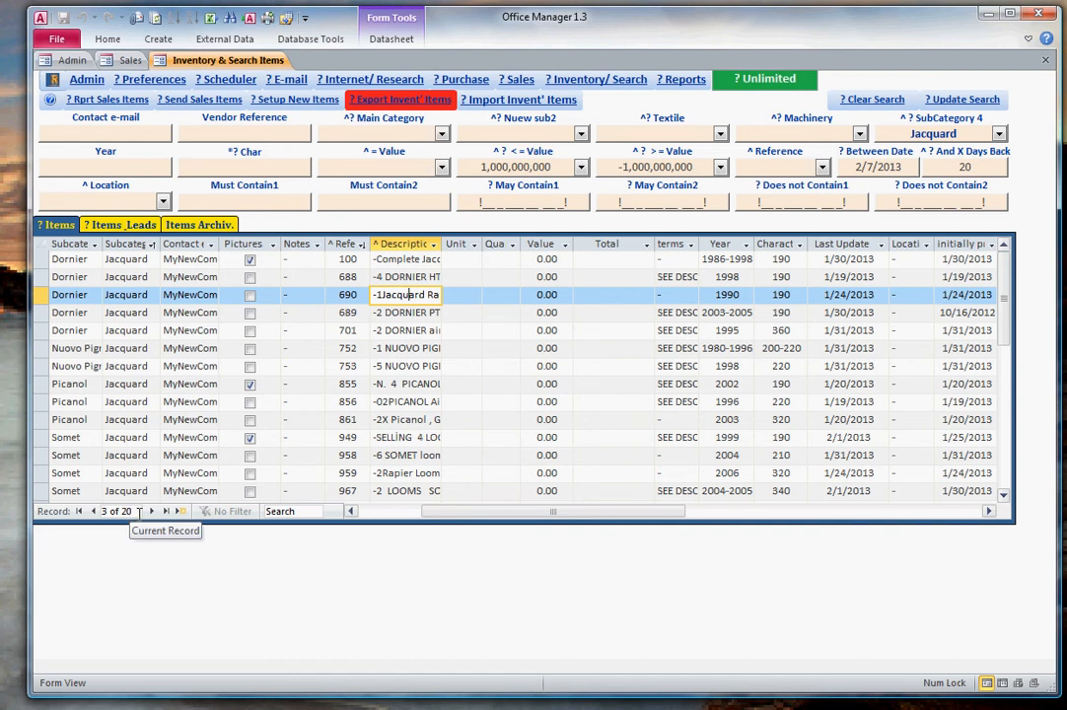
# Step: Open the list of customers interested in Jacquard, copy its e-mail column, and close the list
pyautogui.doubleClick(923, 136)
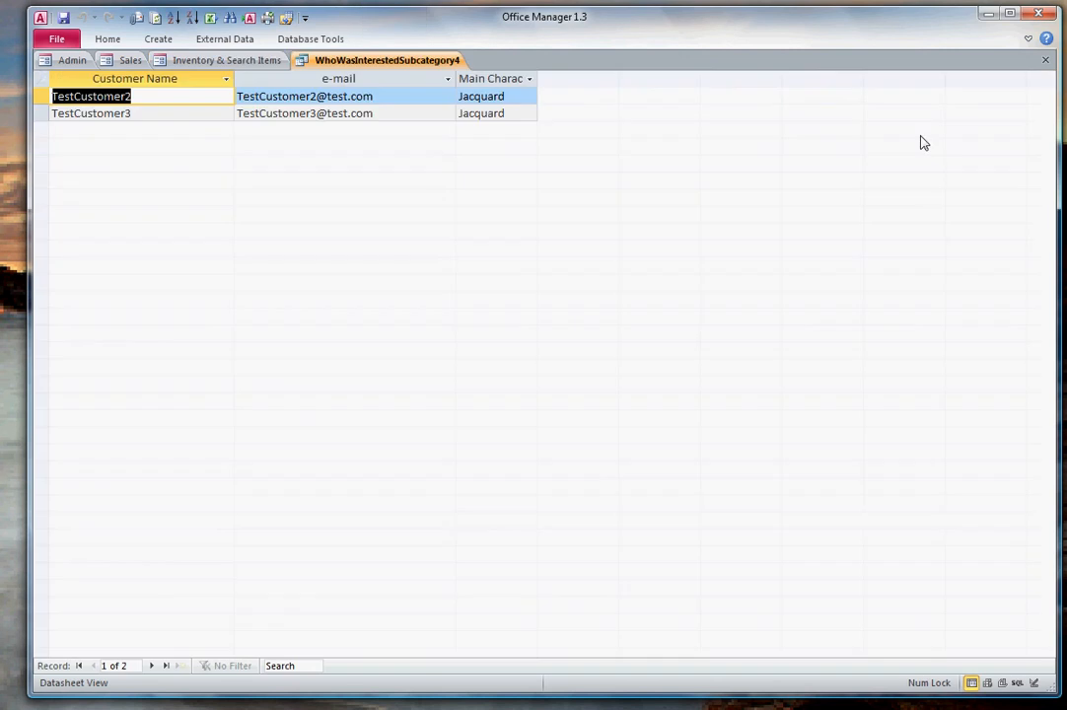
pyautogui.rightClick(382, 79)
pyautogui.click(421, 138)
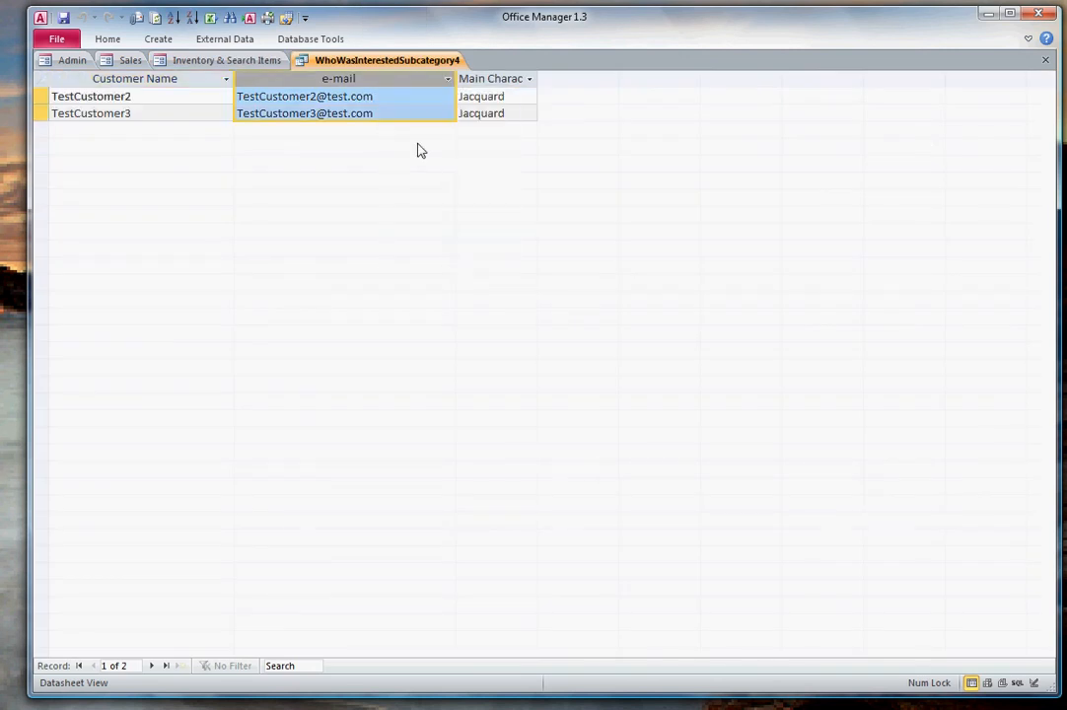
pyautogui.click(1046, 62)
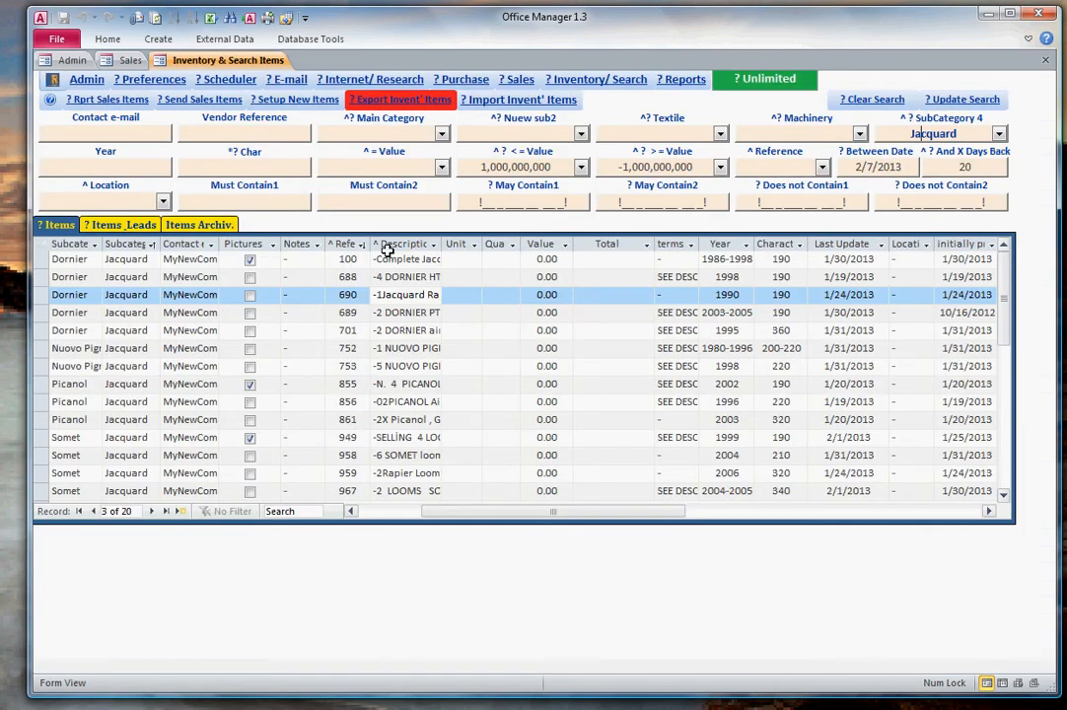
# Step: Copy the columns from Reference through Charact for all the filtered Jacquard items
pyautogui.click(409, 295)
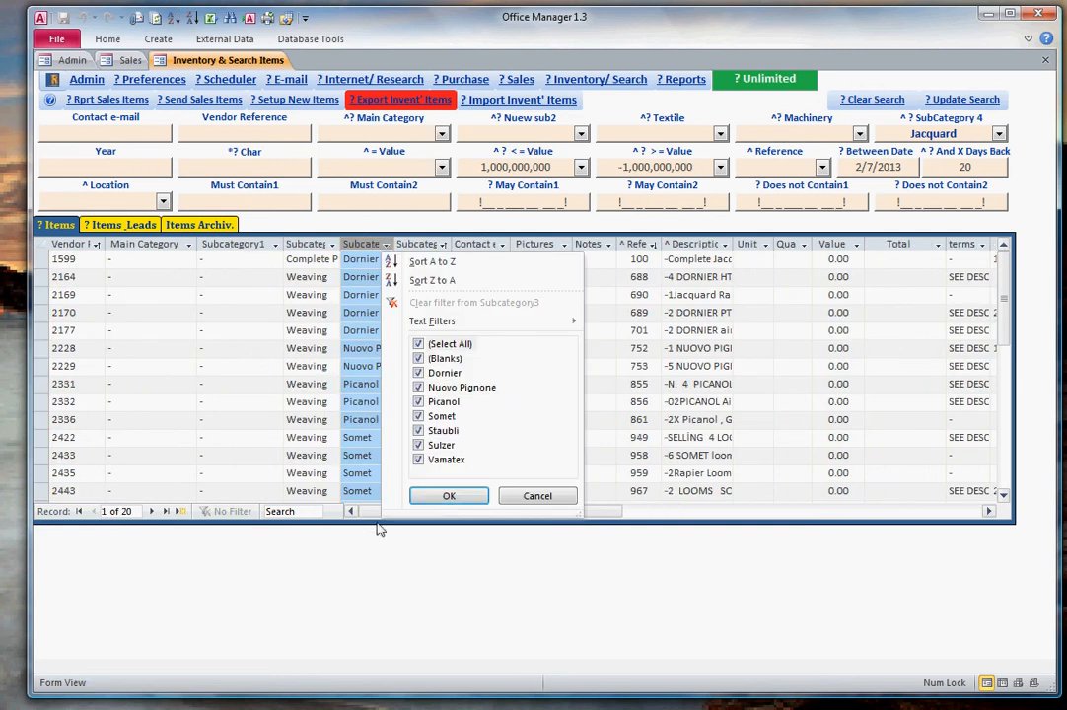
pyautogui.click(365, 250)
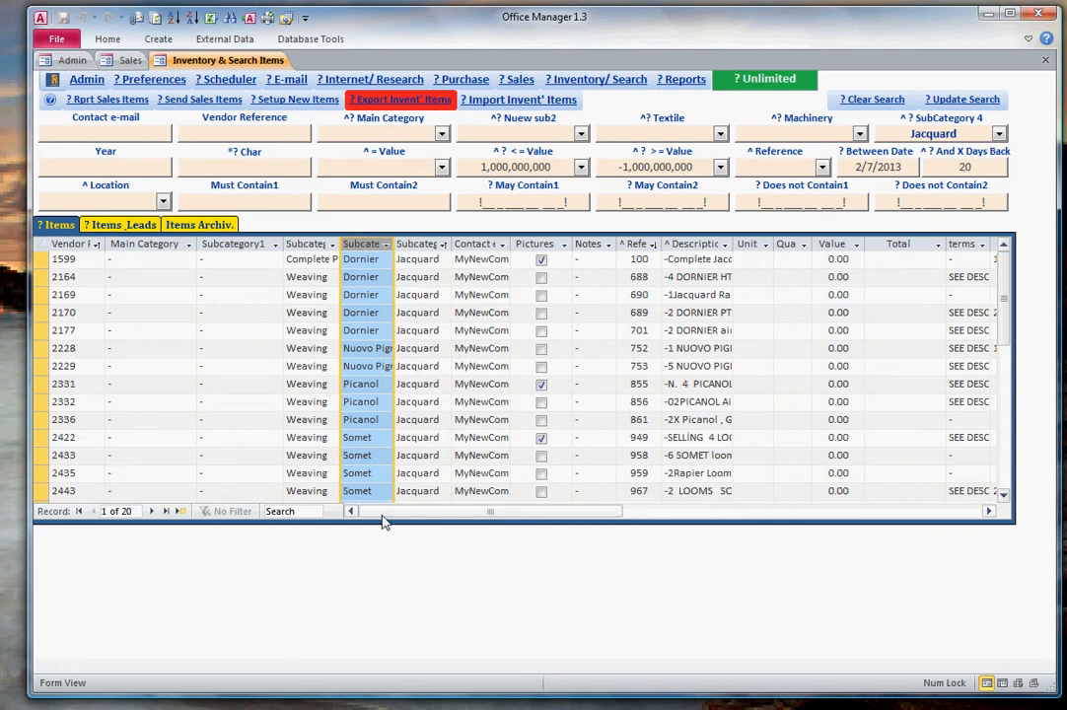
pyautogui.moveTo(383, 517); pyautogui.dragTo(430, 530)
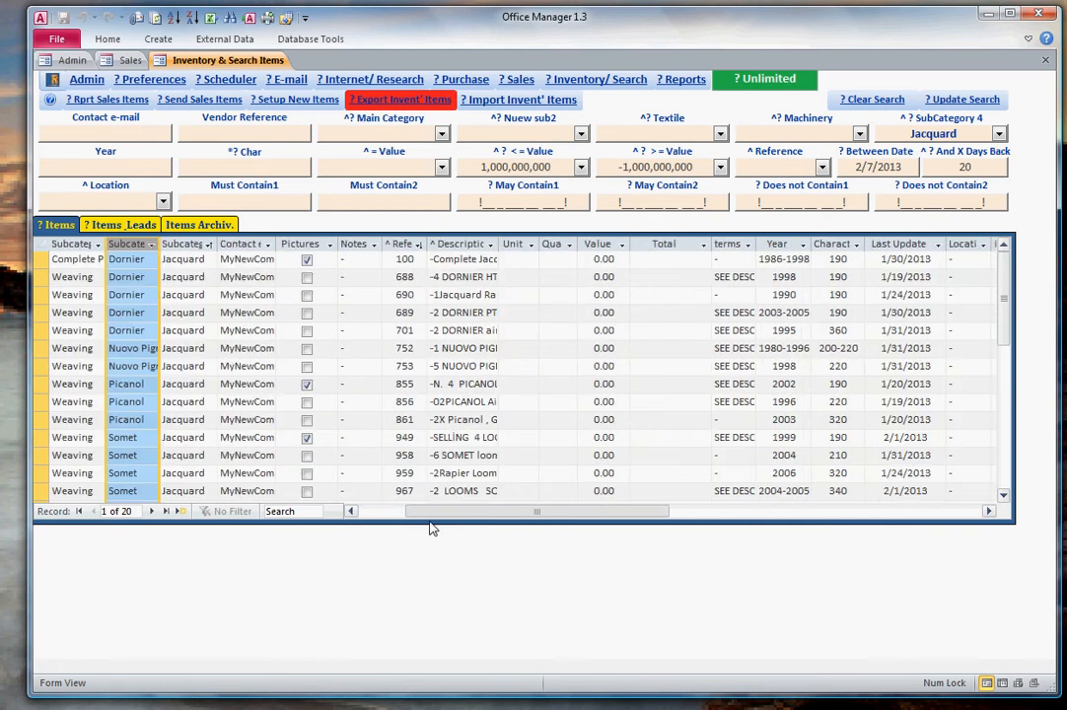
pyautogui.click(399, 244)
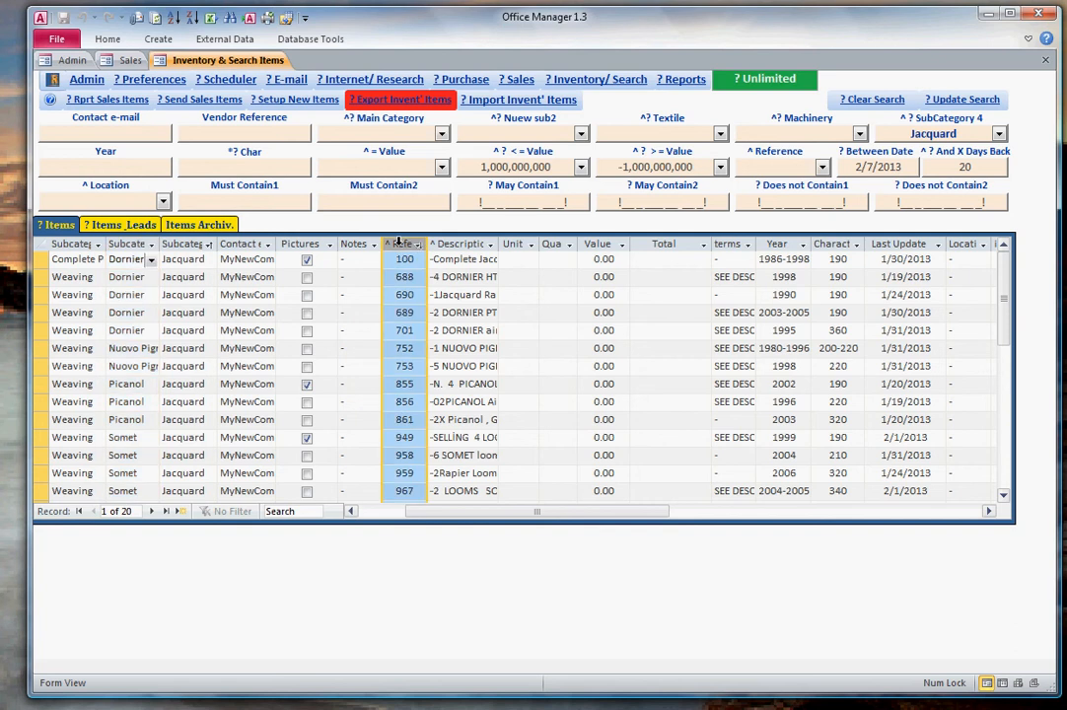
pyautogui.hotkey('shift', 'Right')
pyautogui.hotkey('shift', 'Right')
pyautogui.hotkey('shift', 'Right')
pyautogui.hotkey('shift', 'Right')
pyautogui.hotkey('shift', 'Right')
pyautogui.hotkey('shift', 'Right')
pyautogui.hotkey('shift', 'Right')
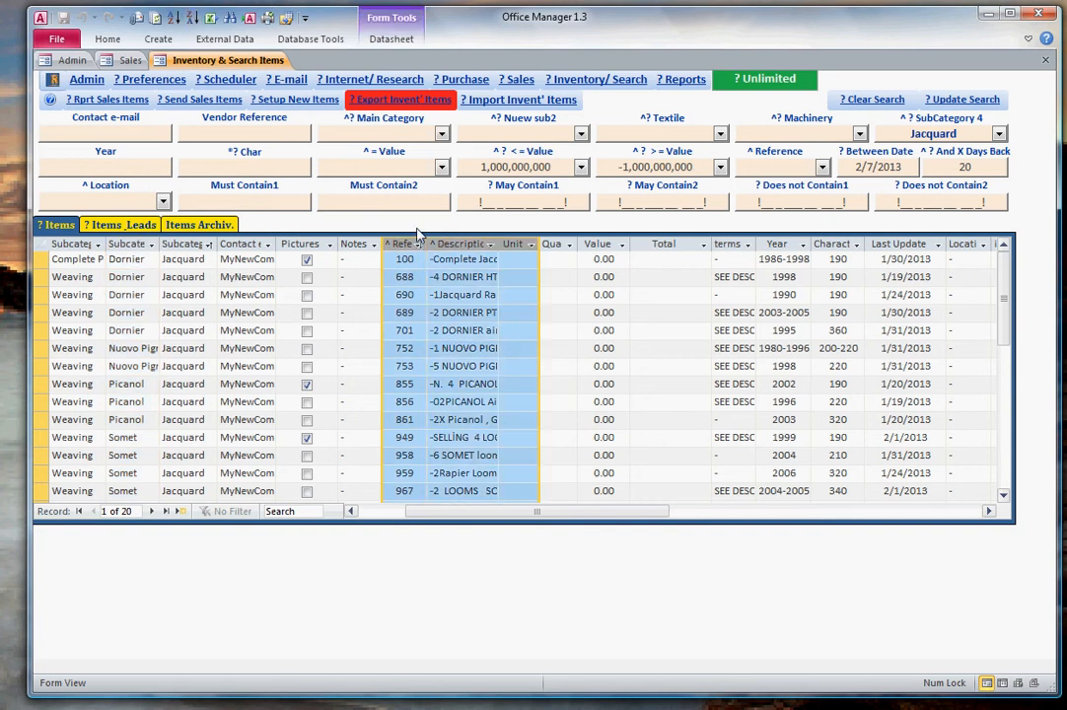
pyautogui.hotkey('shift', 'Right')
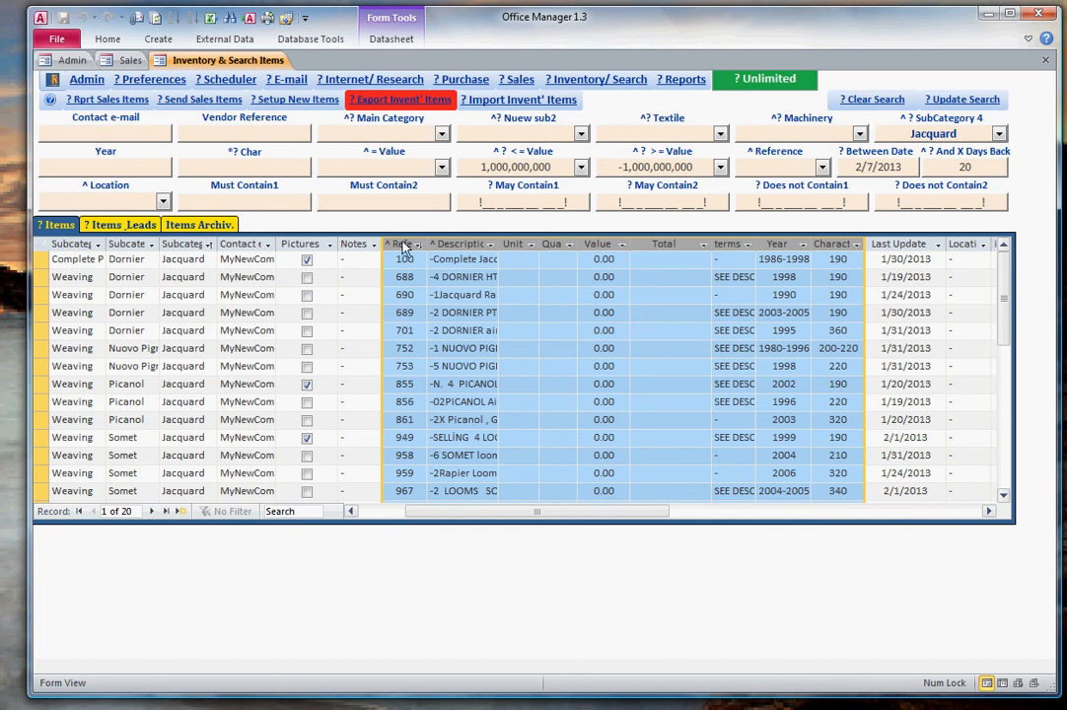
pyautogui.rightClick(444, 263)
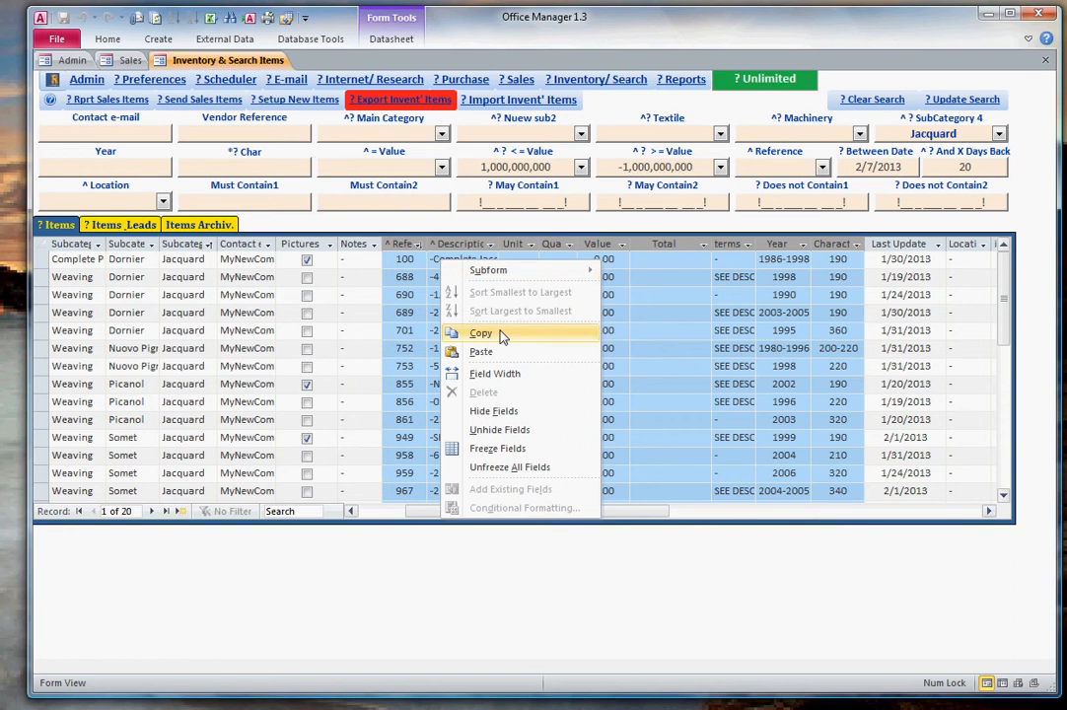
pyautogui.click(500, 332)
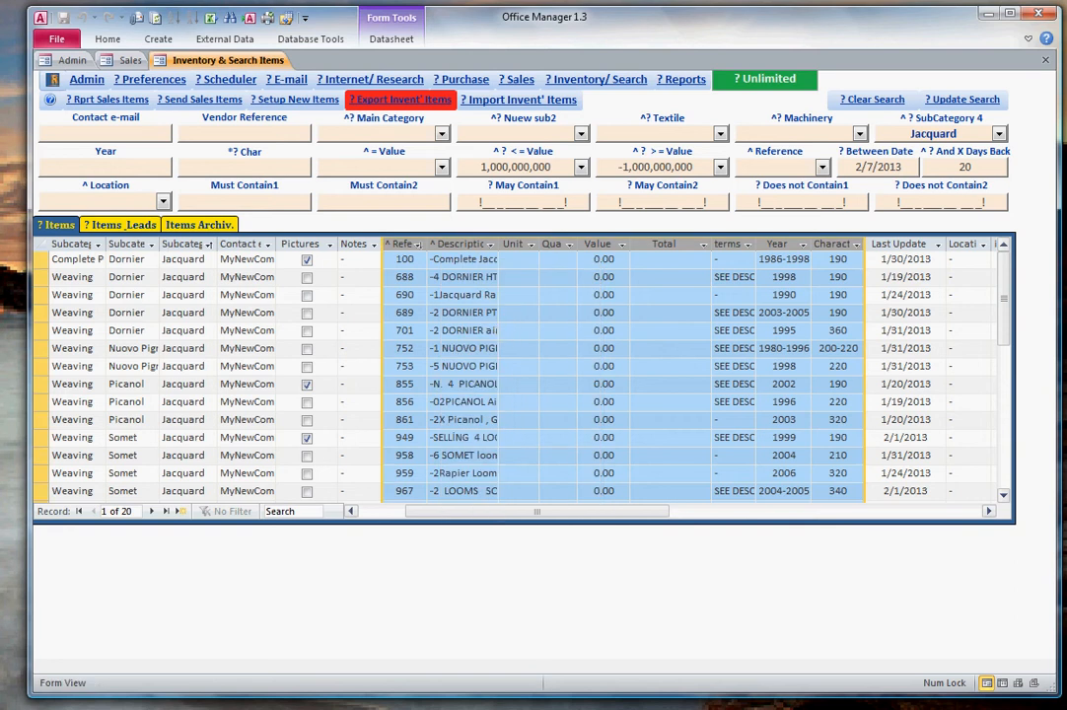
# Step: Generate the sales items report for the filtered items, examine its listings and picture download link up close, and close it
pyautogui.click(765, 100)
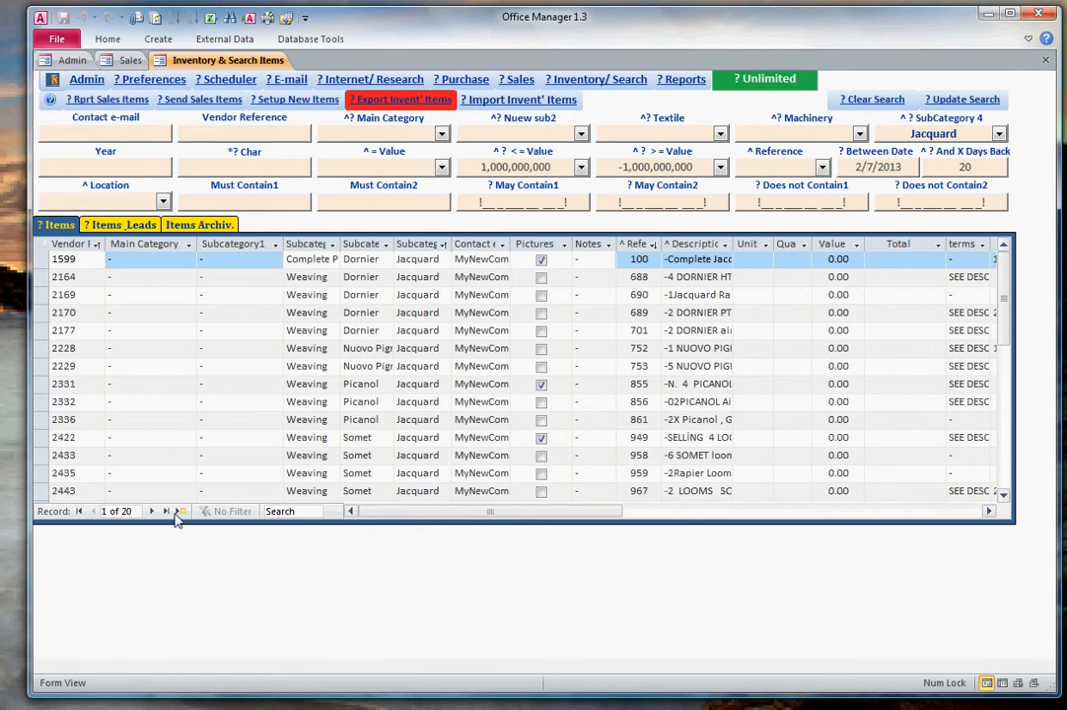
pyautogui.click(98, 104)
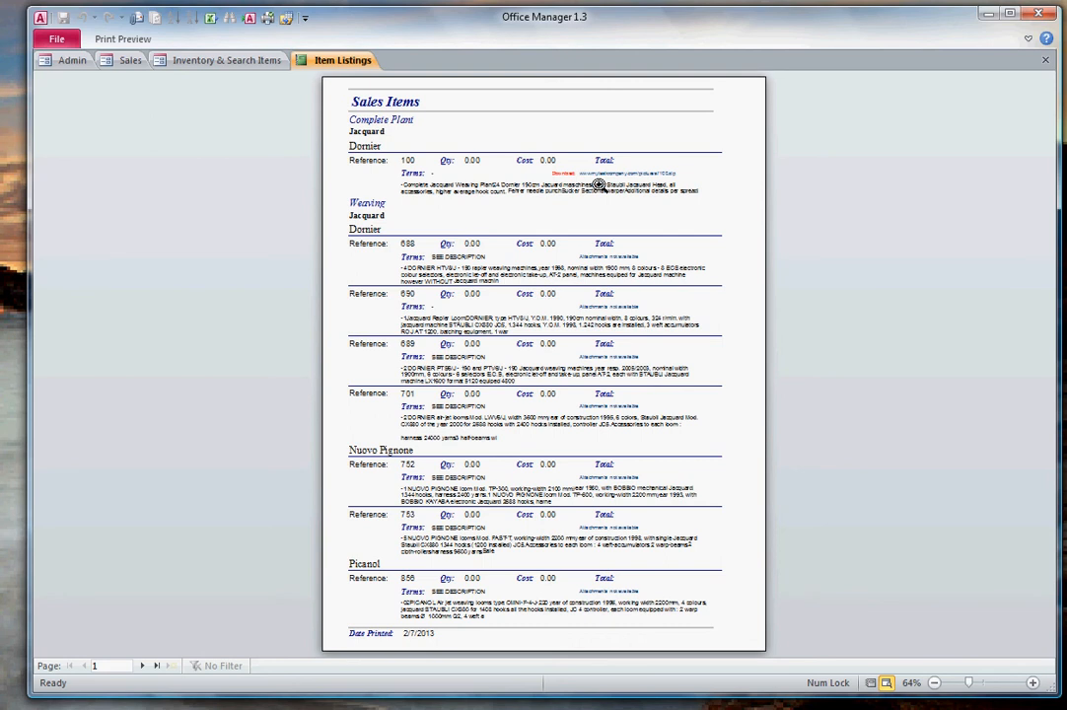
pyautogui.click(598, 184)
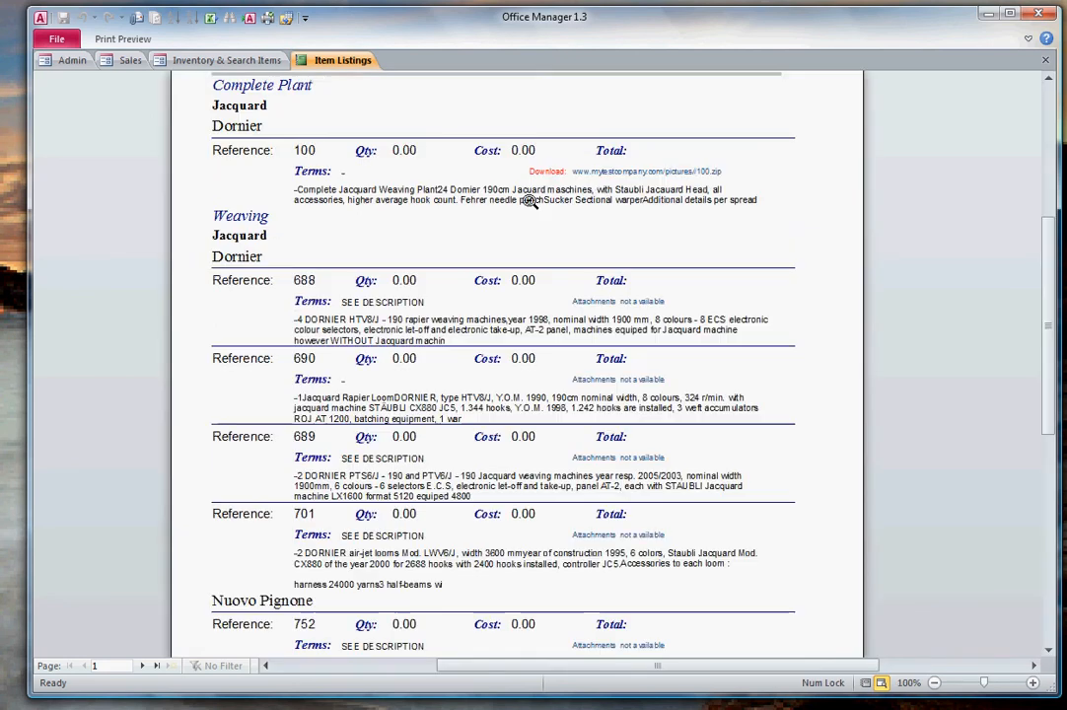
pyautogui.scroll(2, 528, 206)
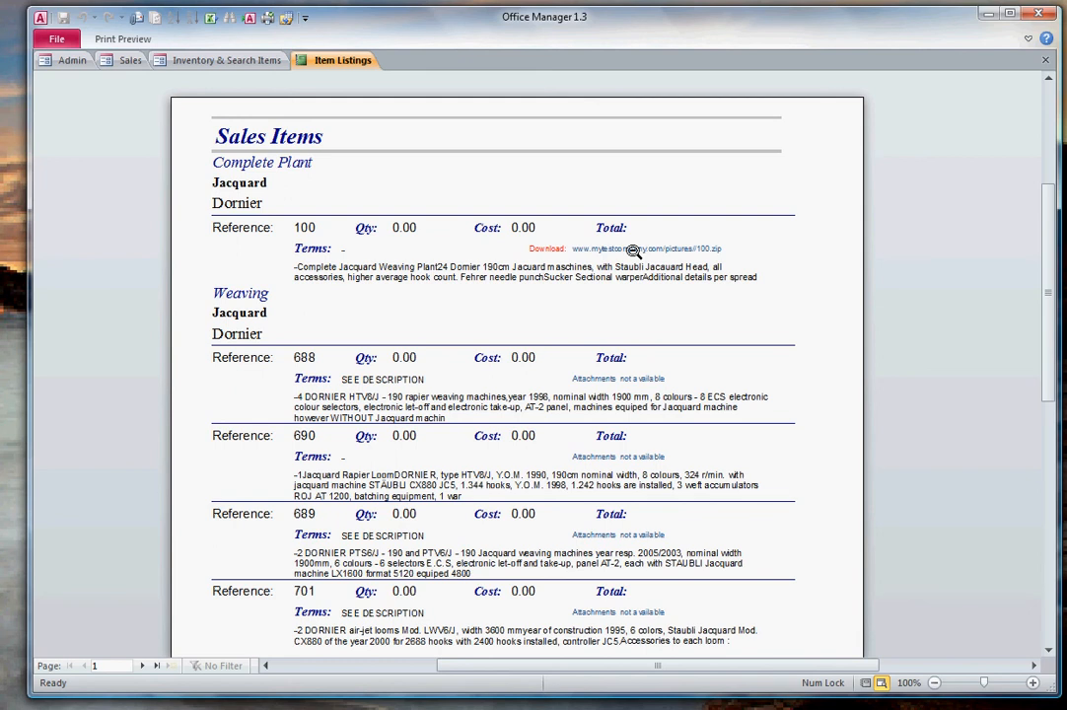
pyautogui.click(1045, 60)
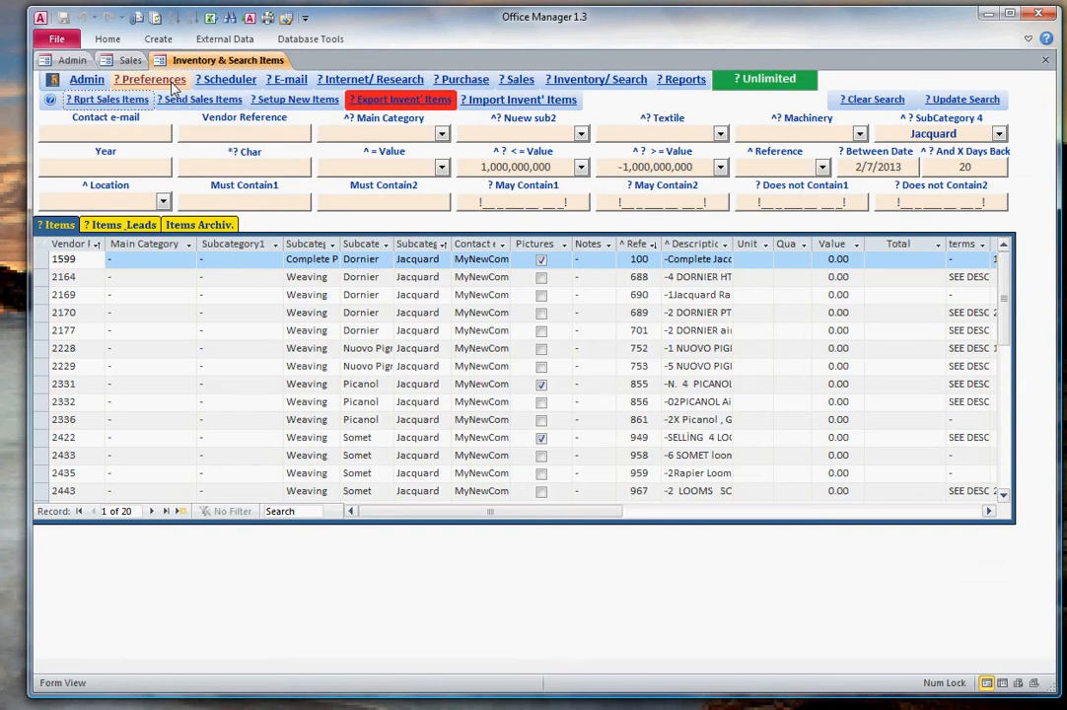
# Step: Set the Rprt-Items Listing Title preference to "Inventory Items" and save the preferences
pyautogui.click(176, 80)
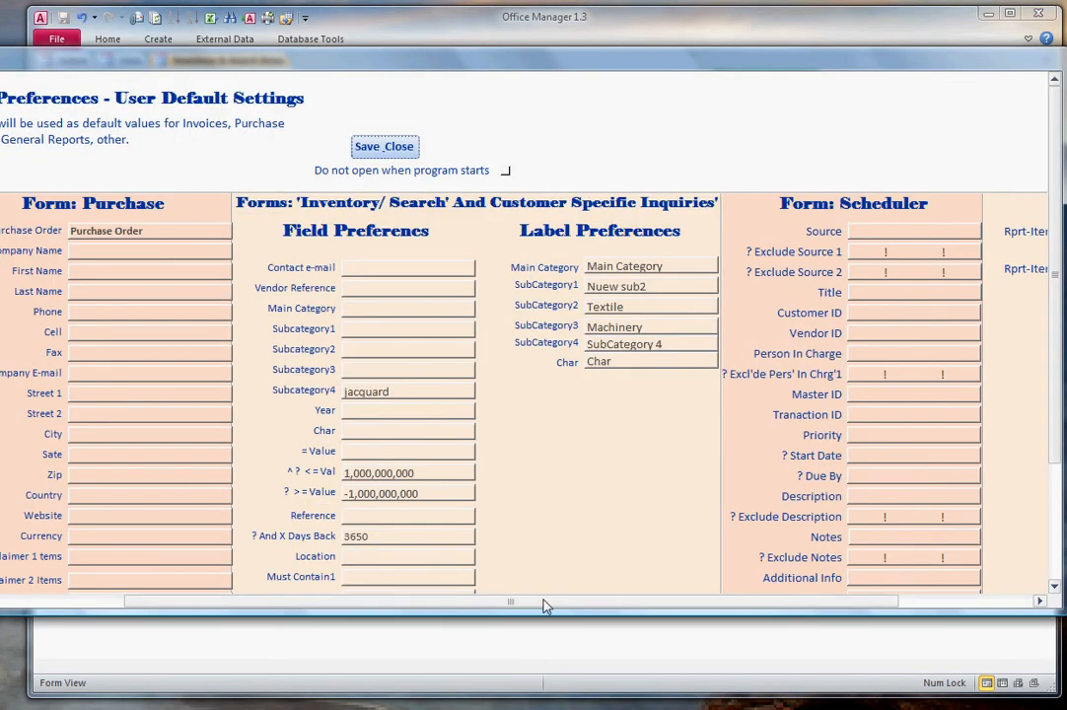
pyautogui.moveTo(546, 603); pyautogui.dragTo(767, 618)
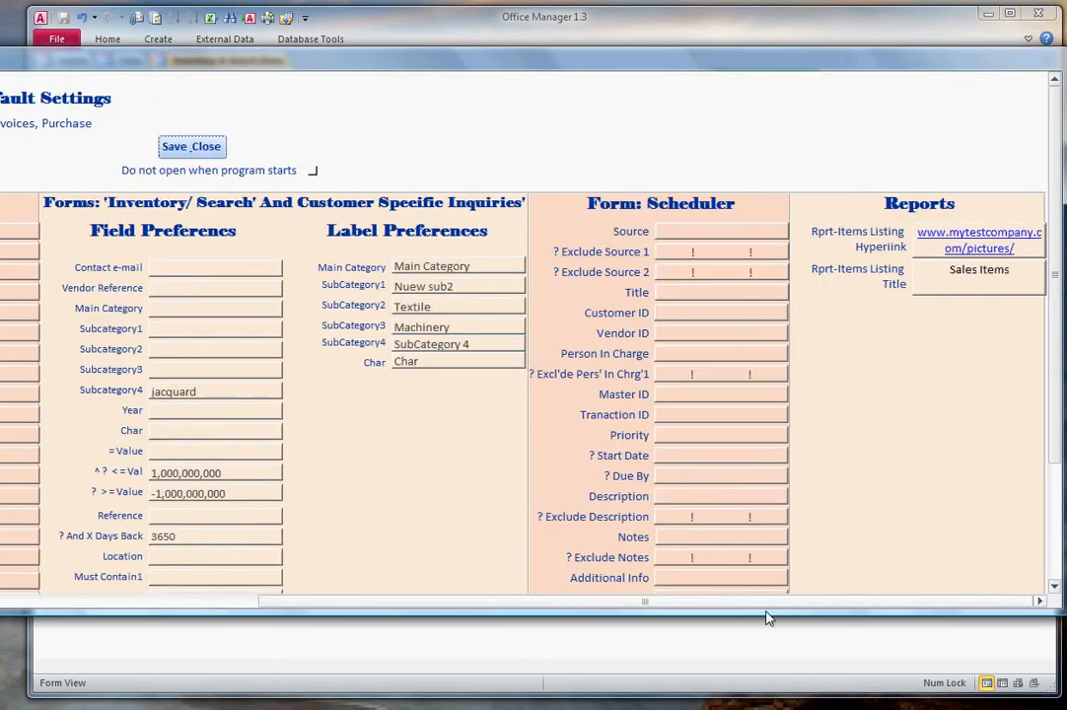
pyautogui.click(1016, 268)
pyautogui.moveTo(1010, 270); pyautogui.dragTo(943, 267)
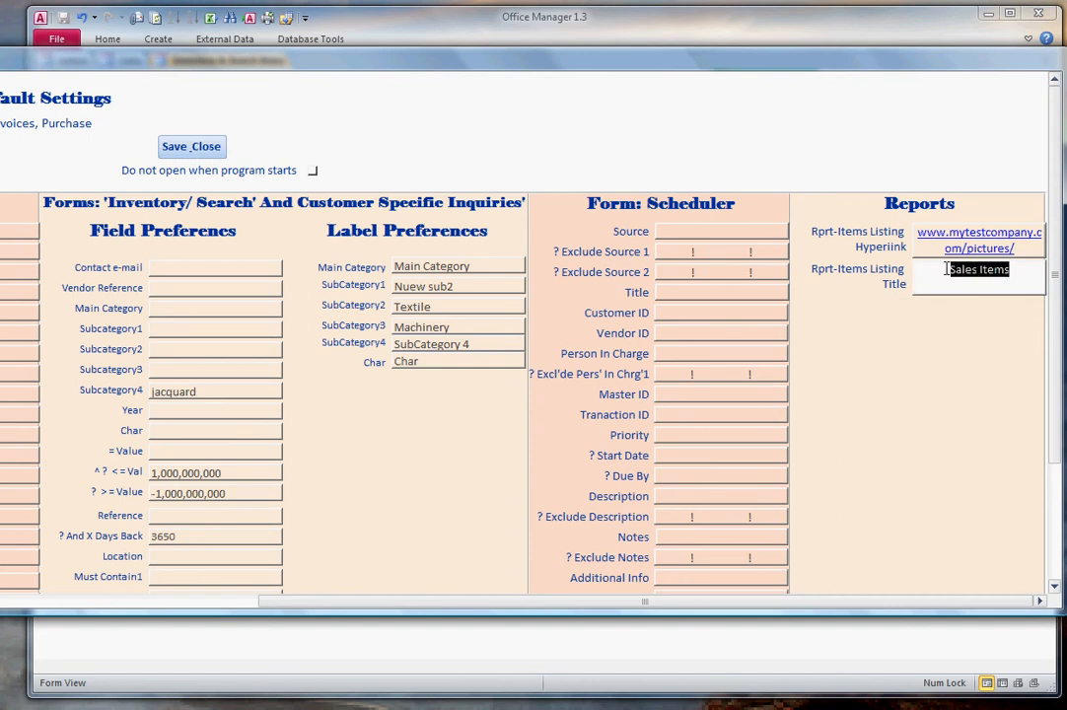
pyautogui.write('Inv')
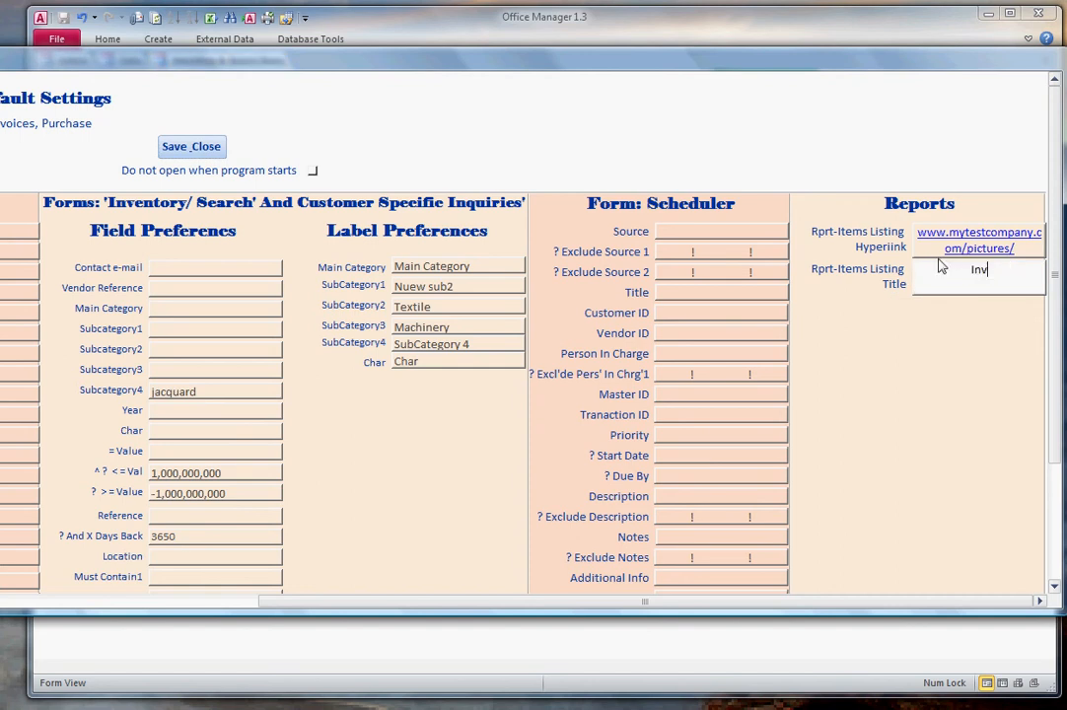
pyautogui.write('entory Items')
pyautogui.click(190, 147)
pyautogui.click(552, 289)
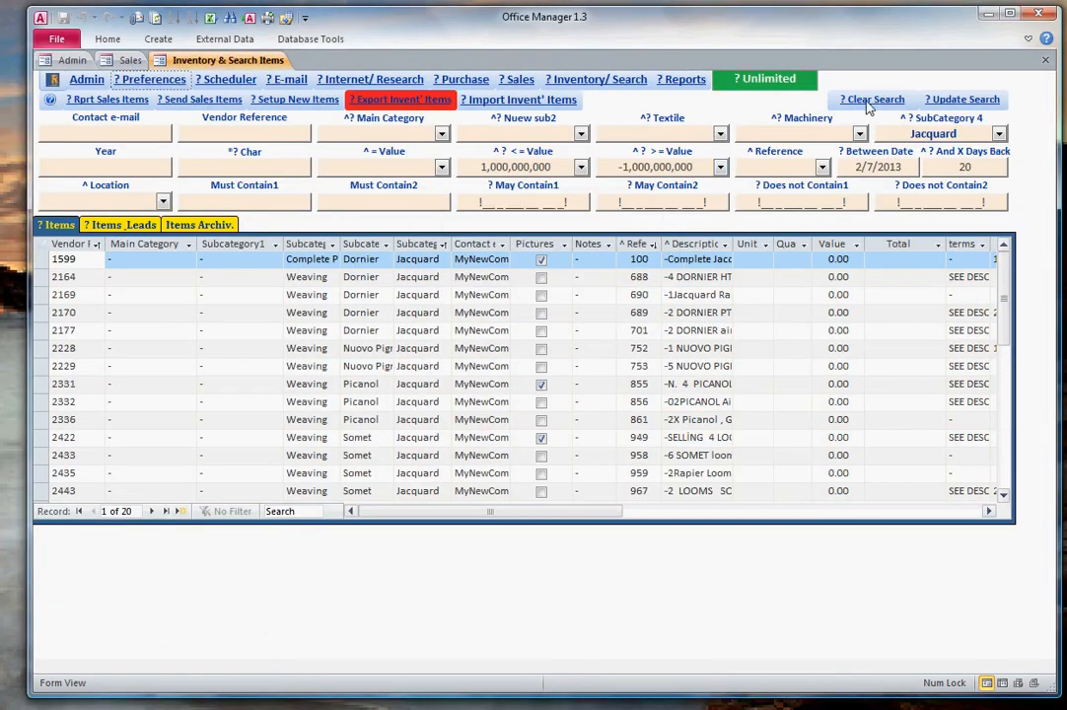
# Step: Update the search, generate the sales items report, examine its title and listings up close, and close it
pyautogui.click(962, 102)
pyautogui.click(91, 102)
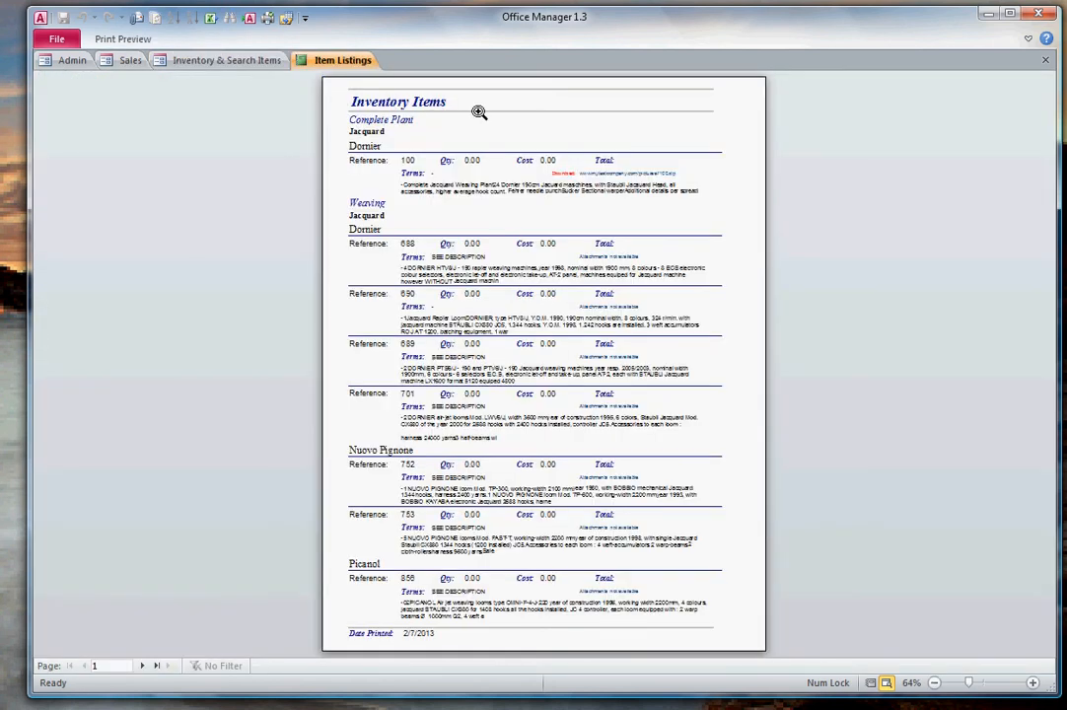
pyautogui.click(591, 141)
pyautogui.scroll(1, 592, 192)
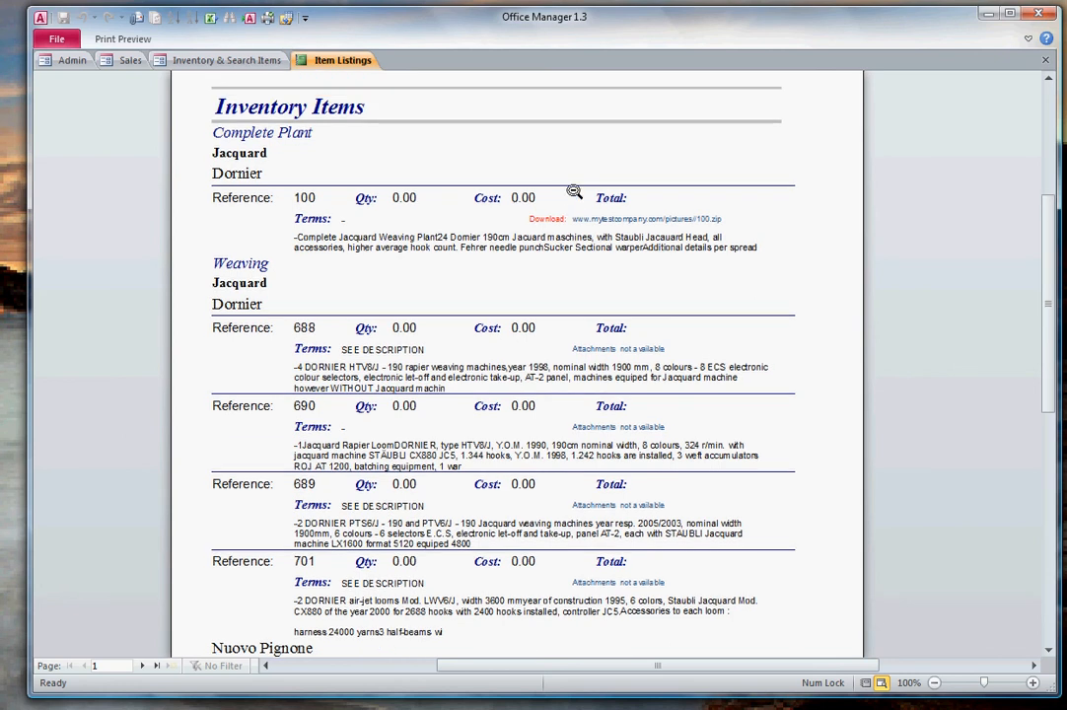
pyautogui.click(1044, 65)
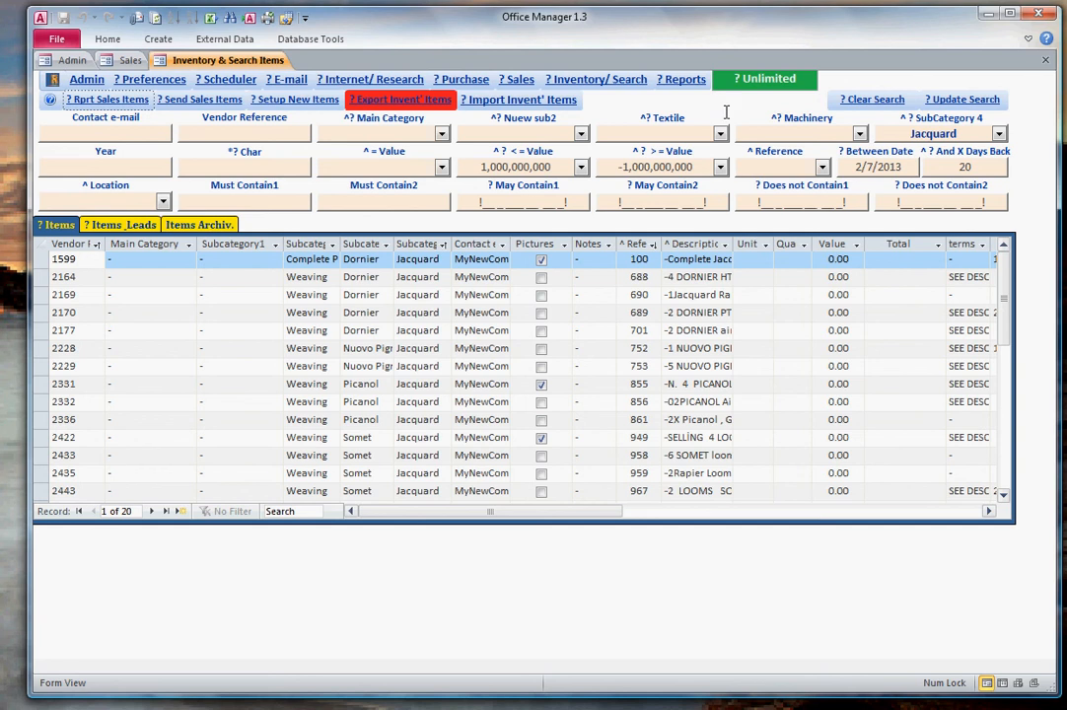
# Step: Examine the Rprt-Items Listing Hyperlink preference, close the preferences, and review the filtered items' reference numbers and picture flags
pyautogui.click(135, 79)
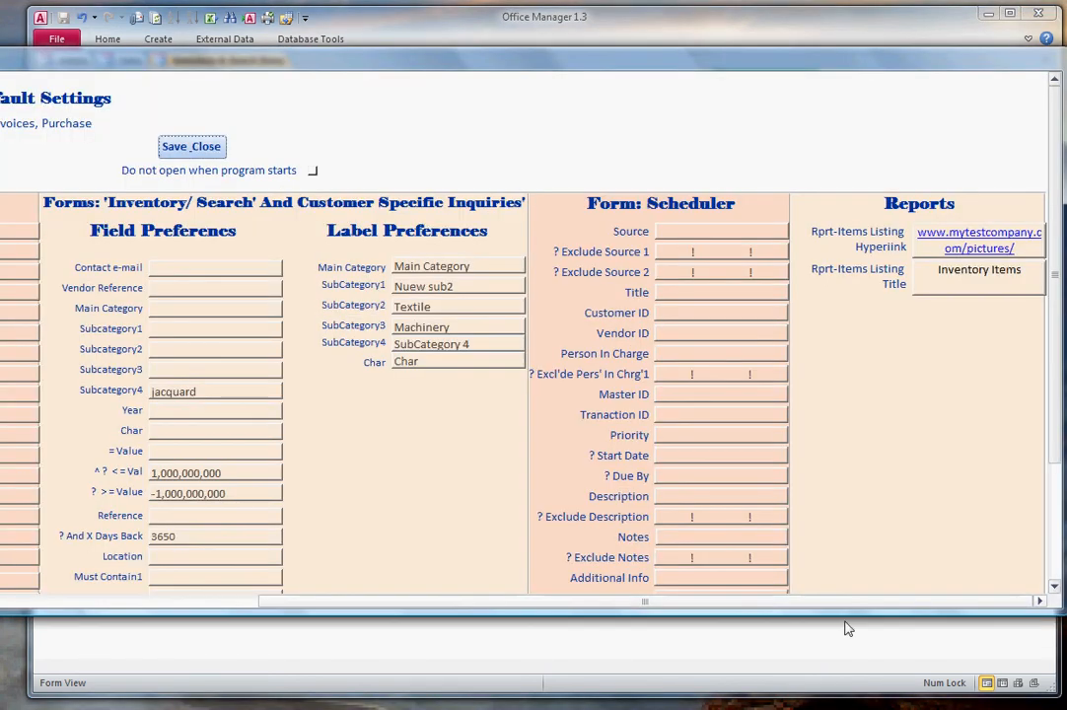
pyautogui.click(1015, 249)
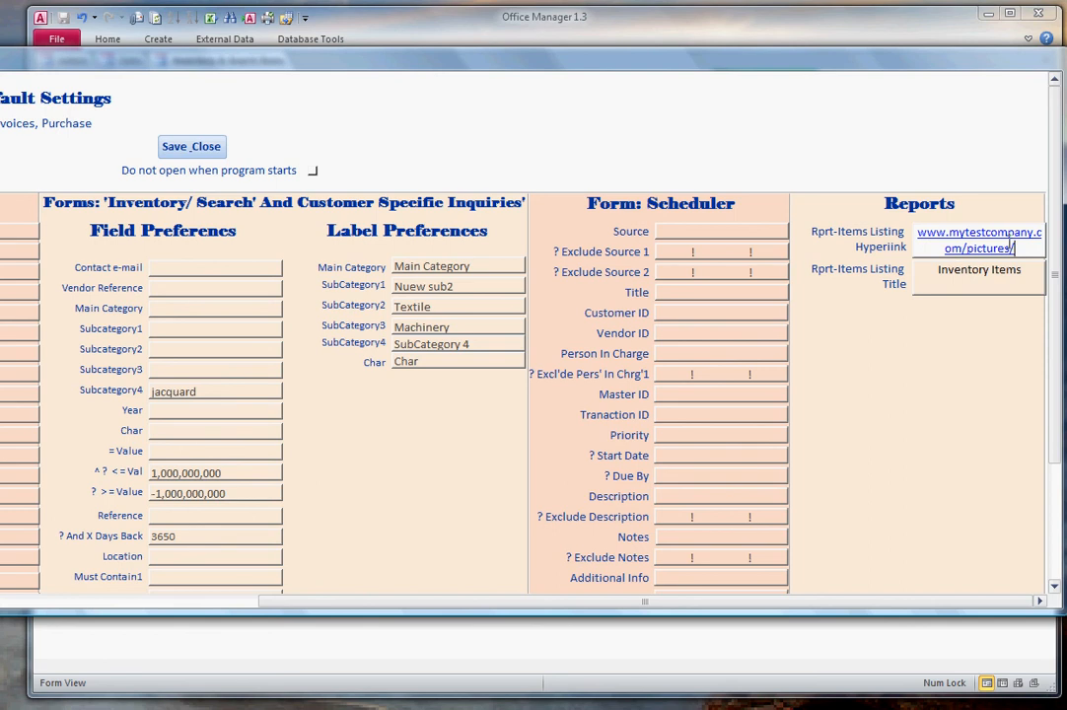
pyautogui.click(202, 148)
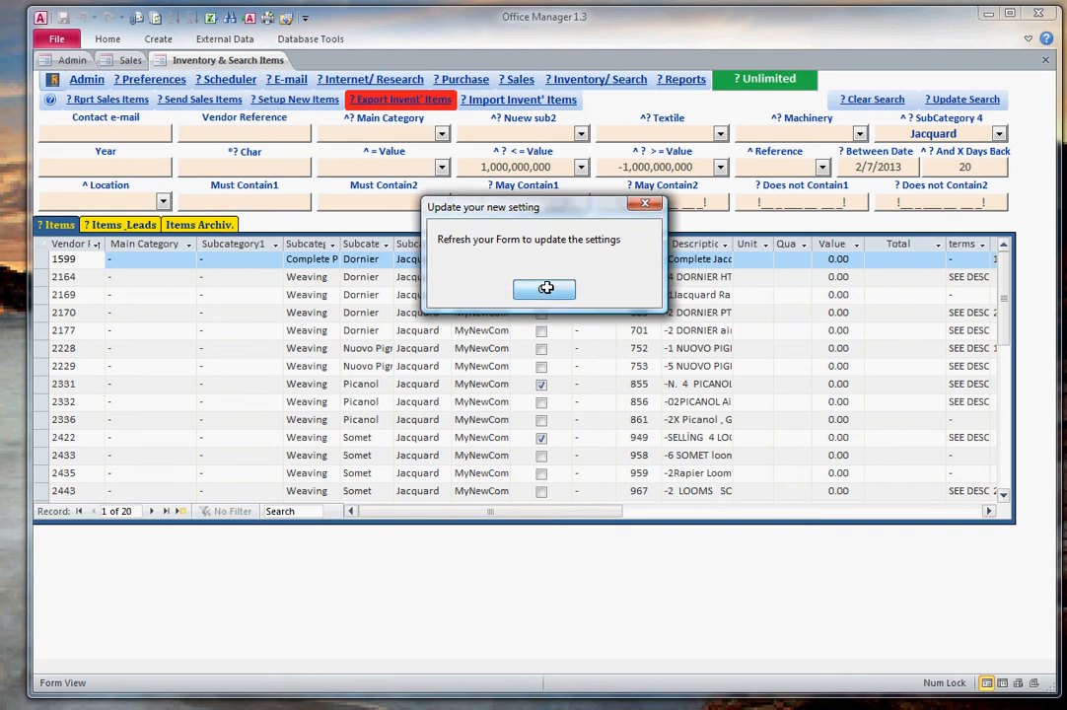
pyautogui.click(545, 291)
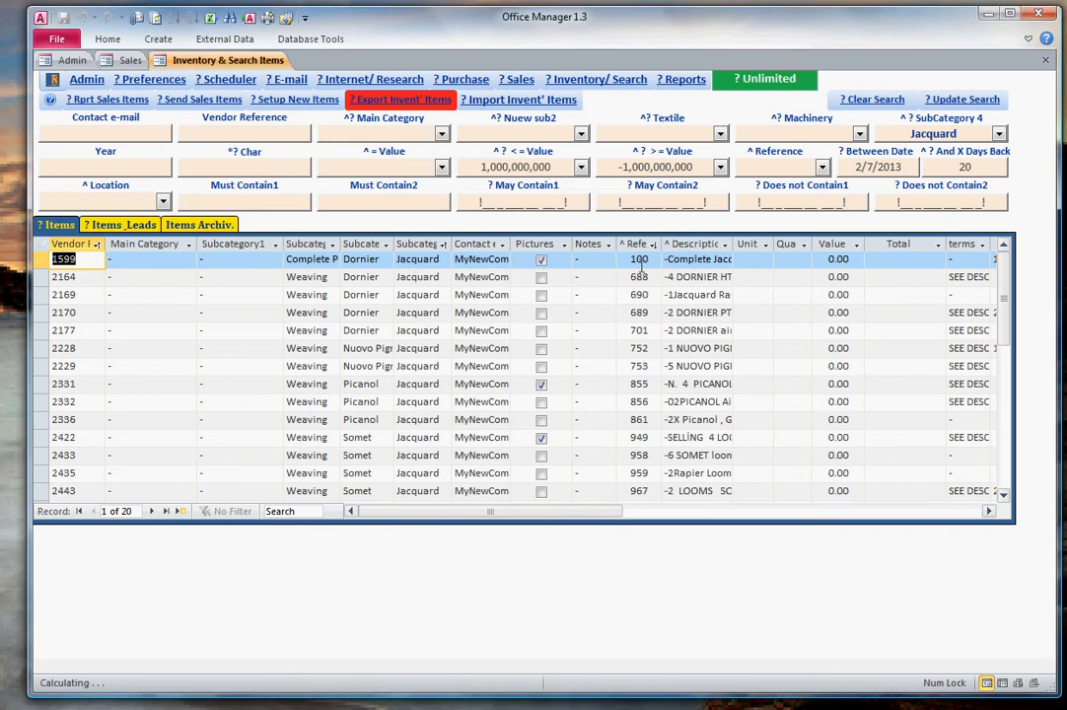
pyautogui.click(640, 259)
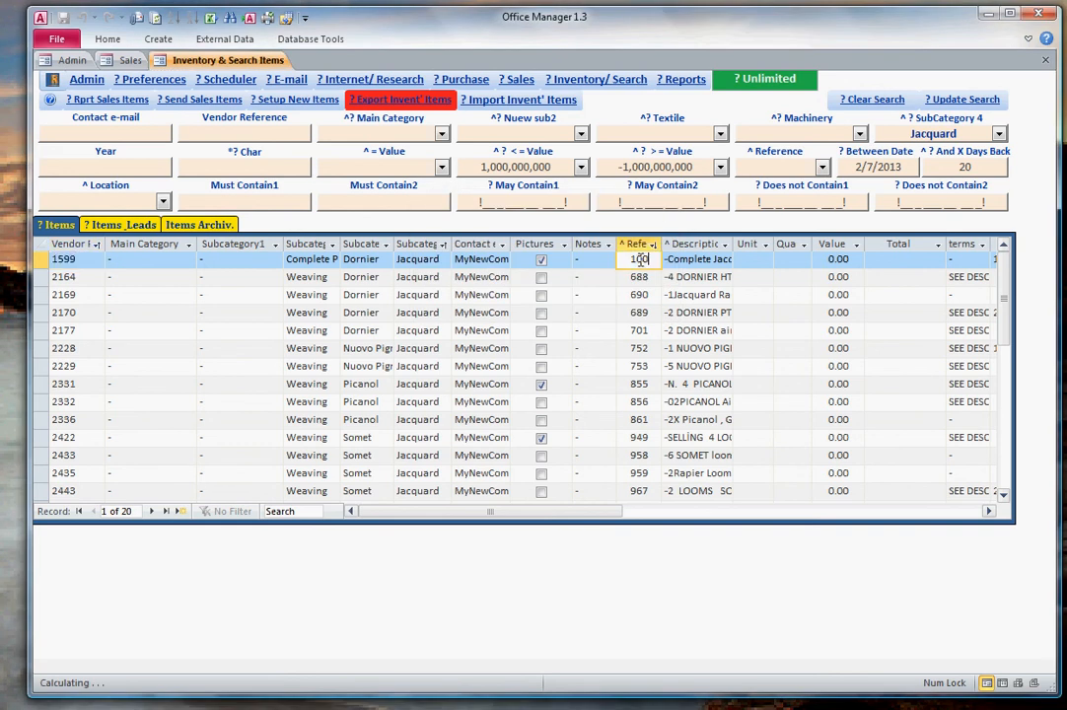
pyautogui.scroll(-4, 640, 296)
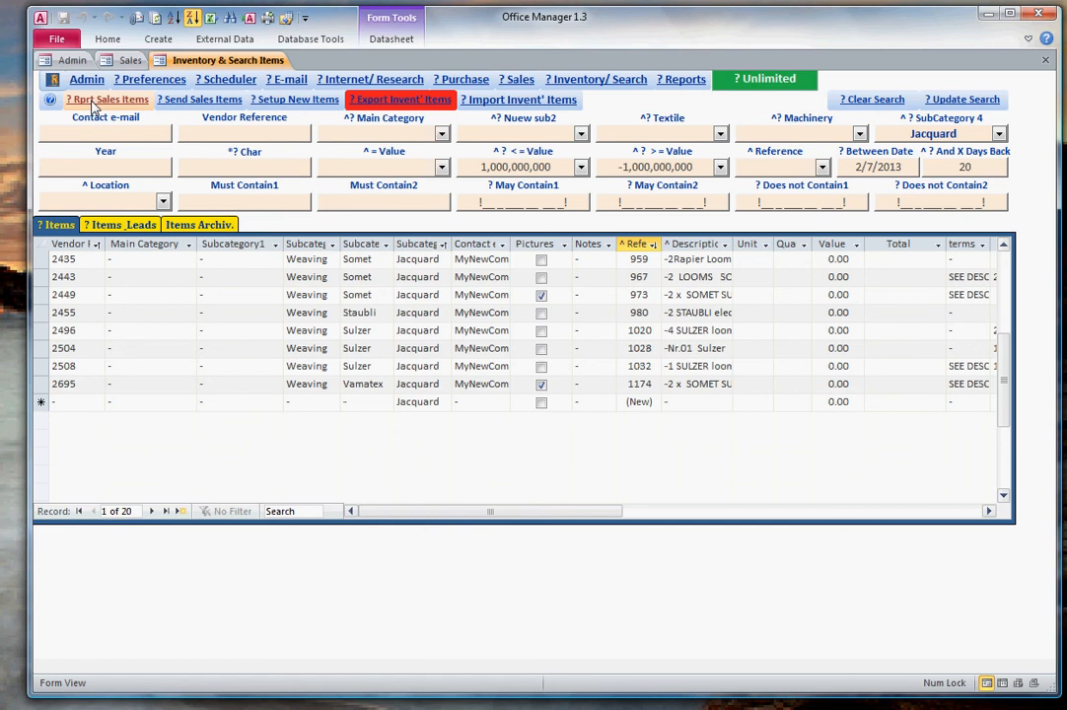
# Step: Prepare an e-mail with the filtered sales items report attached and open the attachment Item Listings.pdf
pyautogui.click(182, 102)
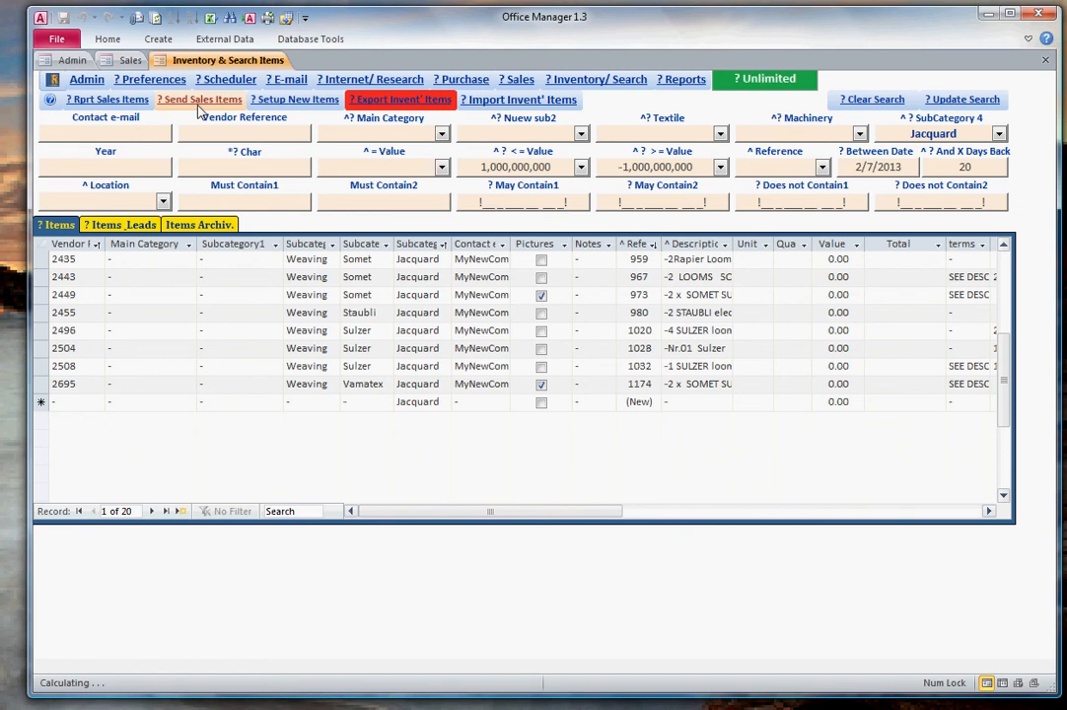
pyautogui.click(198, 105)
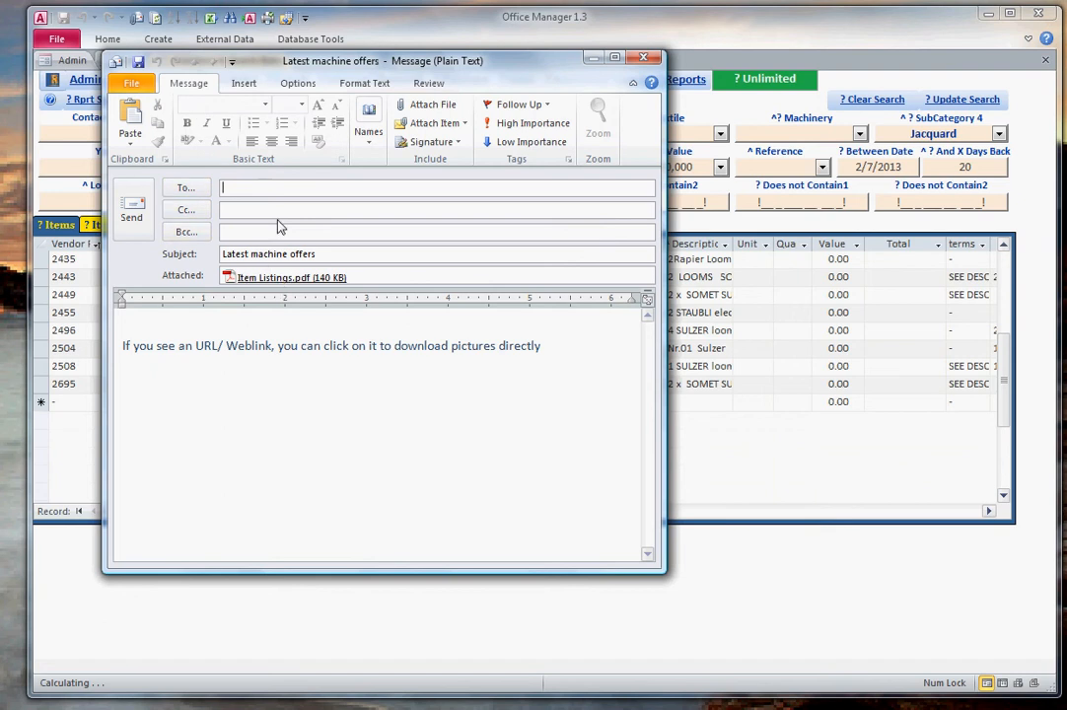
pyautogui.click(273, 277)
pyautogui.doubleClick(275, 278)
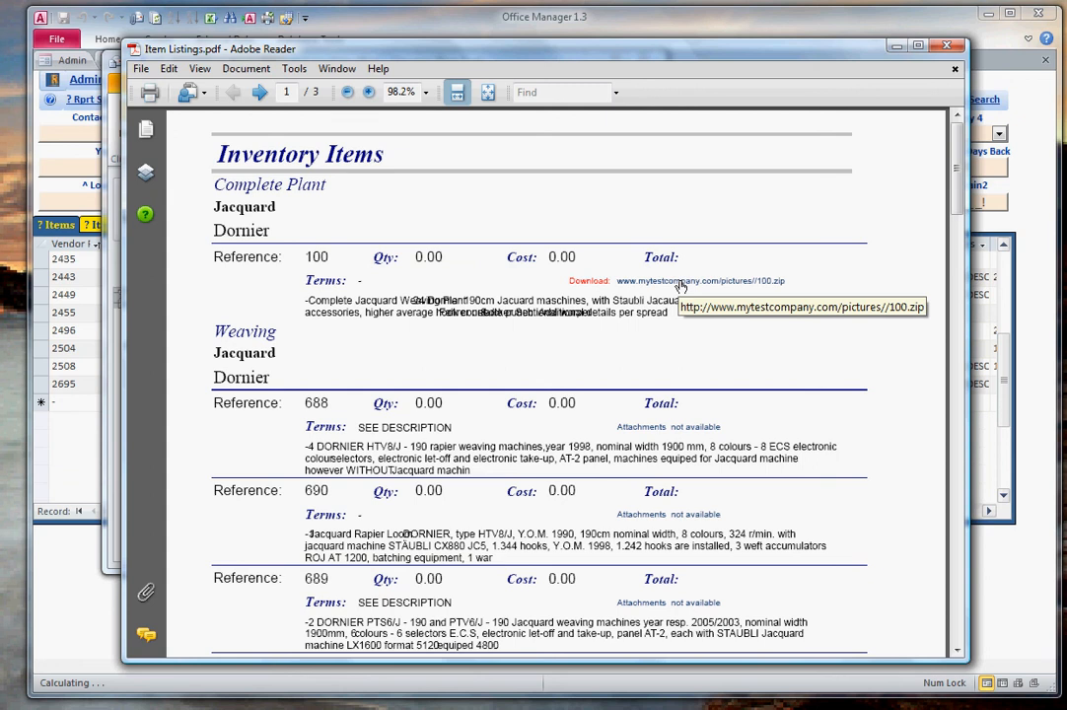
# Step: Examine the listings and picture download link in the PDF, close it, and close the e-mail without sending it
pyautogui.scroll(-3, 549, 410)
pyautogui.scroll(3, 549, 411)
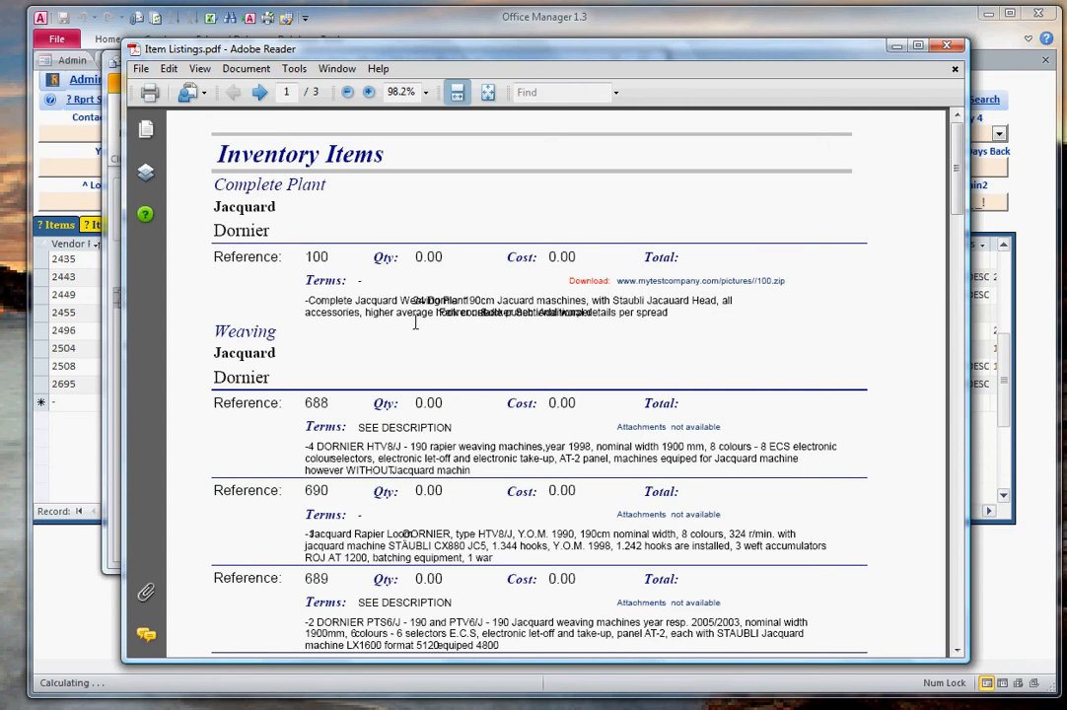
pyautogui.scroll(-3, 493, 222)
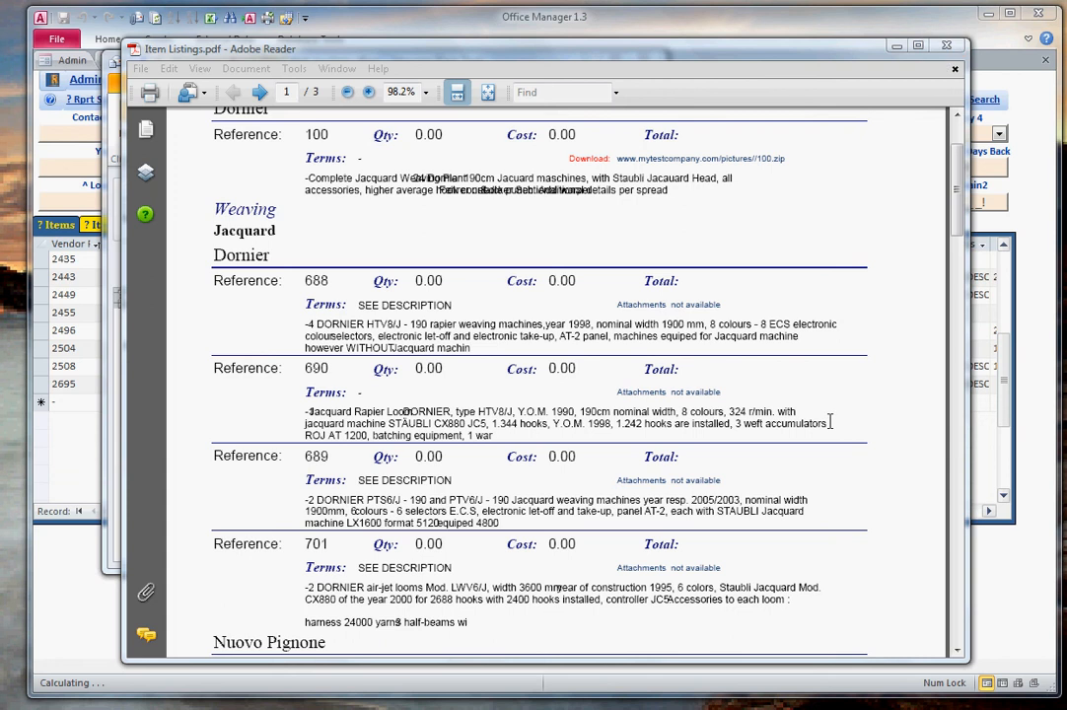
pyautogui.moveTo(828, 420); pyautogui.dragTo(321, 369)
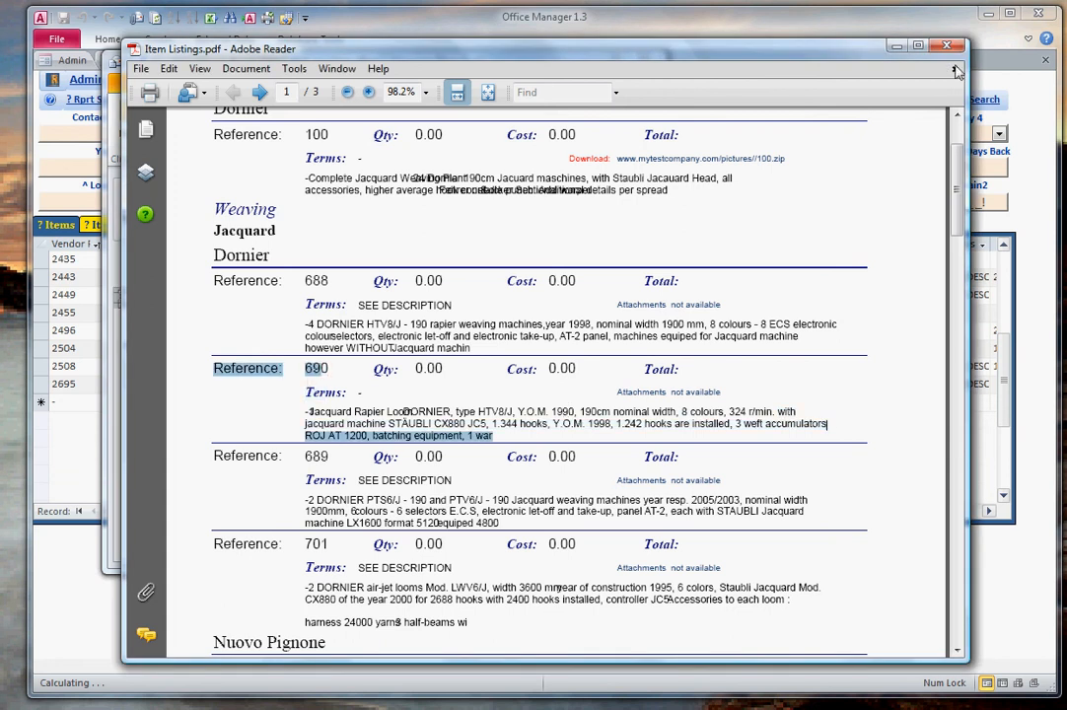
pyautogui.click(950, 47)
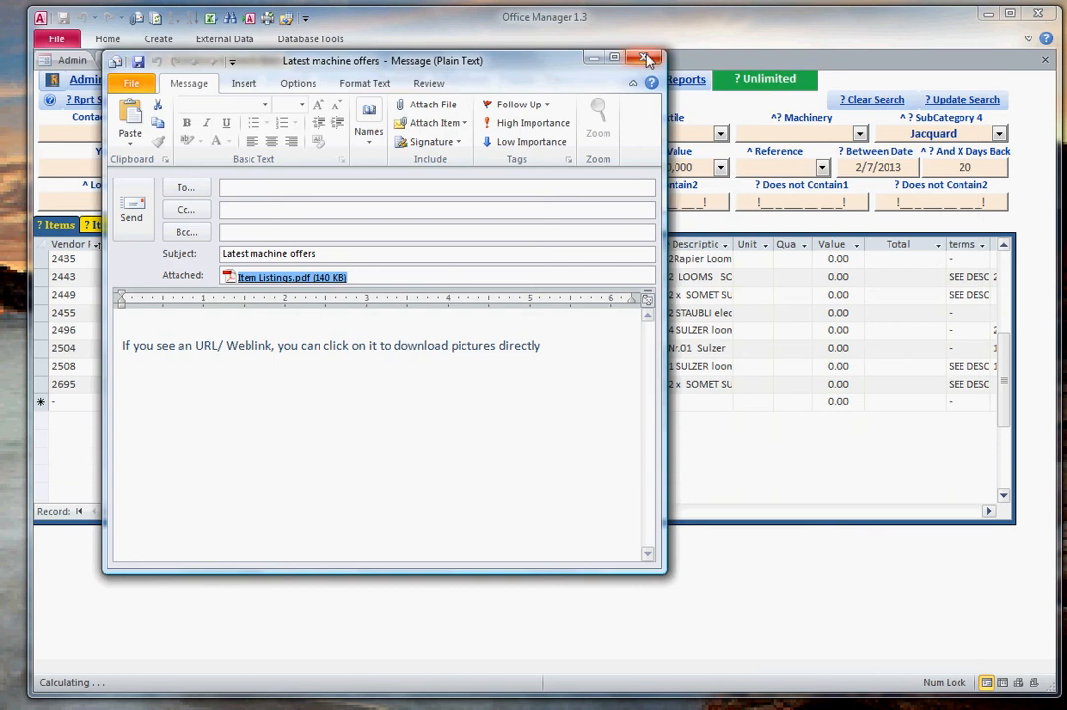
pyautogui.click(336, 257)
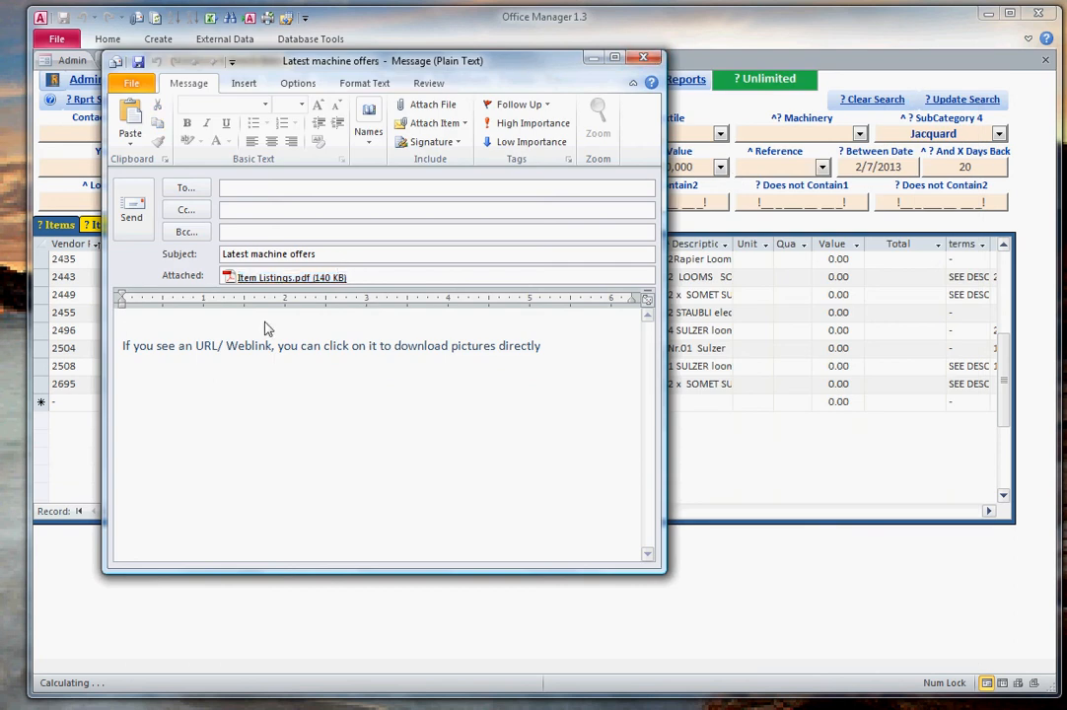
pyautogui.click(646, 62)
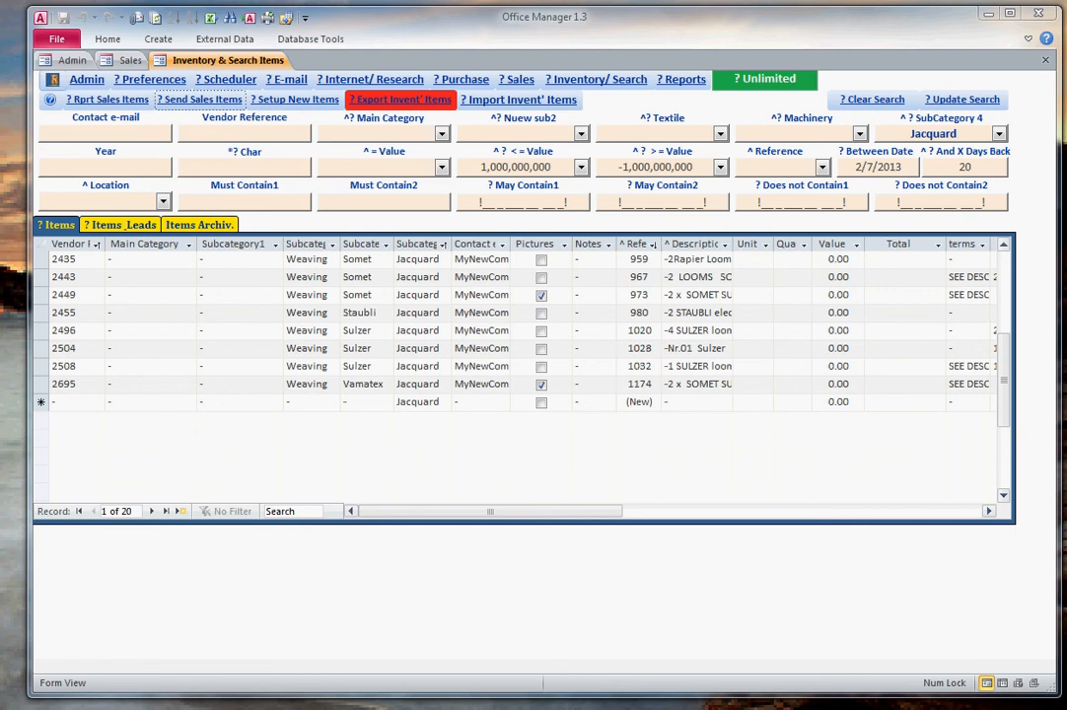
# Step: Start exporting the filtered inventory items in the Excel 97 - Excel 2003 Workbook (*.xls) format
pyautogui.click(391, 101)
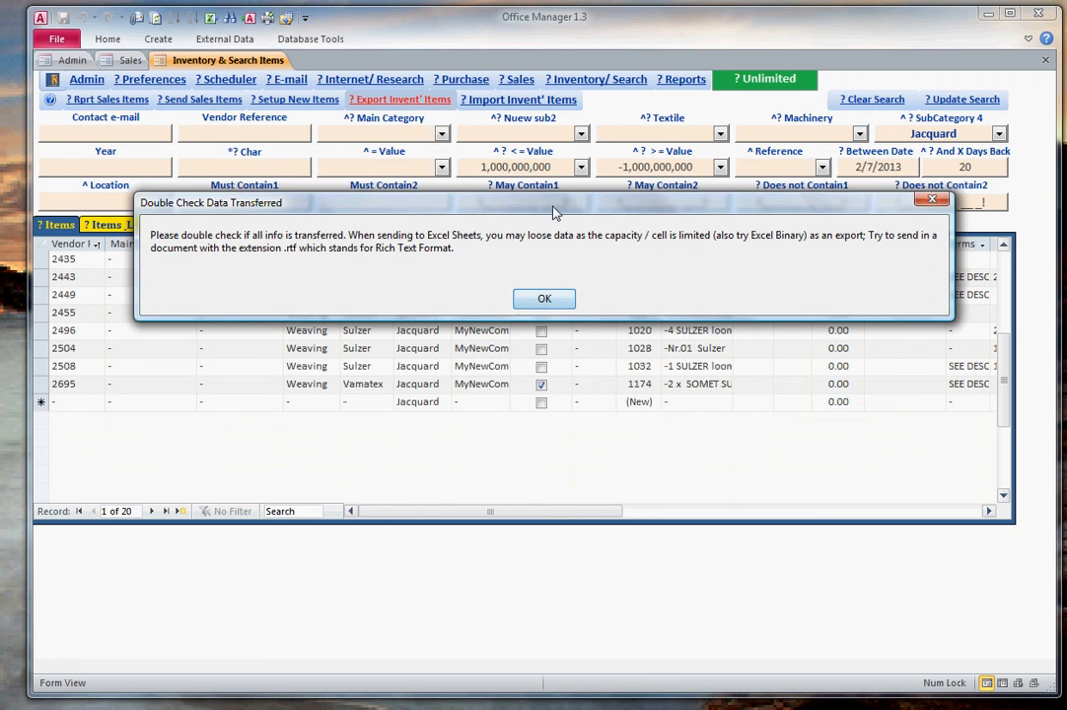
pyautogui.moveTo(551, 204); pyautogui.dragTo(508, 84)
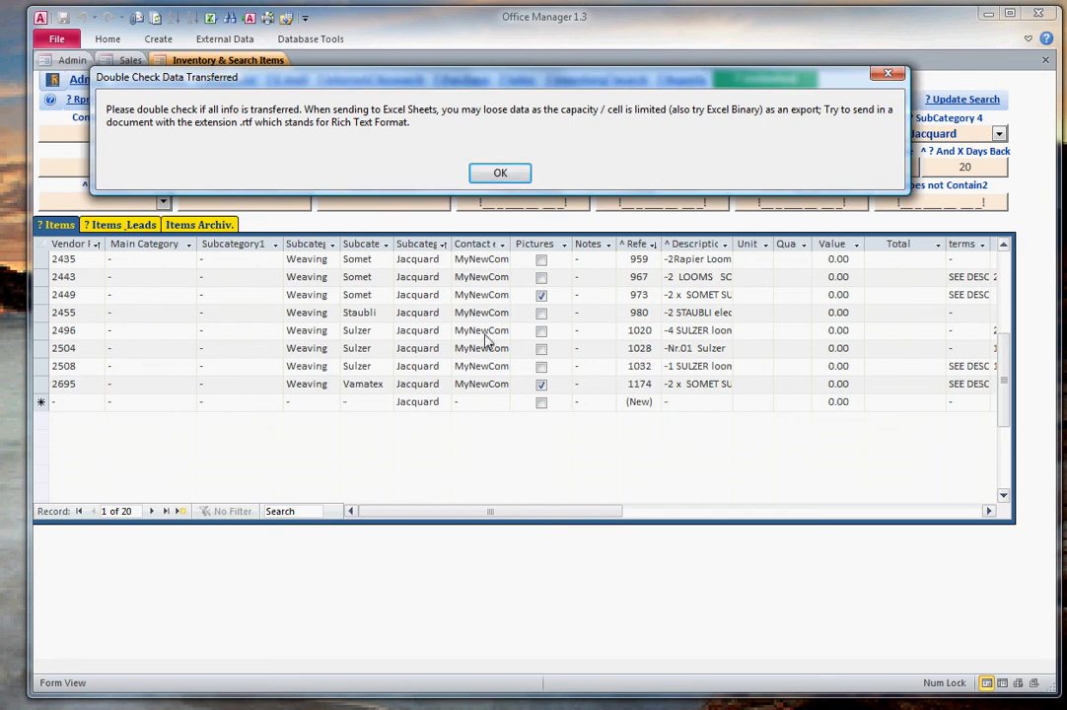
pyautogui.click(500, 175)
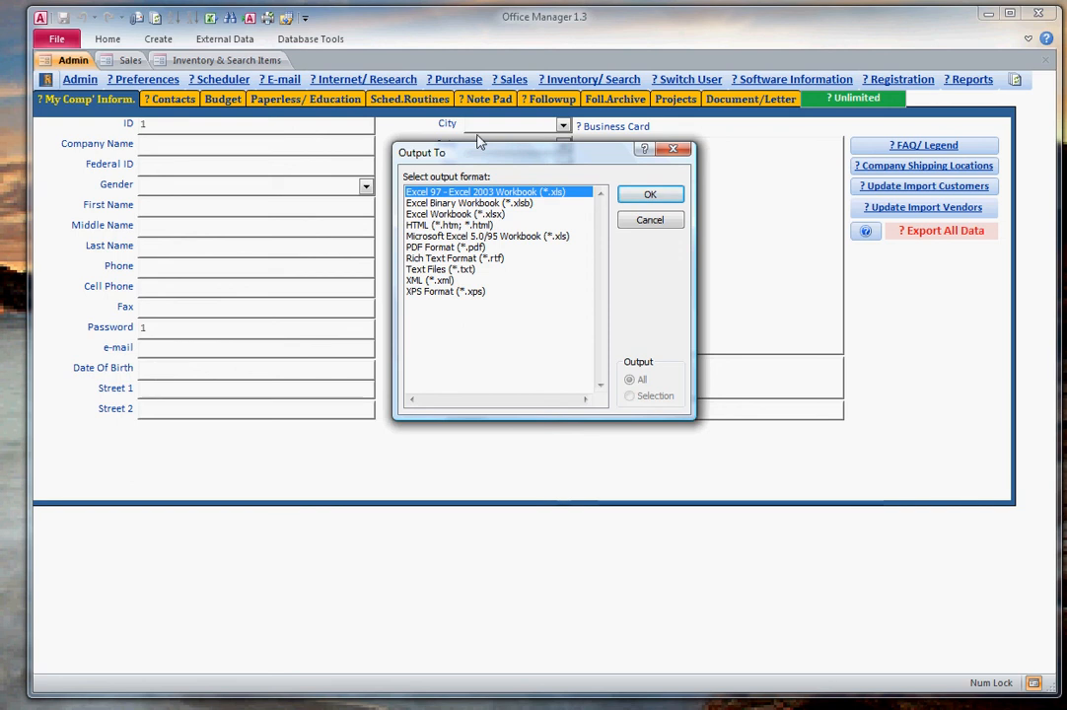
pyautogui.moveTo(515, 147); pyautogui.dragTo(613, 272)
pyautogui.moveTo(505, 236); pyautogui.dragTo(510, 150)
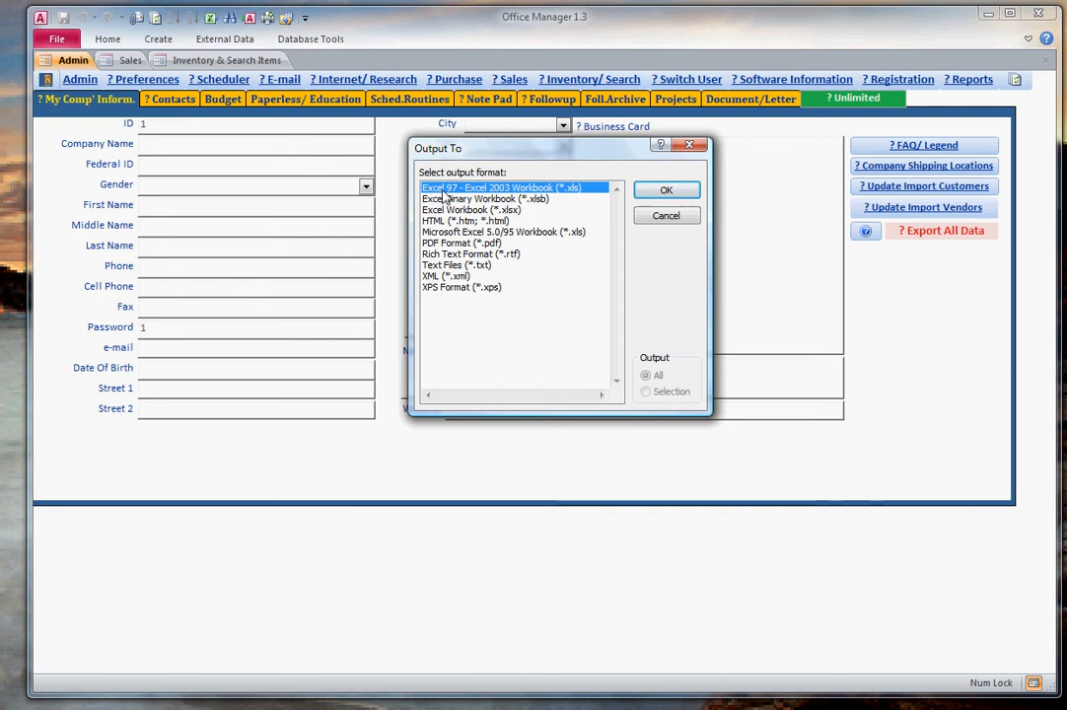
pyautogui.click(665, 192)
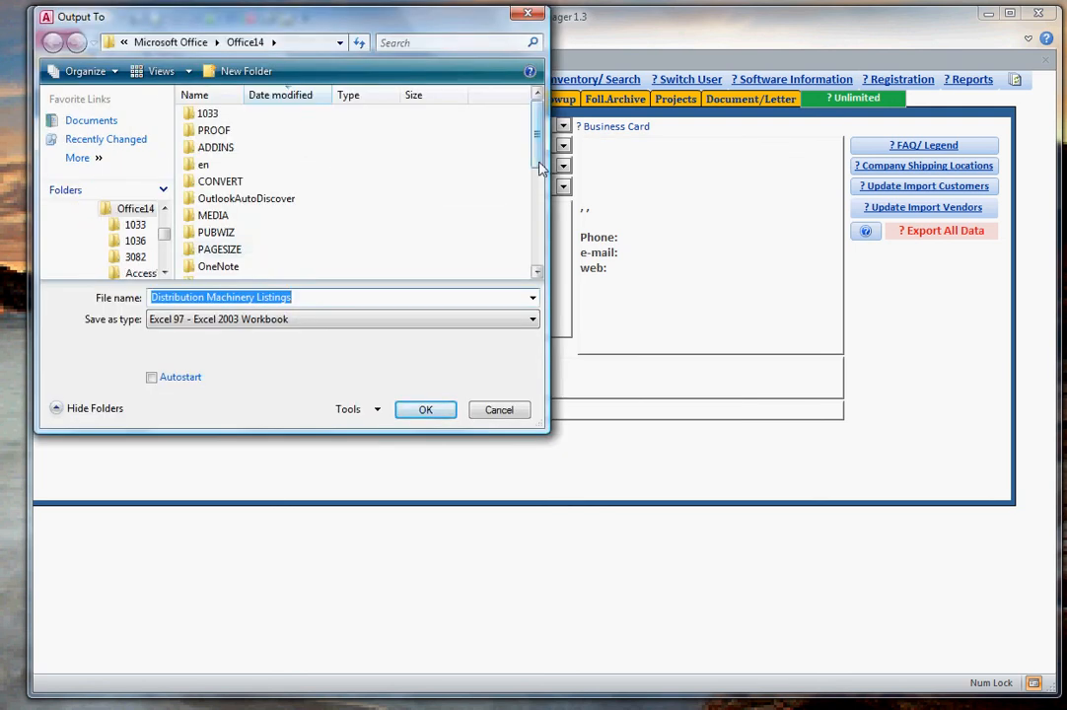
# Step: Save the export as Distribution Machinery Listings in the Tutorial folder under Documents, replacing the existing file
pyautogui.moveTo(538, 159); pyautogui.dragTo(527, 255)
pyautogui.moveTo(532, 209); pyautogui.dragTo(505, 114)
pyautogui.click(91, 120)
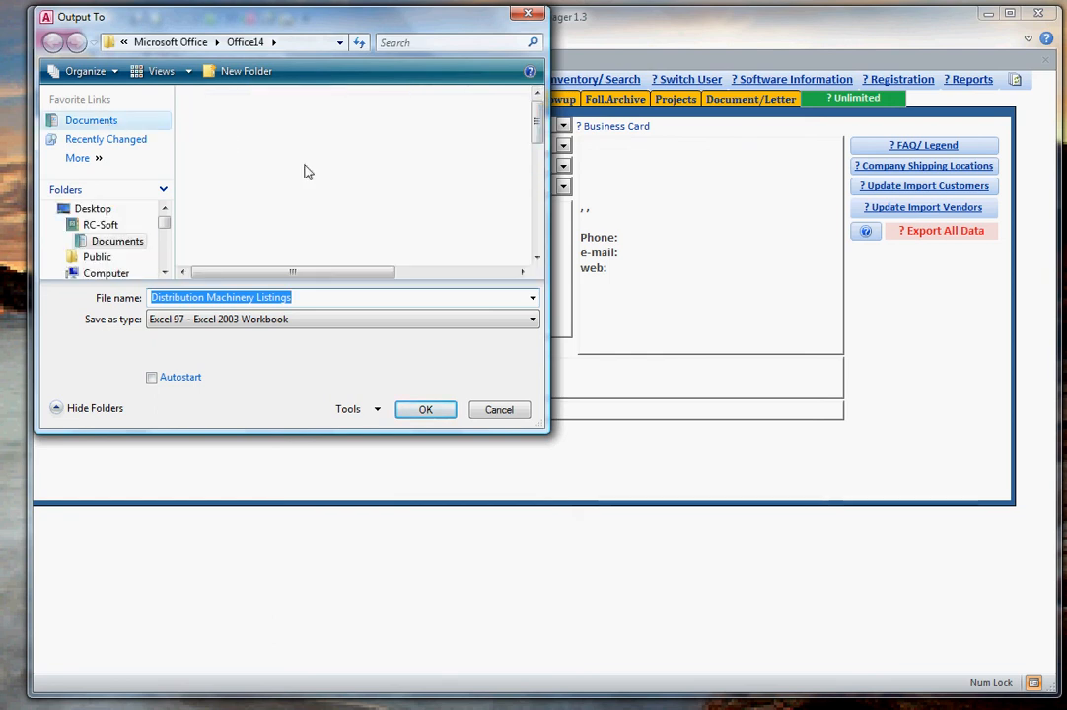
pyautogui.scroll(-5, 527, 219)
pyautogui.scroll(-3, 527, 219)
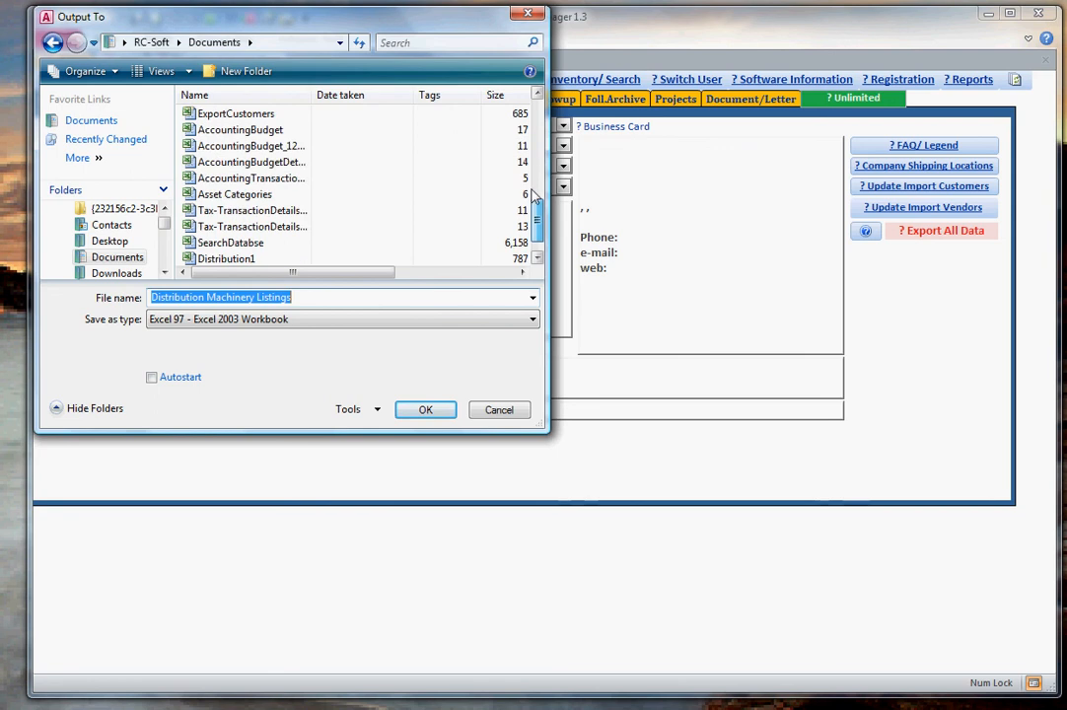
pyautogui.scroll(5, 527, 198)
pyautogui.doubleClick(213, 196)
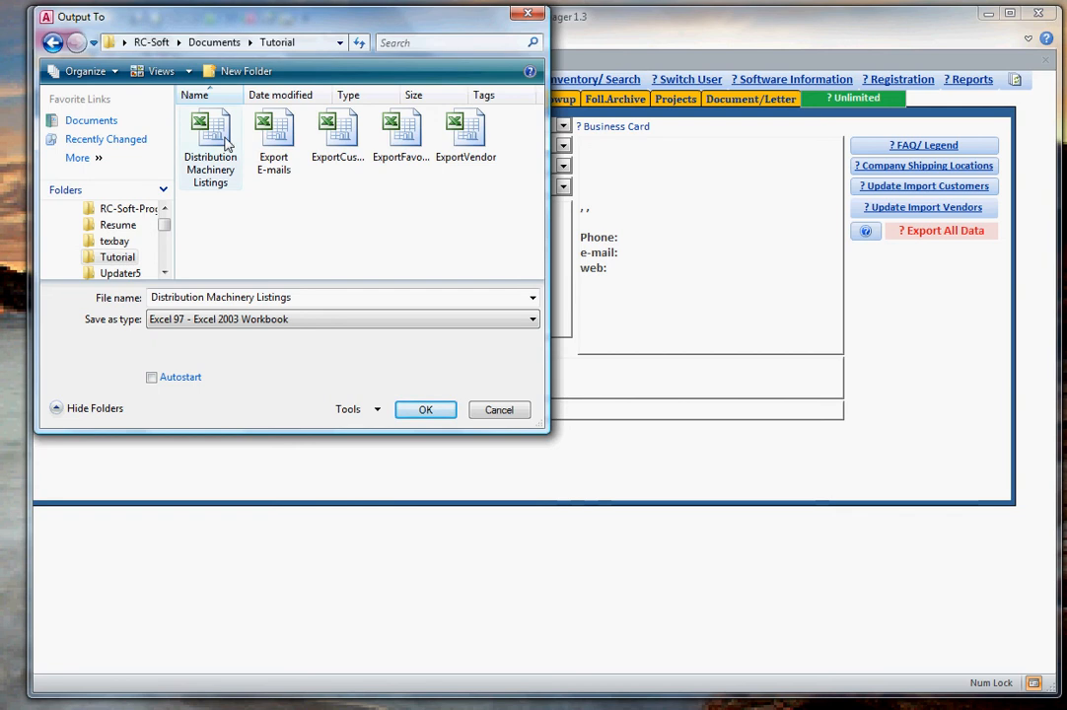
pyautogui.click(427, 411)
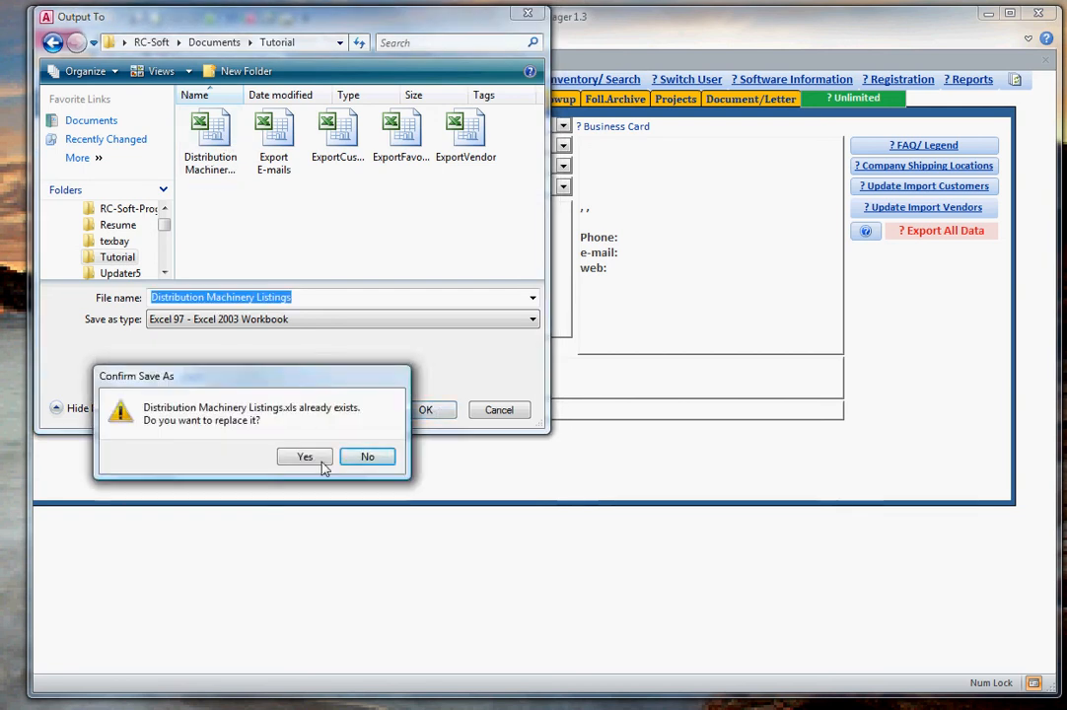
pyautogui.click(303, 455)
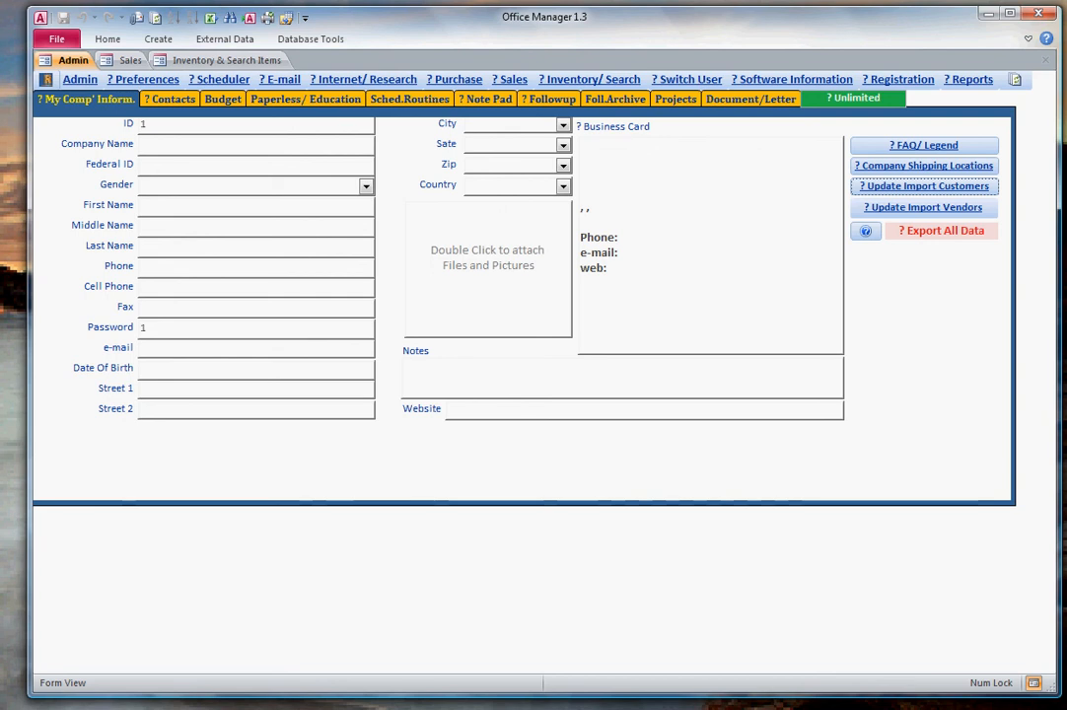
# Step: Switch to the Tutorial folder in Windows Explorer and open the exported Distribution Machinery Listings workbook in Excel
pyautogui.hotkey('alt', 'Tab')
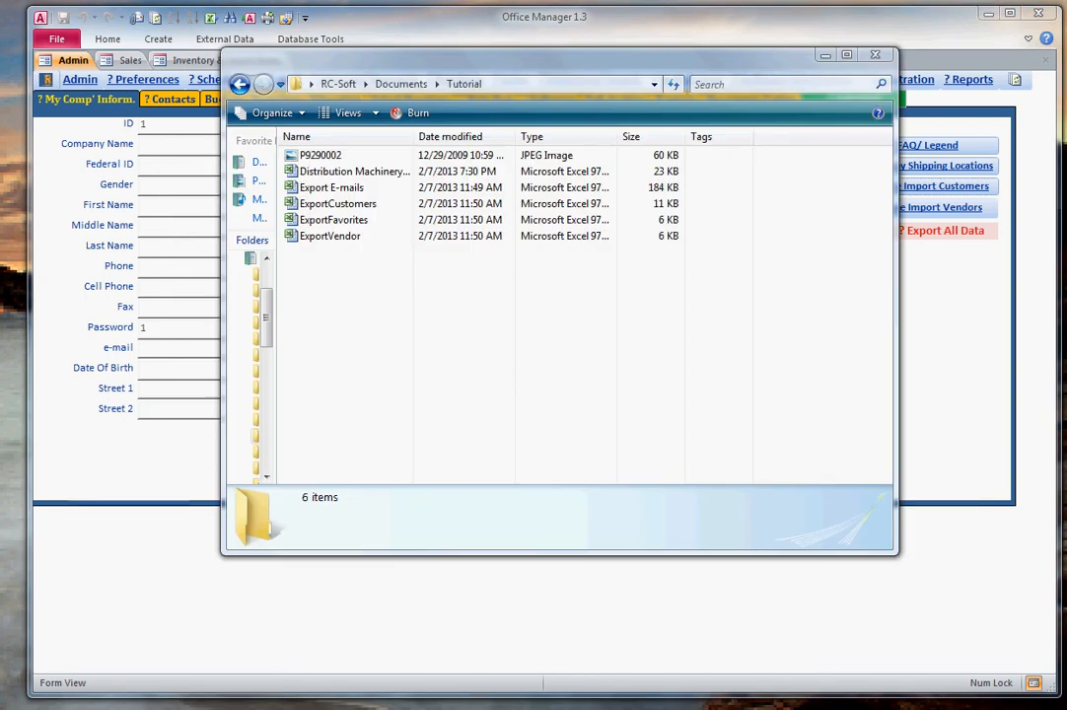
pyautogui.doubleClick(375, 176)
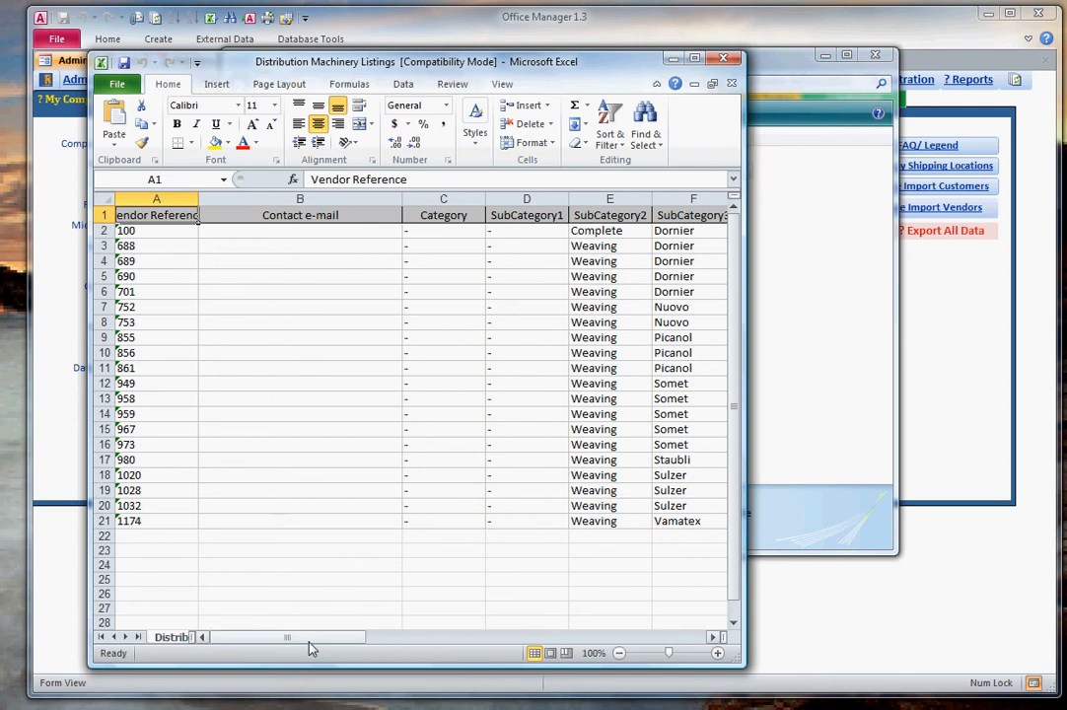
# Step: Close the exported workbook and the Tutorial folder window, returning to the Inventory & Search Items form in Office Manager
pyautogui.moveTo(310, 642); pyautogui.dragTo(280, 641)
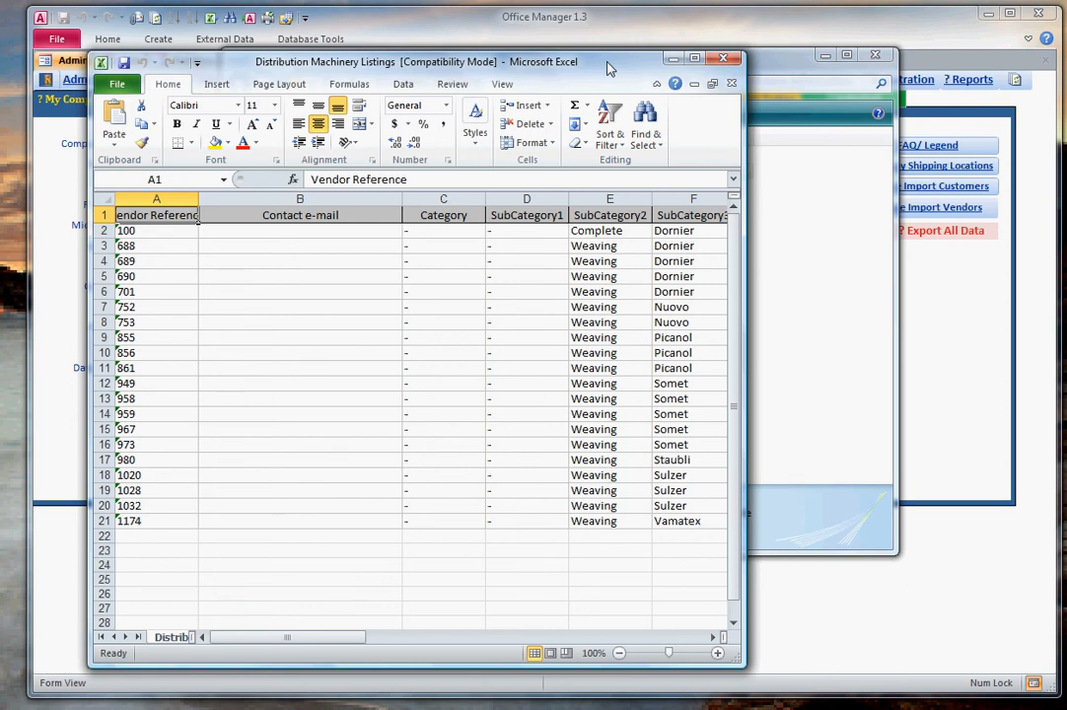
pyautogui.click(724, 62)
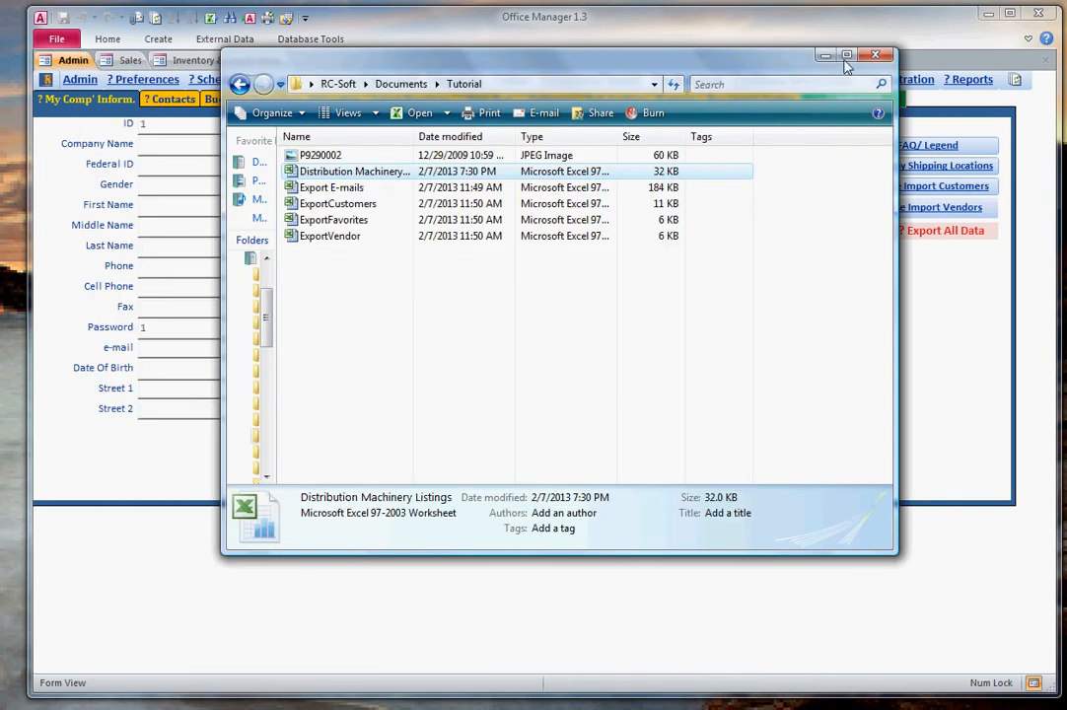
pyautogui.click(875, 55)
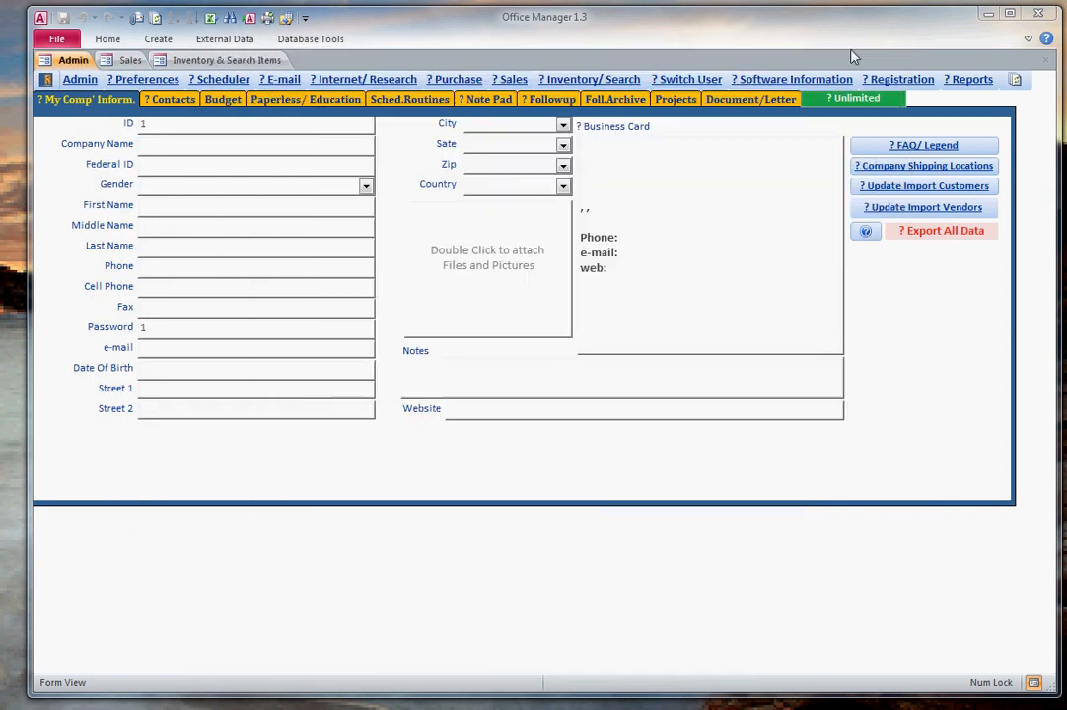
pyautogui.click(215, 58)
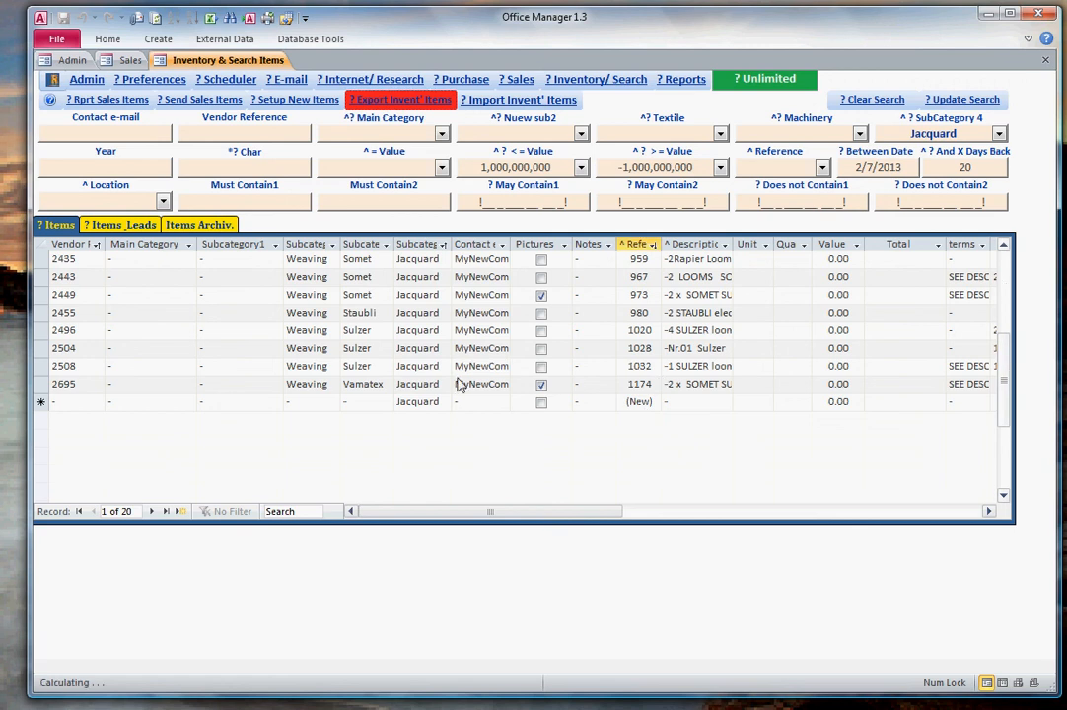
pyautogui.scroll(-1, 366, 365)
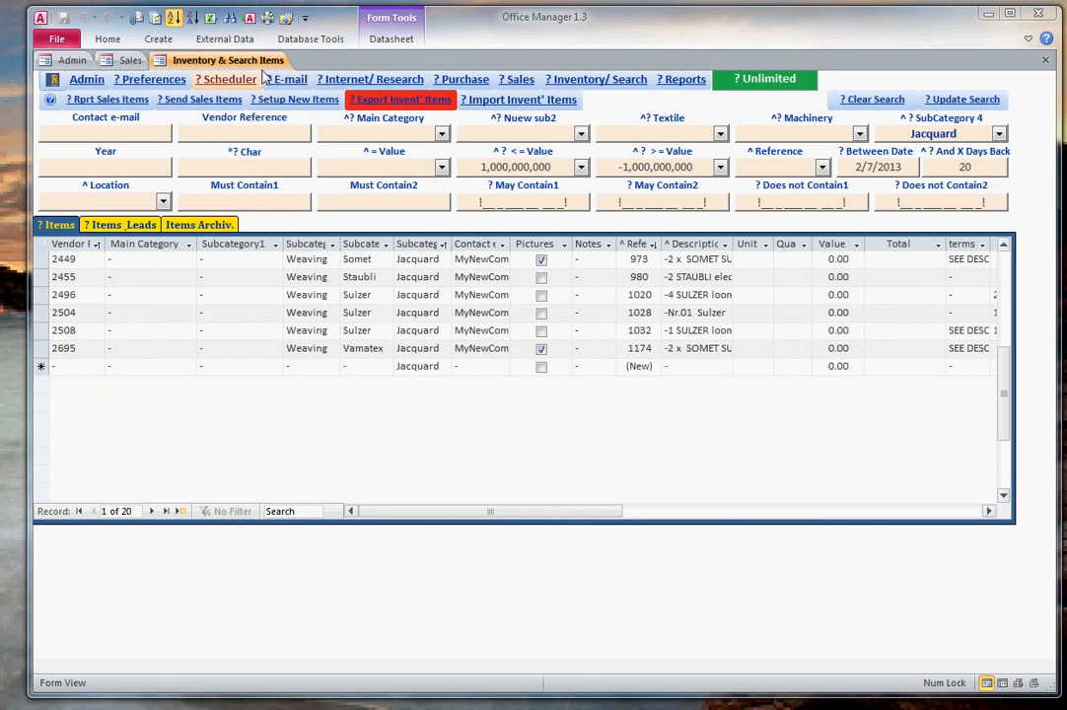
pyautogui.click(624, 109)
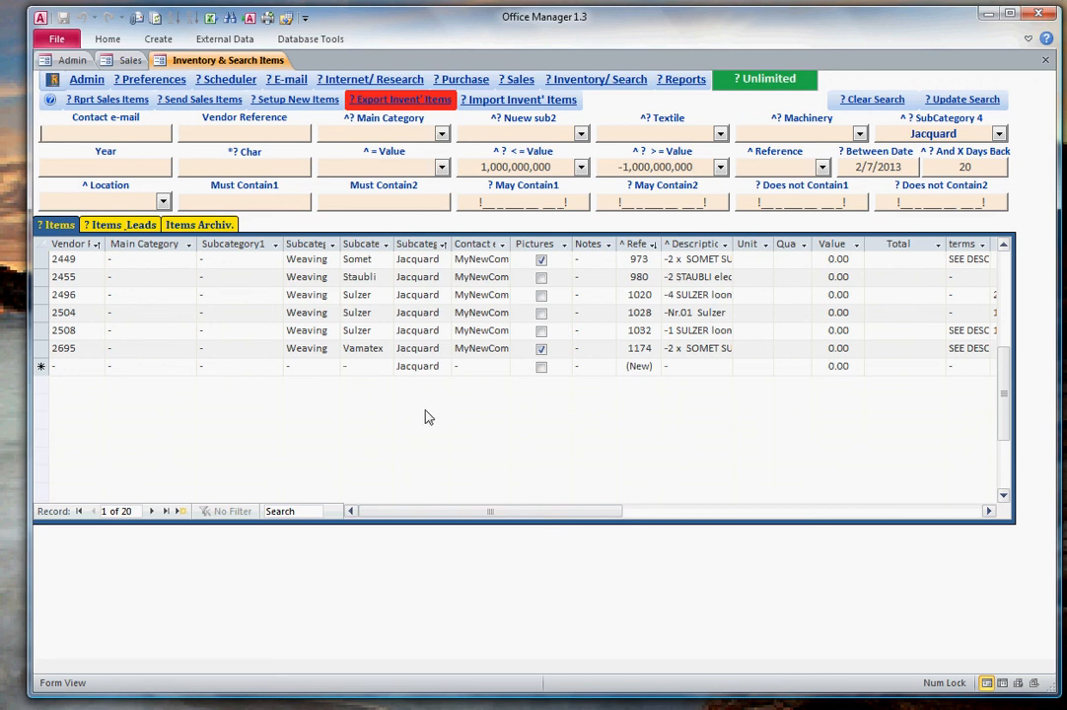
# Step: Start a new inventory record below the last item and enter "-new category" as its Main Category
pyautogui.click(252, 282)
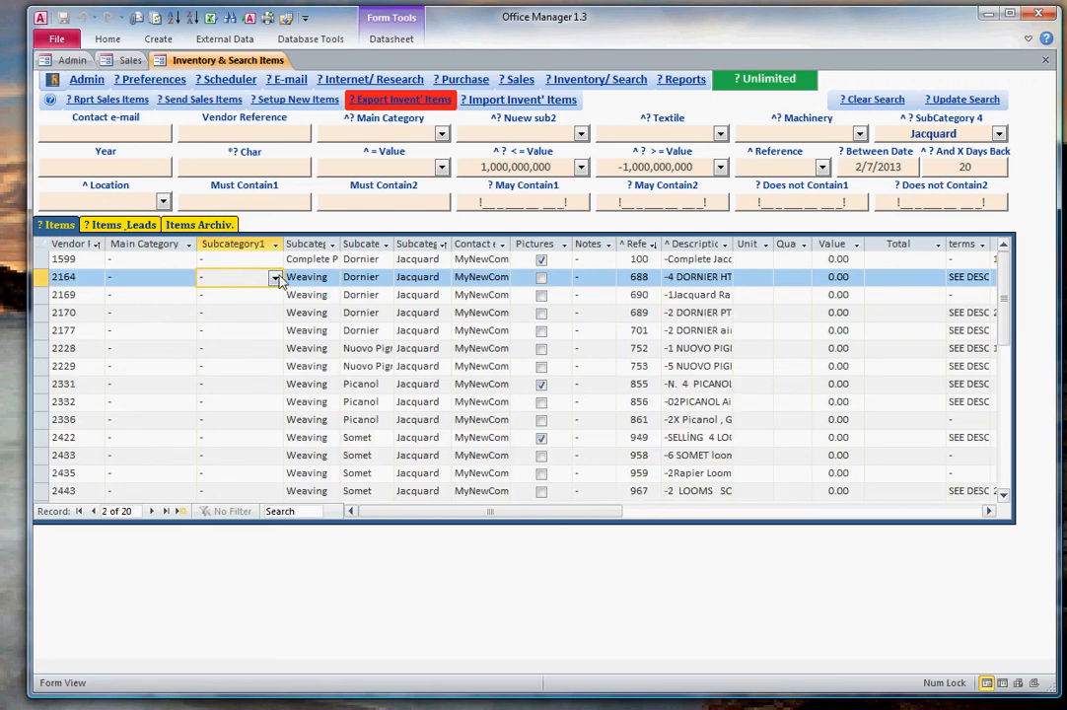
pyautogui.scroll(-3, 346, 381)
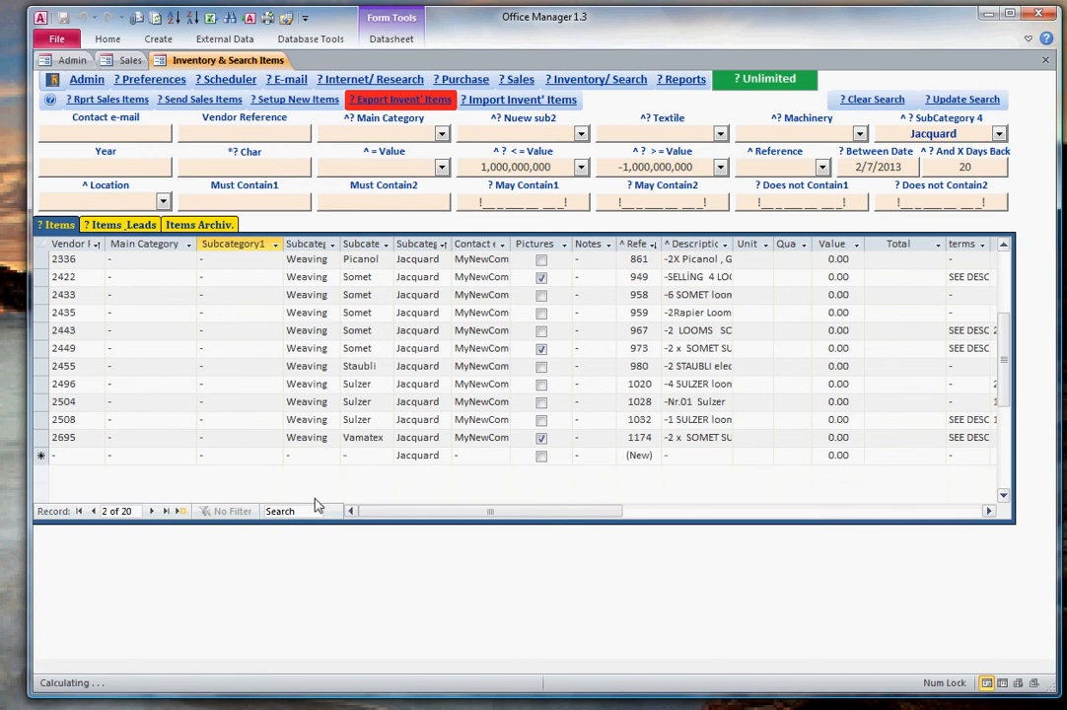
pyautogui.click(234, 459)
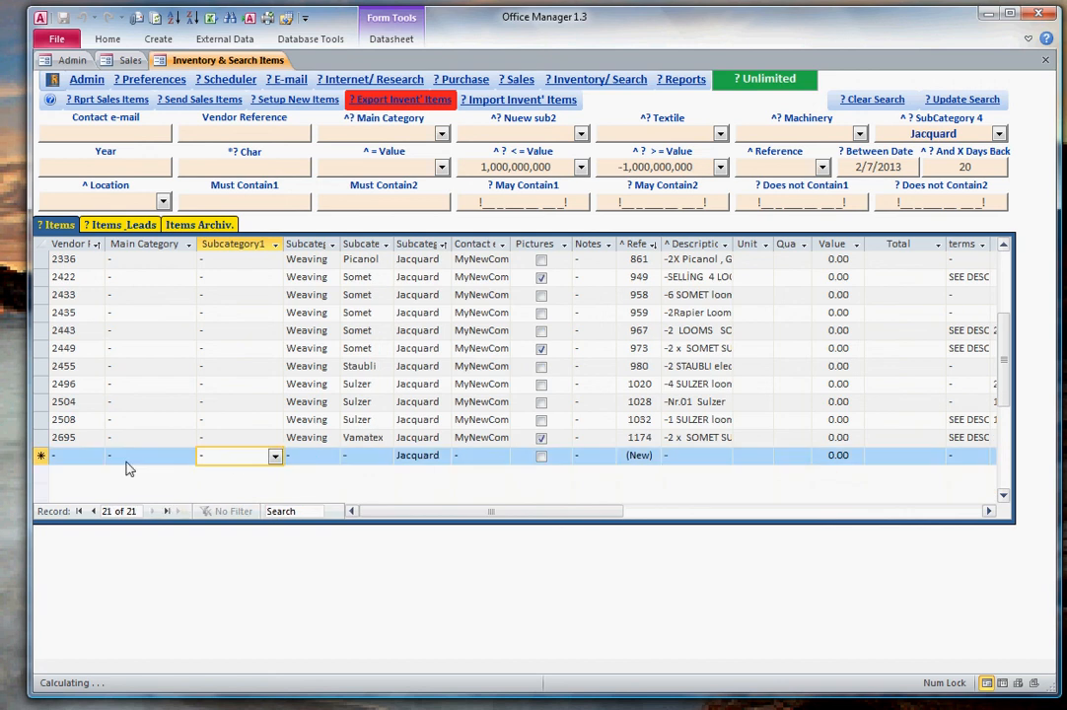
pyautogui.click(146, 456)
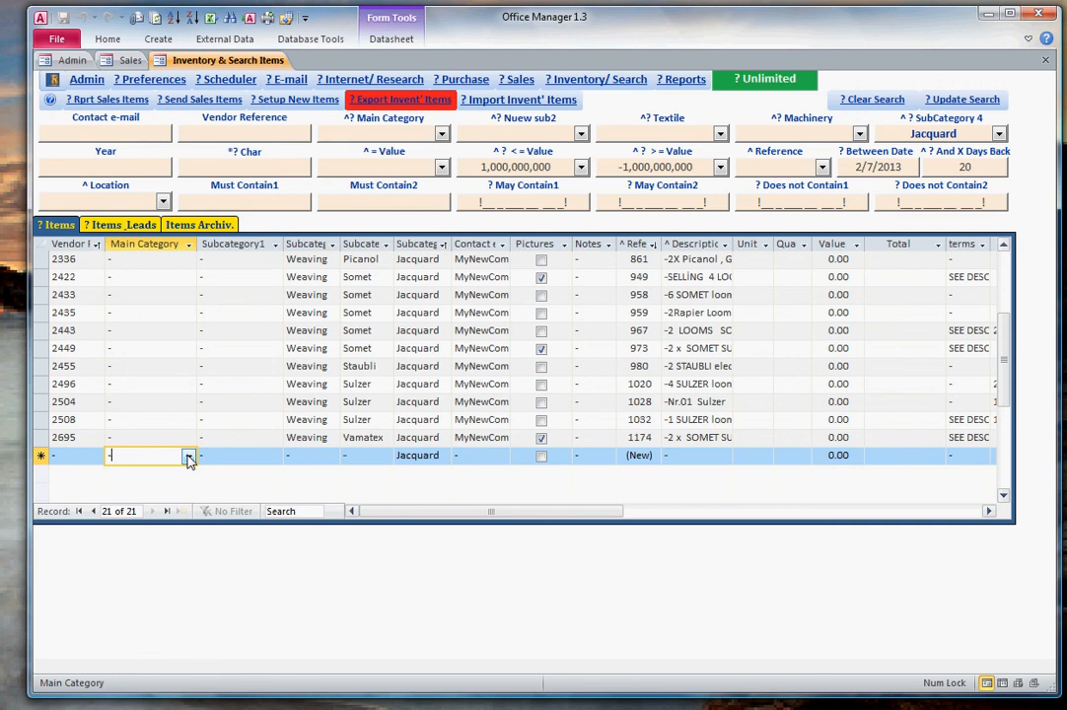
pyautogui.click(188, 456)
pyautogui.click(189, 456)
pyautogui.write('new categ')
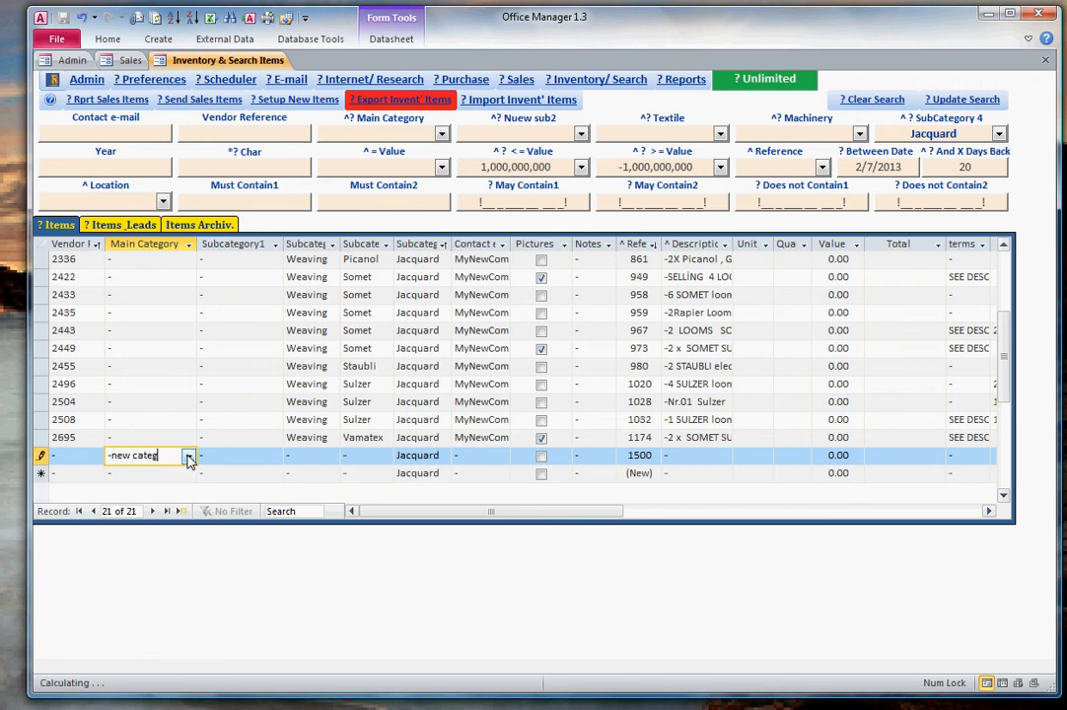
pyautogui.write('ory')
pyautogui.press('Return')
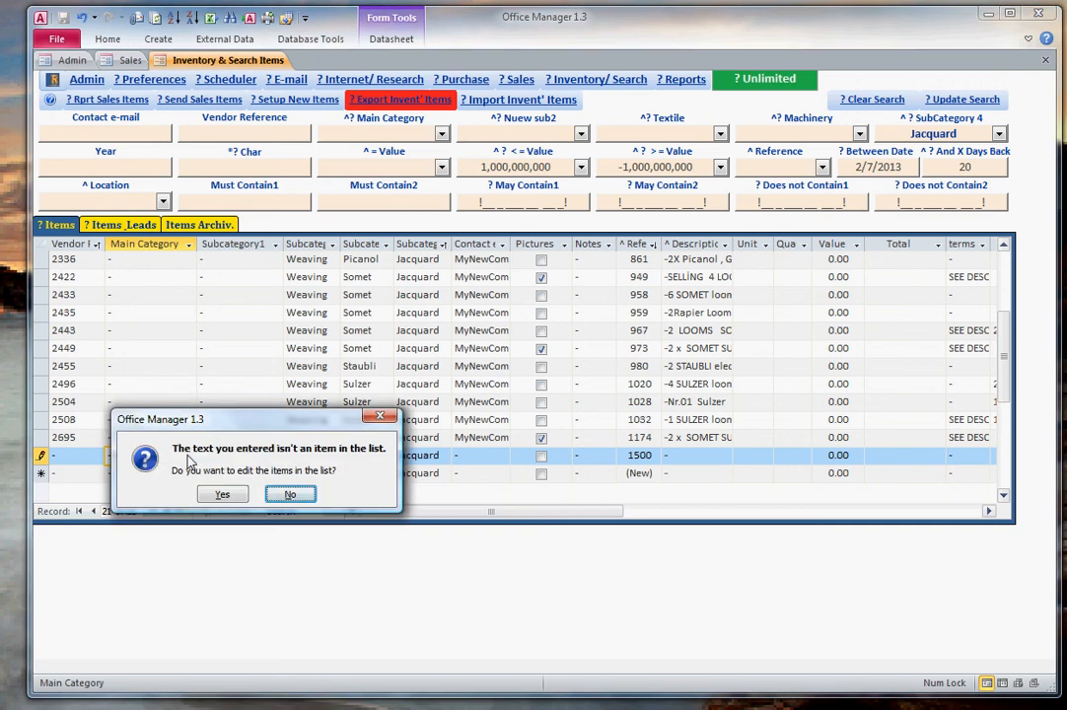
# Step: Agree to edit the list items, add "My new Category" to the Asset Categories list, and close the list
pyautogui.click(224, 495)
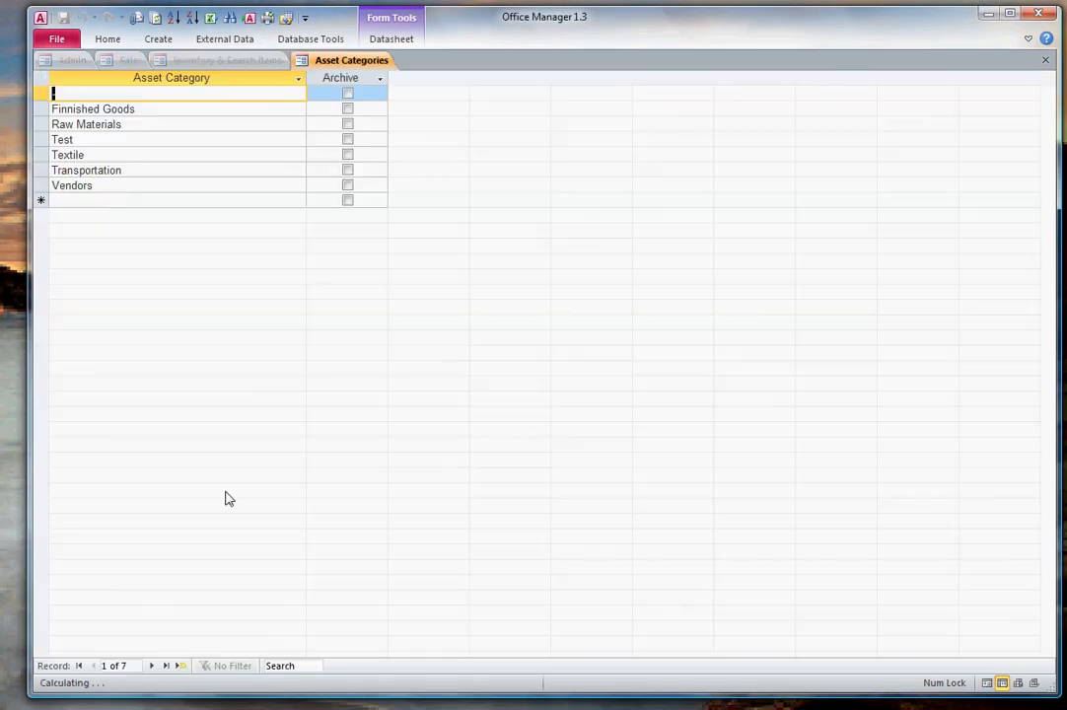
pyautogui.click(97, 203)
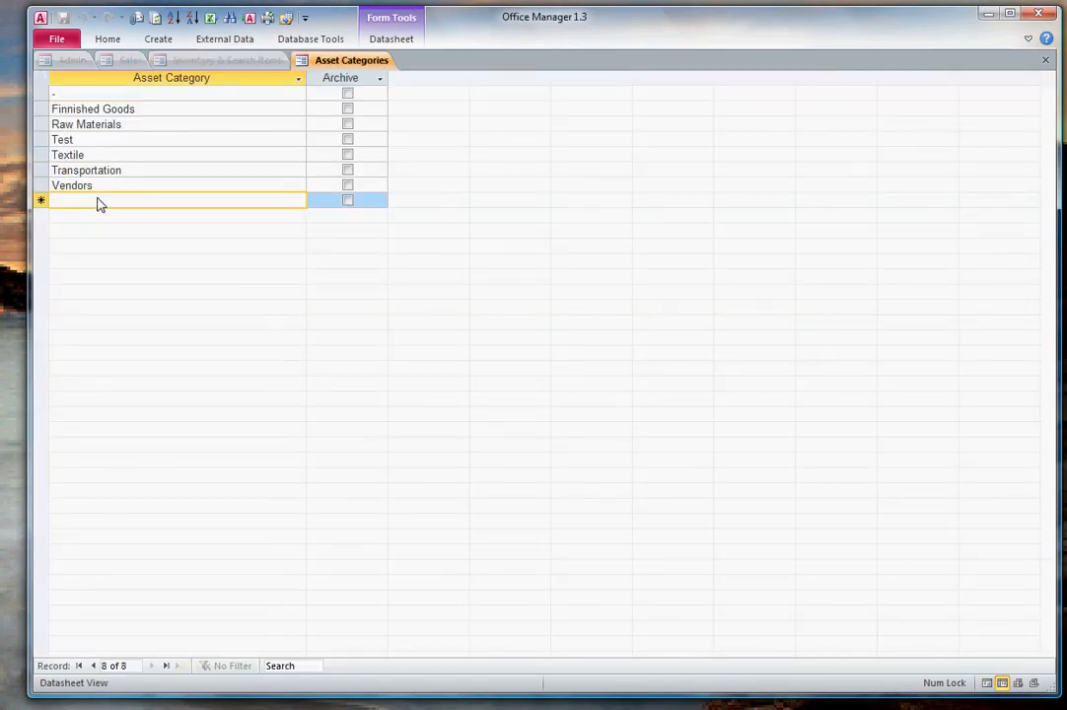
pyautogui.write('My ')
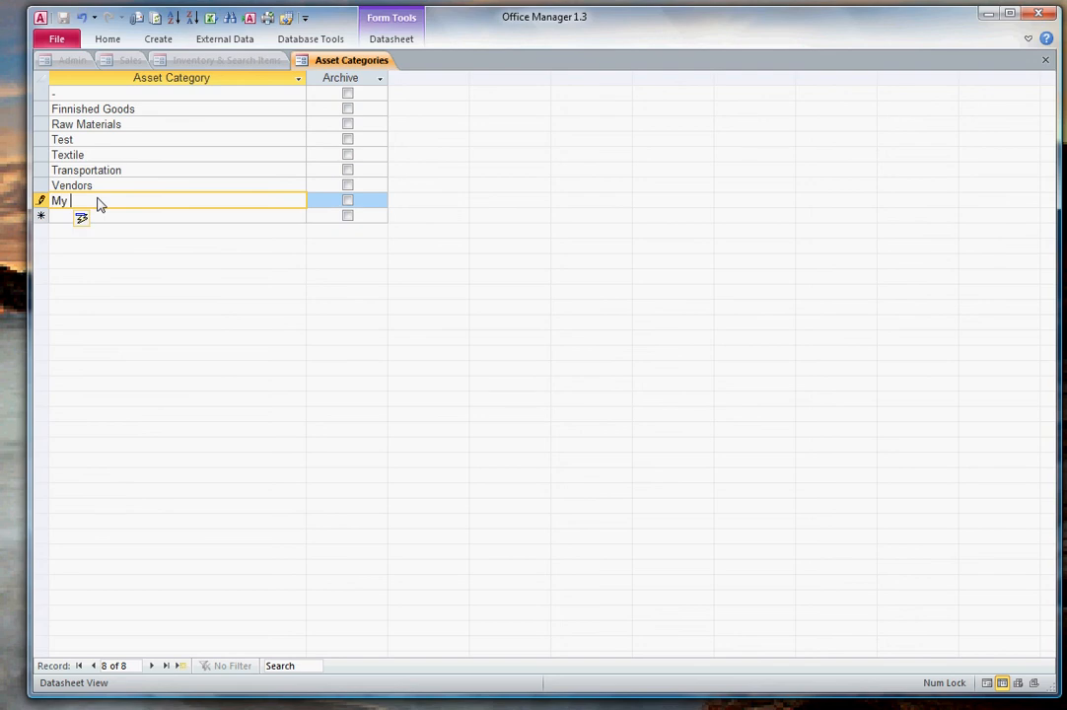
pyautogui.write('new Category')
pyautogui.click(1048, 62)
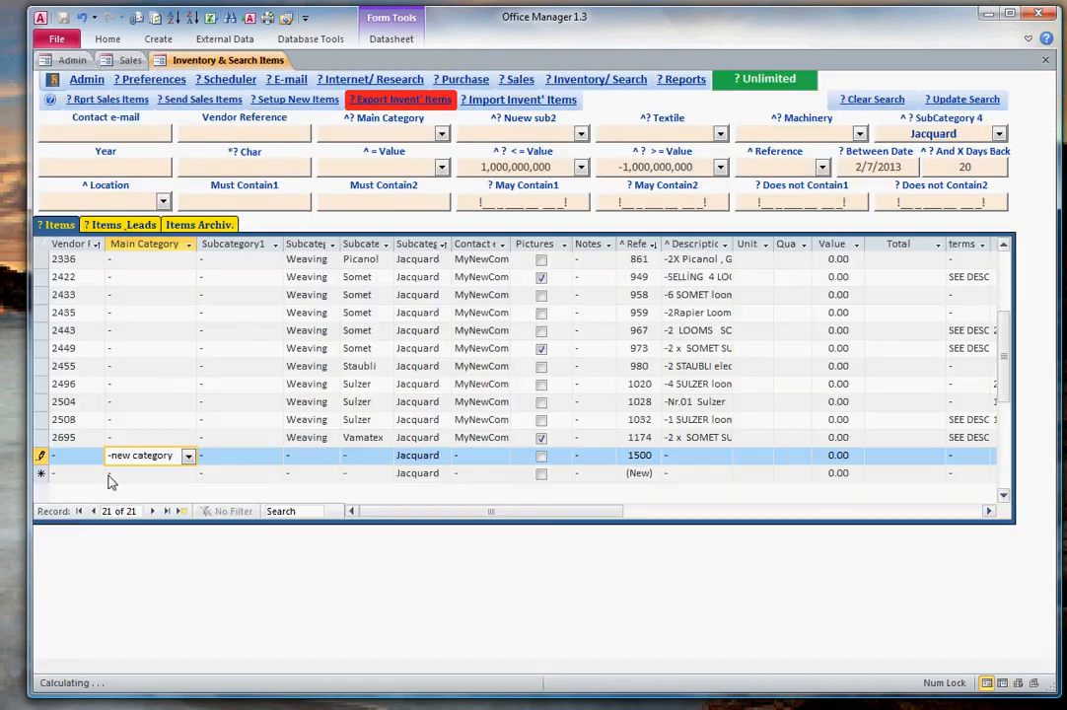
# Step: Set the new inventory record's Main Category to My new Category and save the record
pyautogui.click(187, 460)
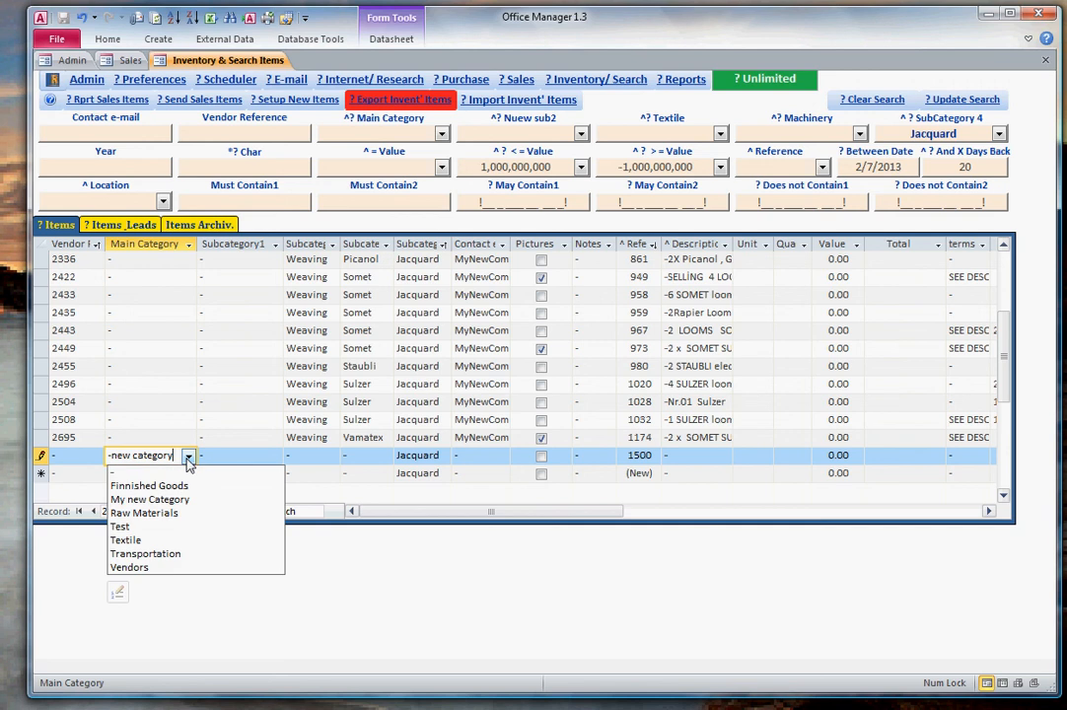
pyautogui.click(150, 499)
pyautogui.press('Tab')
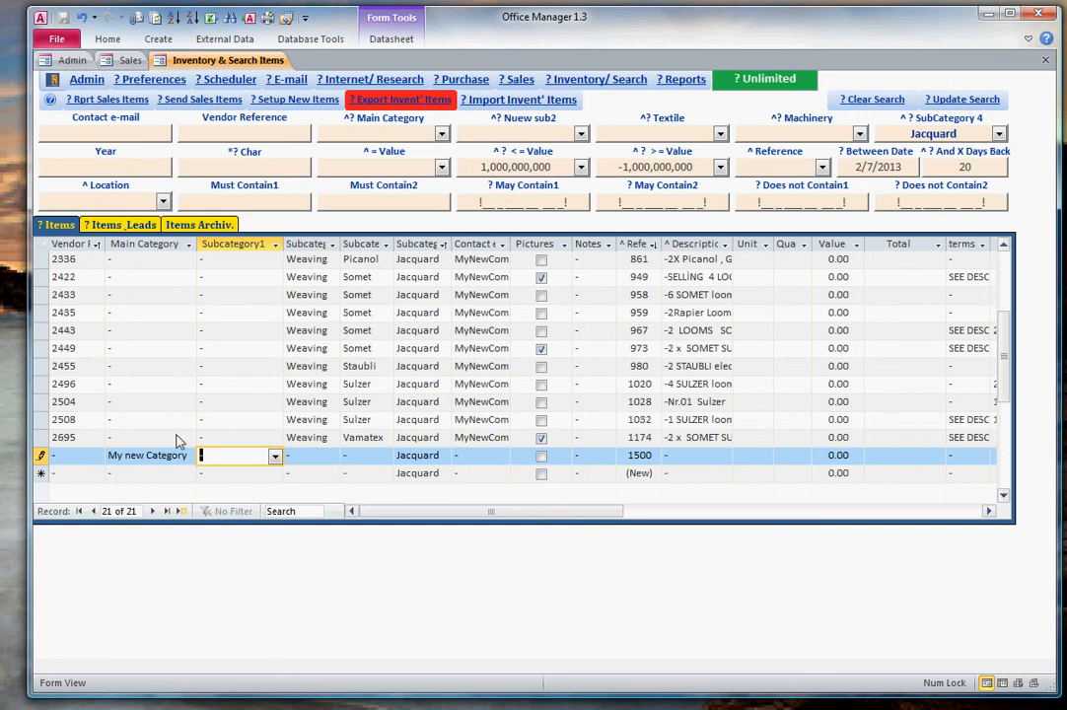
pyautogui.click(154, 440)
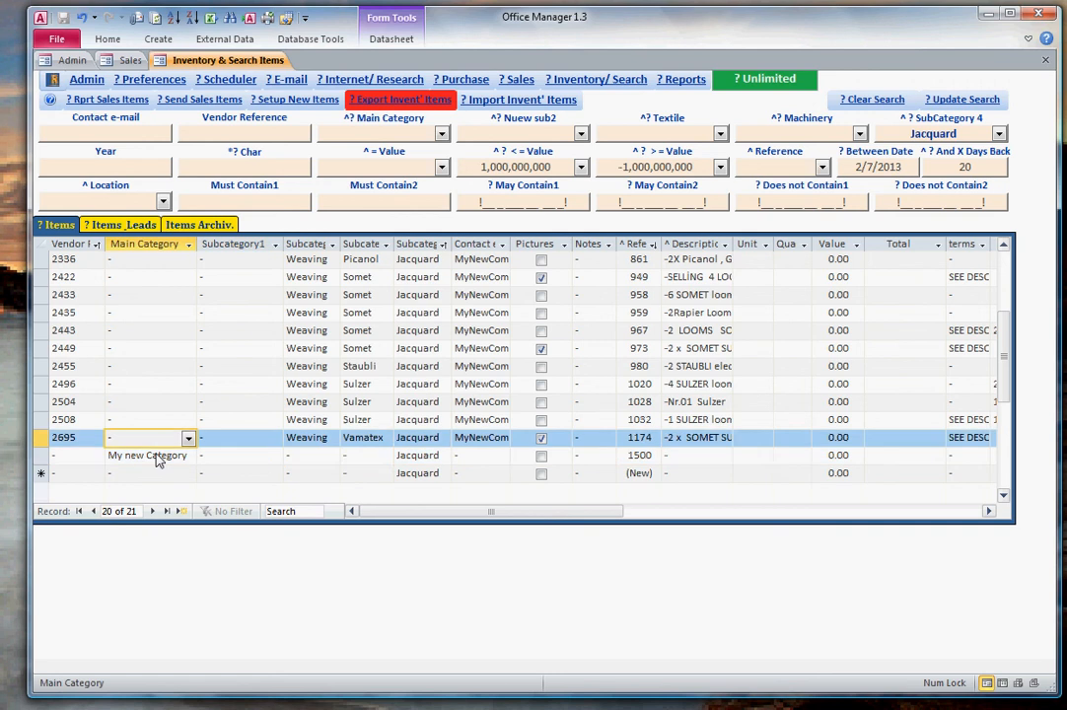
pyautogui.click(155, 456)
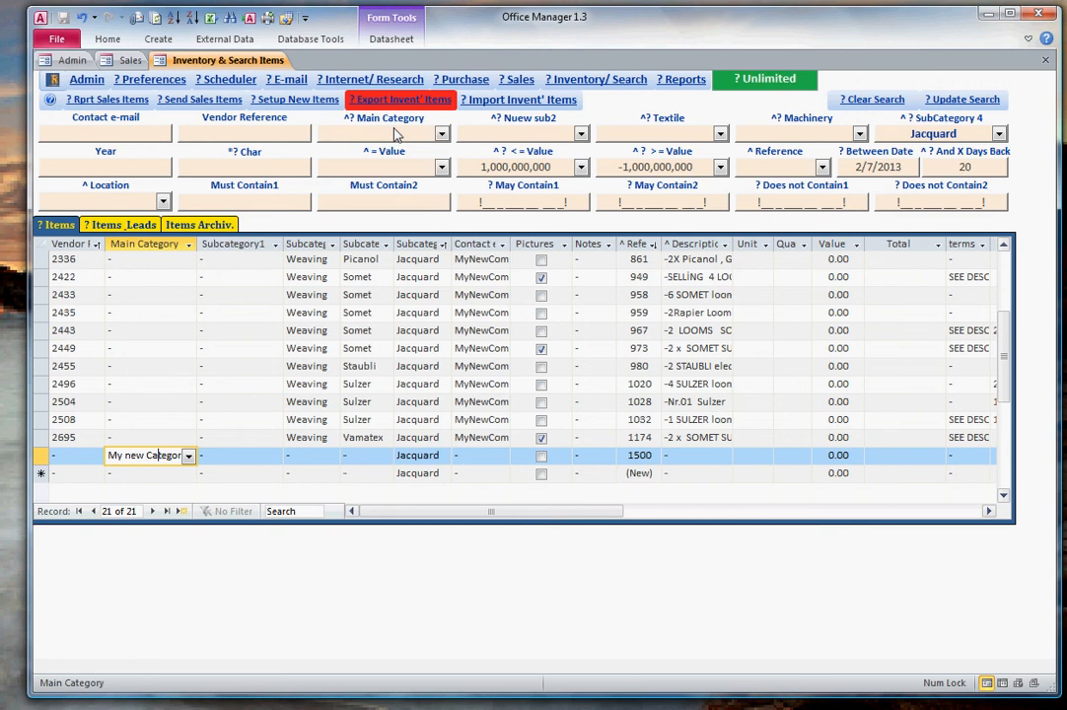
# Step: Check the Main Category search filter's choices for My new Category without selecting one
pyautogui.click(397, 133)
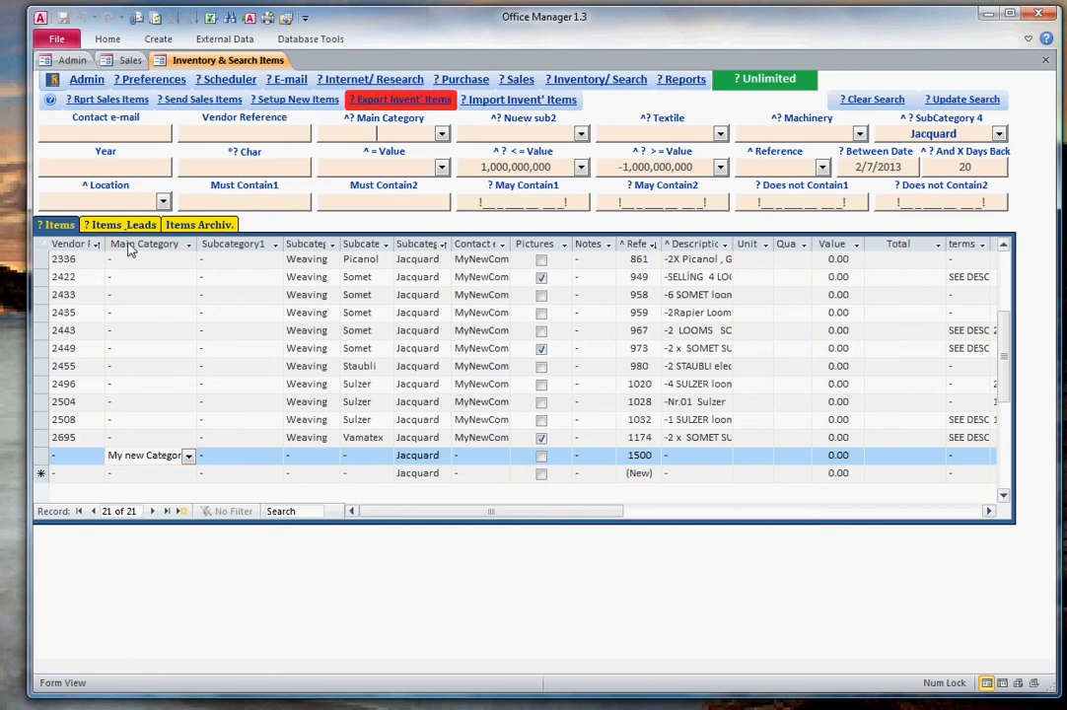
pyautogui.click(441, 136)
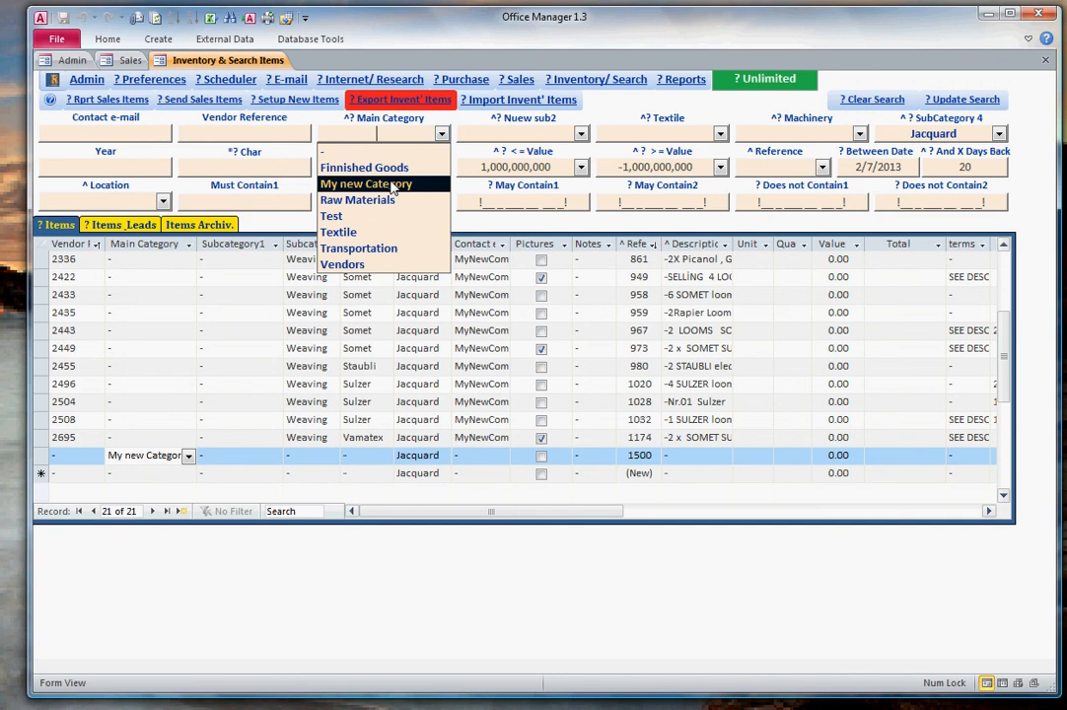
pyautogui.click(442, 135)
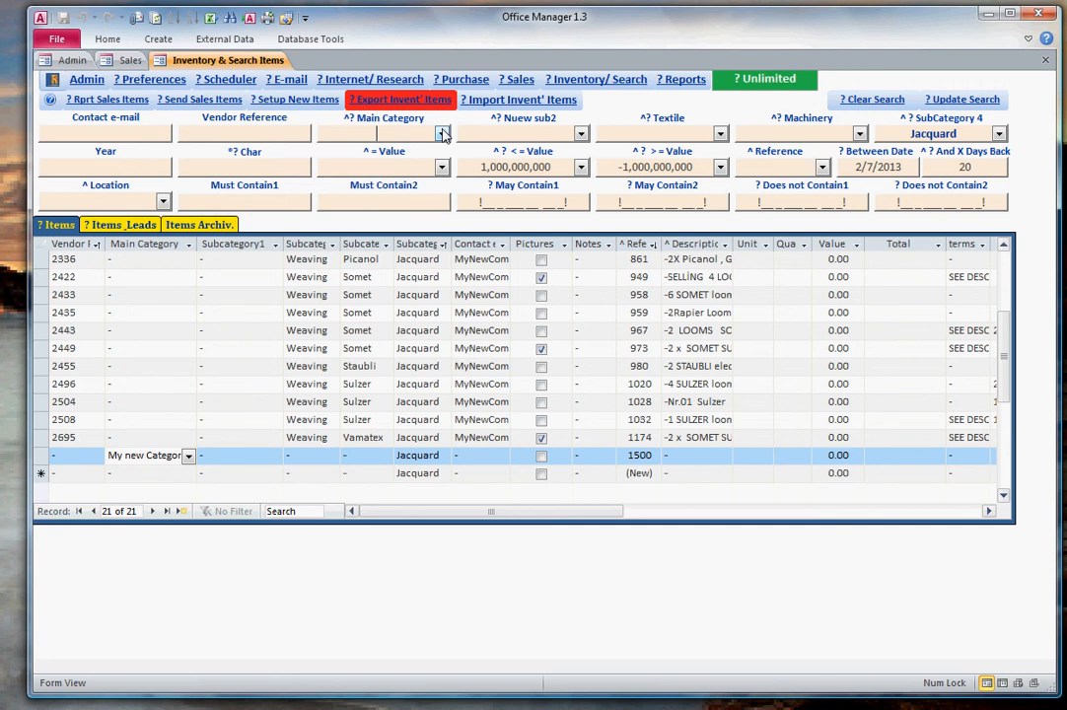